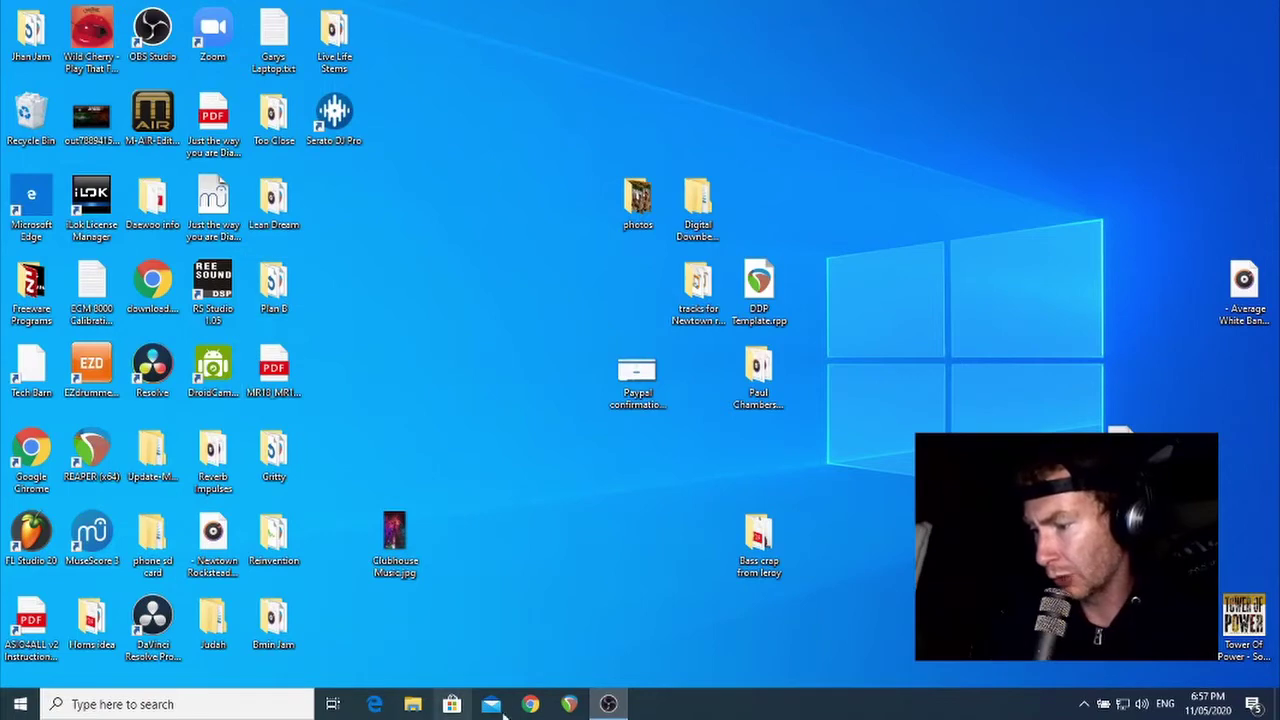
# Step: Extract Dexed_win 64.zip in the Downloads folder to the default Dexed_win 64 destination folder
pyautogui.click(413, 704)
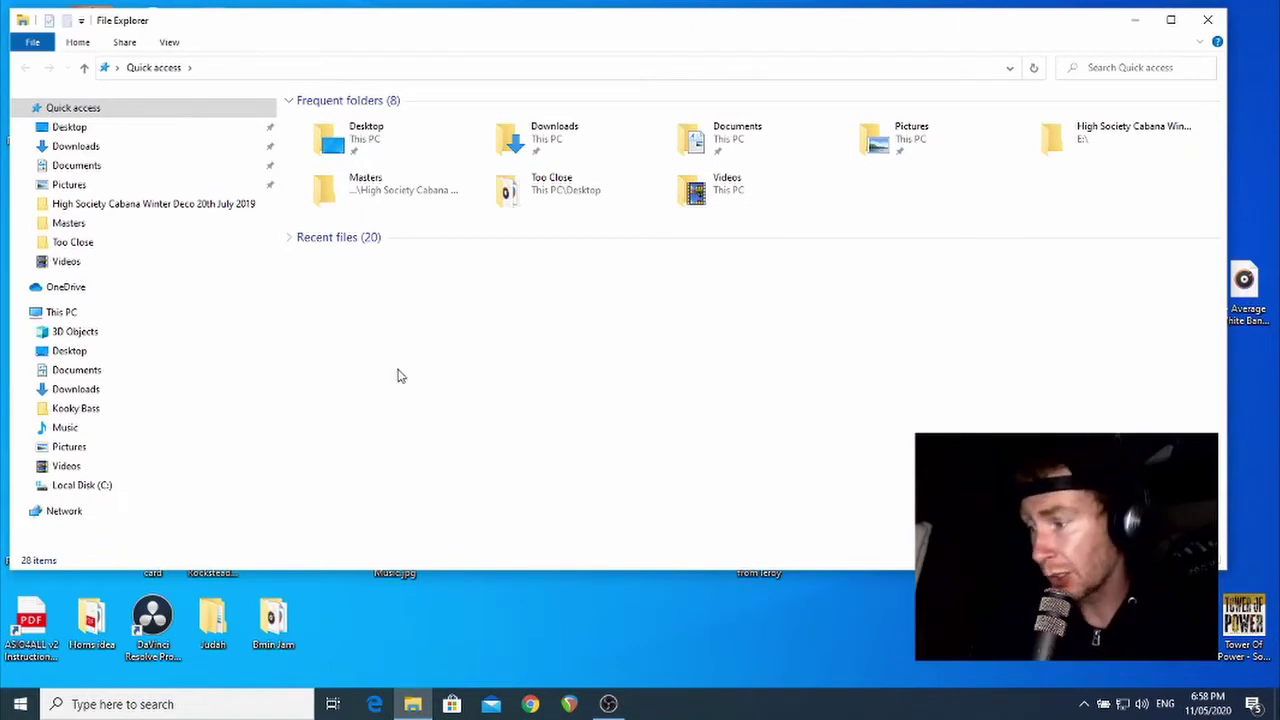
pyautogui.click(76, 147)
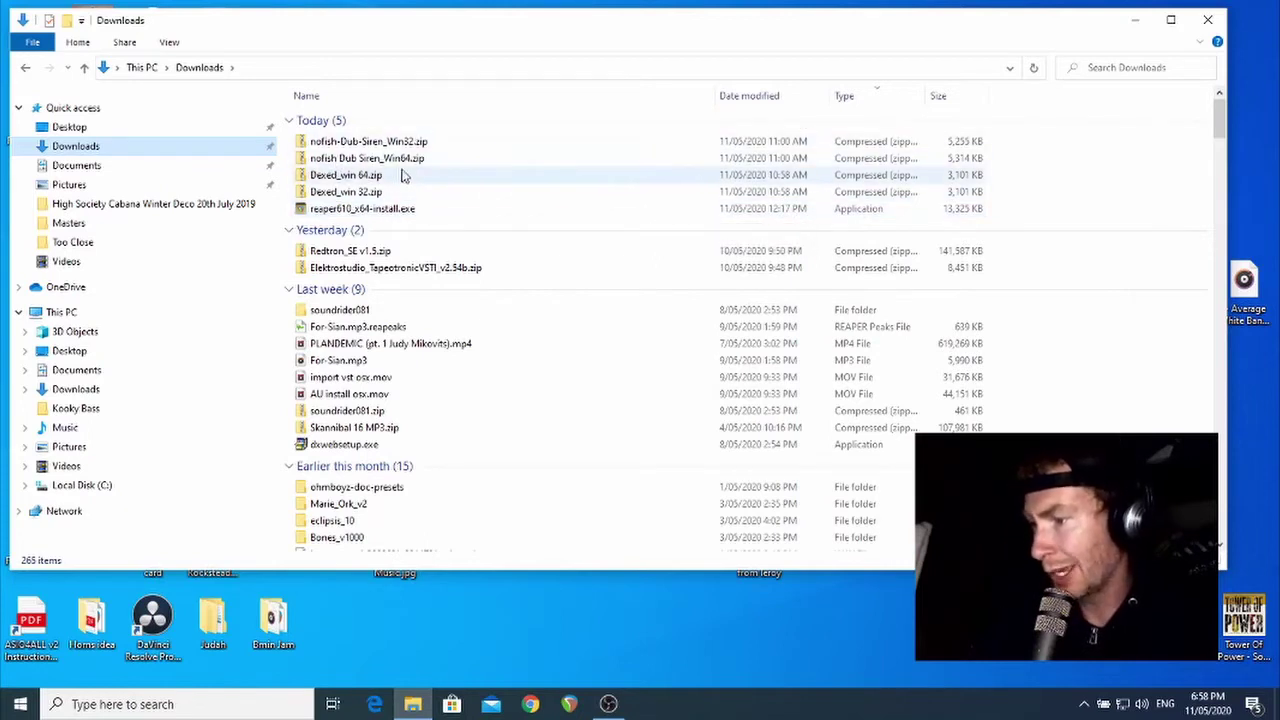
pyautogui.rightClick(341, 177)
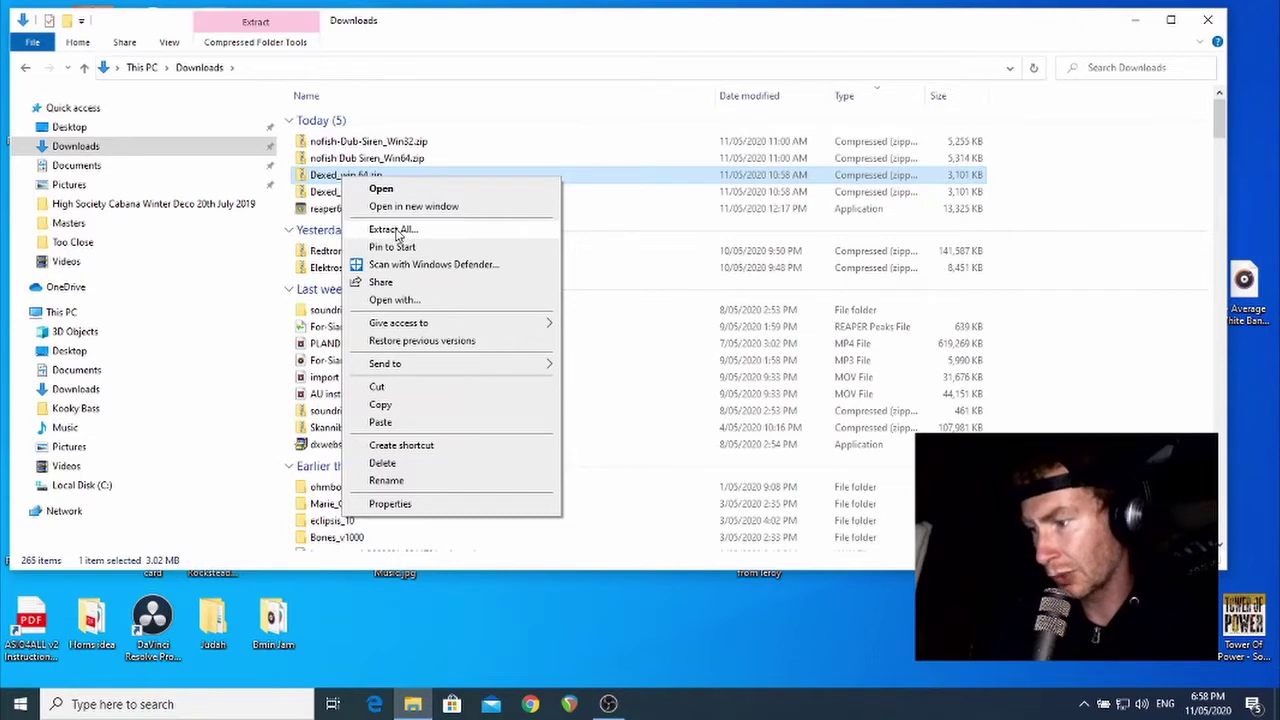
pyautogui.click(398, 233)
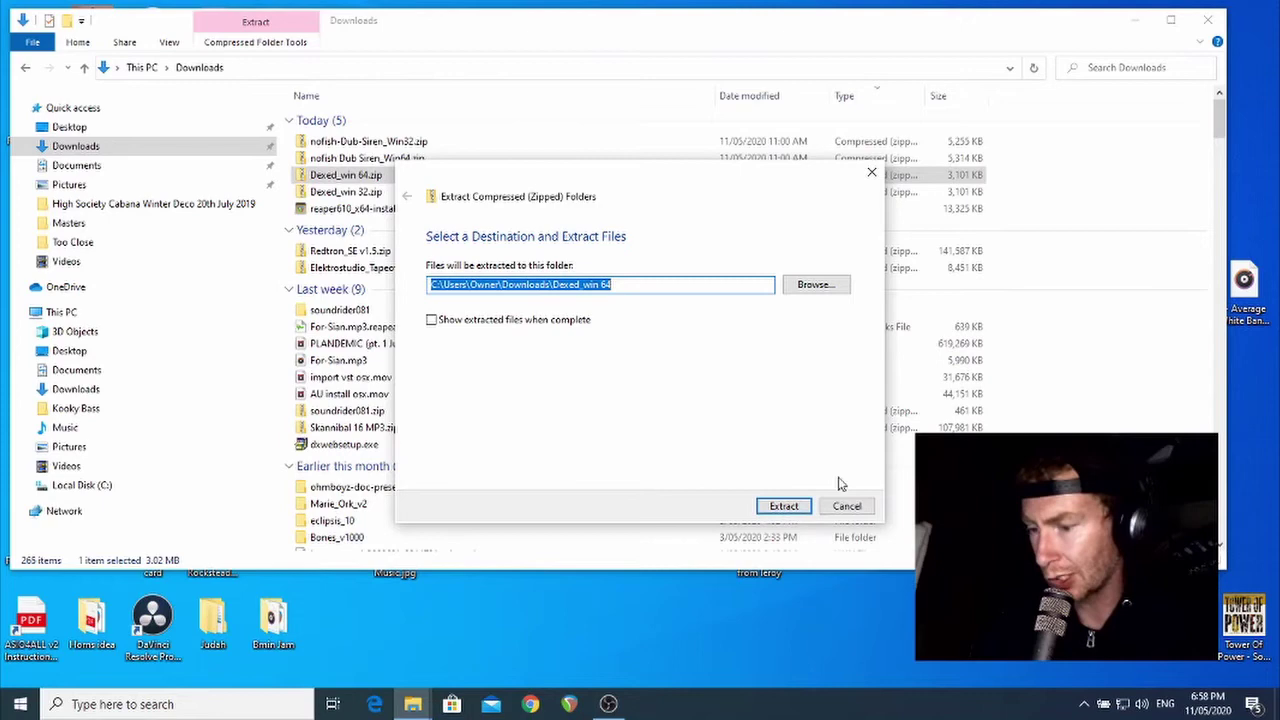
pyautogui.click(790, 507)
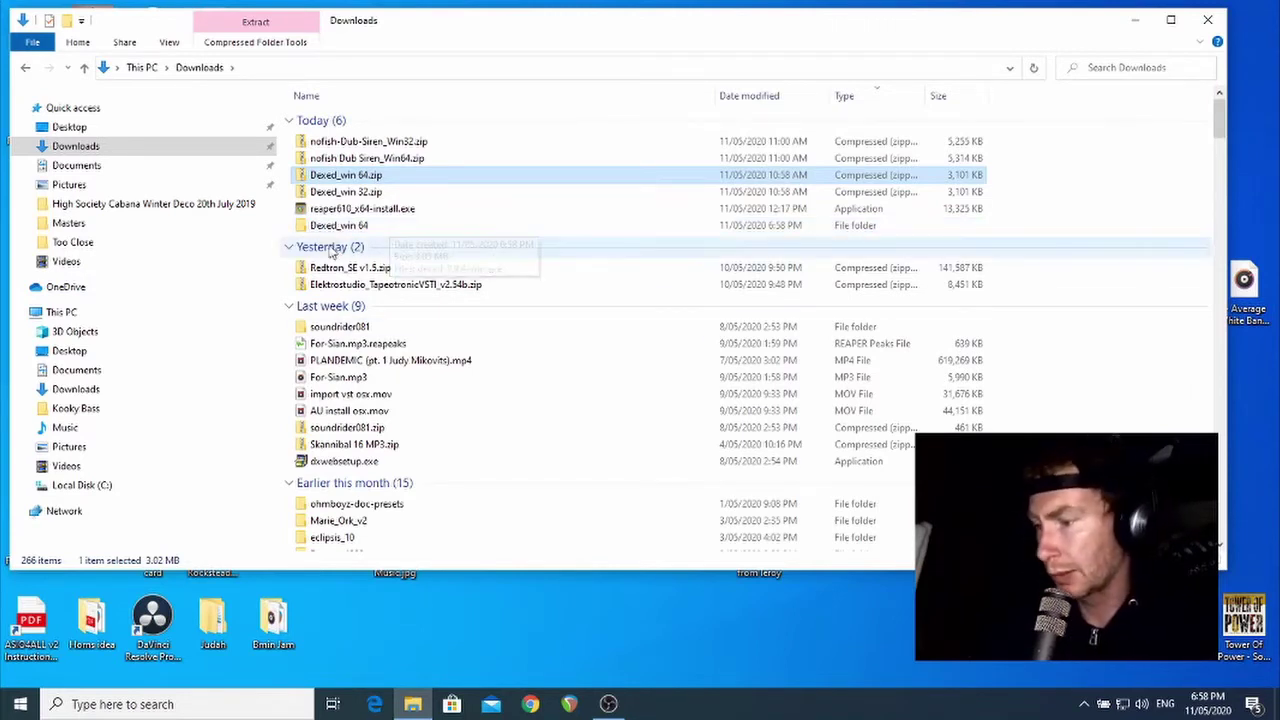
# Step: Run the dexed-0.9.4-win.exe installer from the extracted Dexed_win 64 folder and accept its licence agreement
pyautogui.click(327, 228)
pyautogui.doubleClick(327, 228)
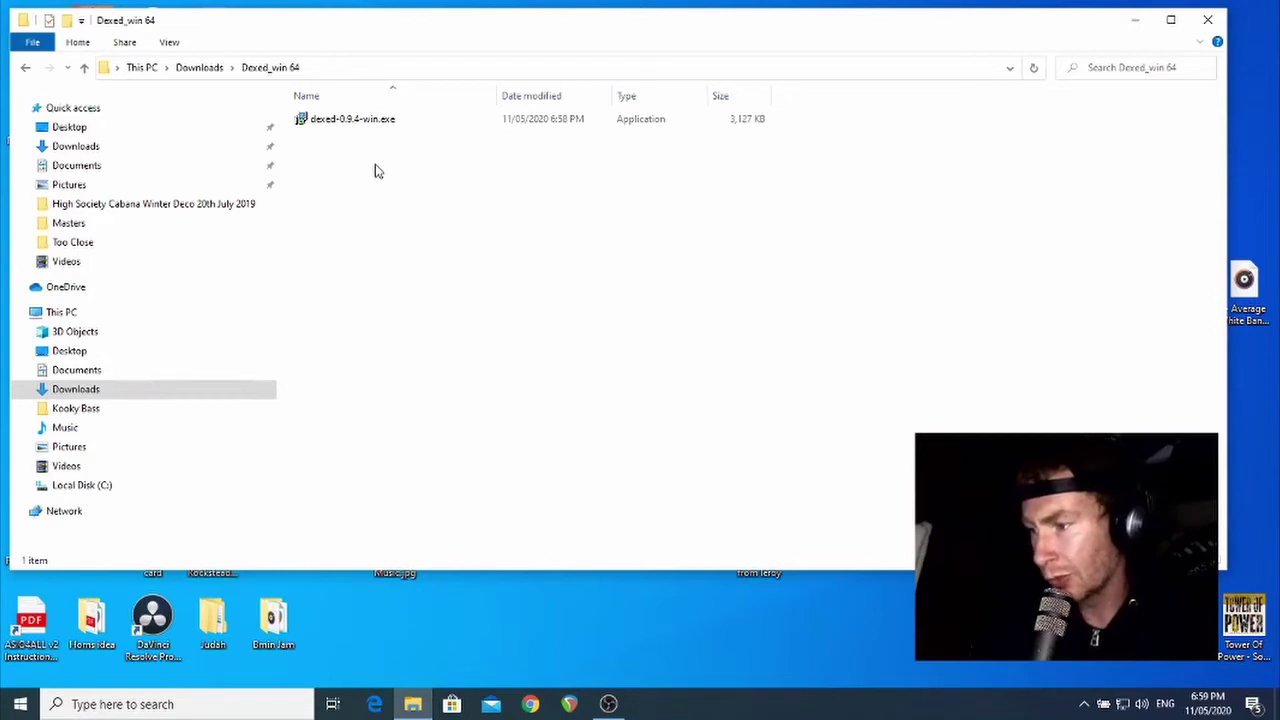
pyautogui.doubleClick(369, 122)
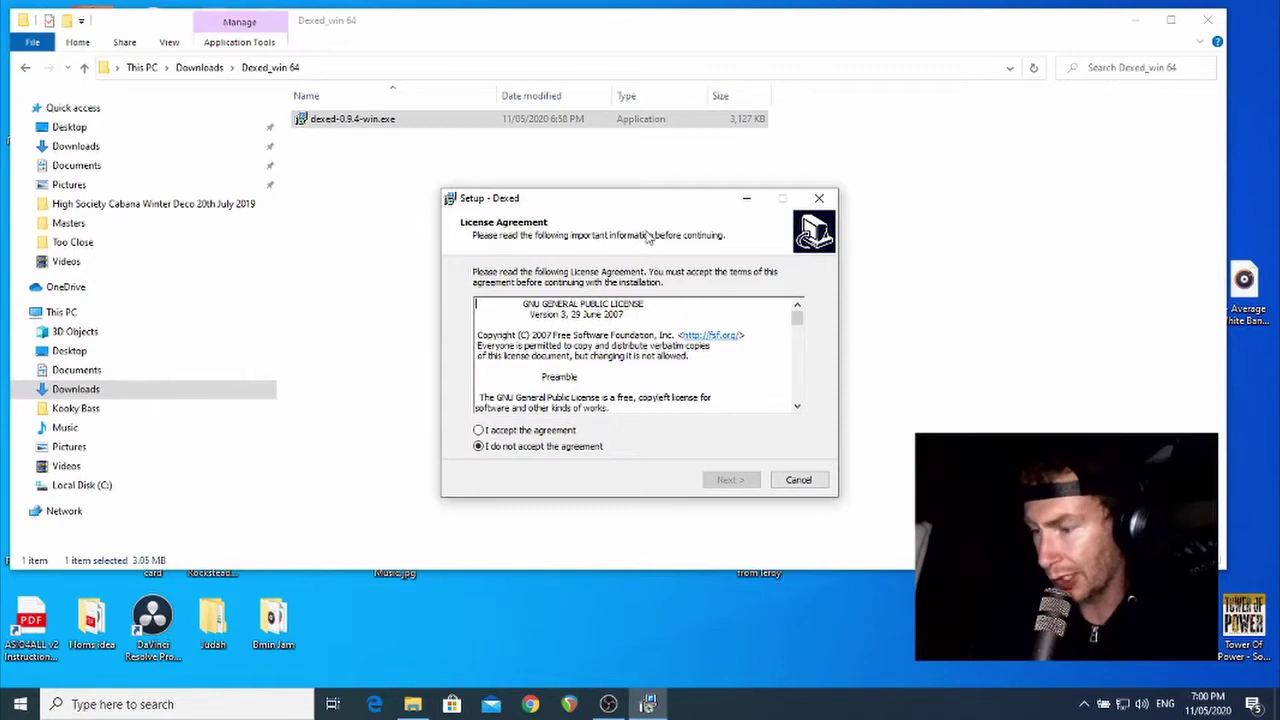
pyautogui.scroll(-1, 566, 332)
pyautogui.scroll(-2, 566, 335)
pyautogui.scroll(3, 566, 335)
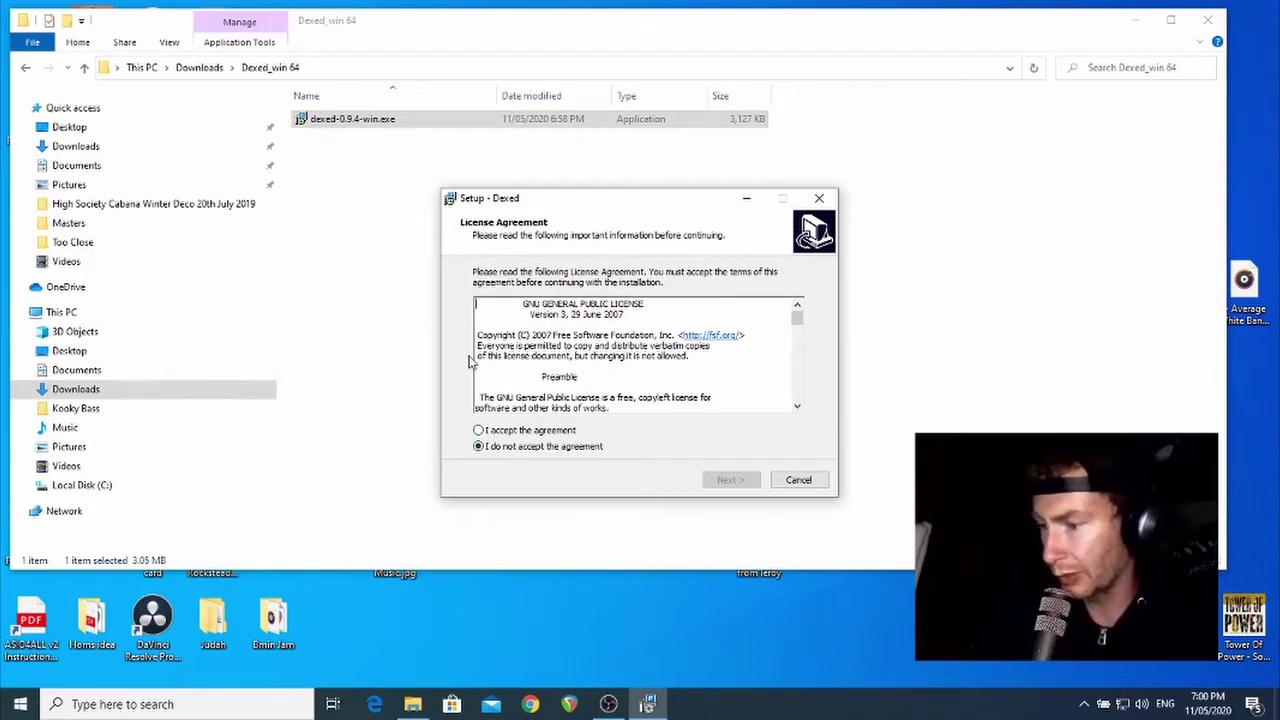
pyautogui.click(479, 430)
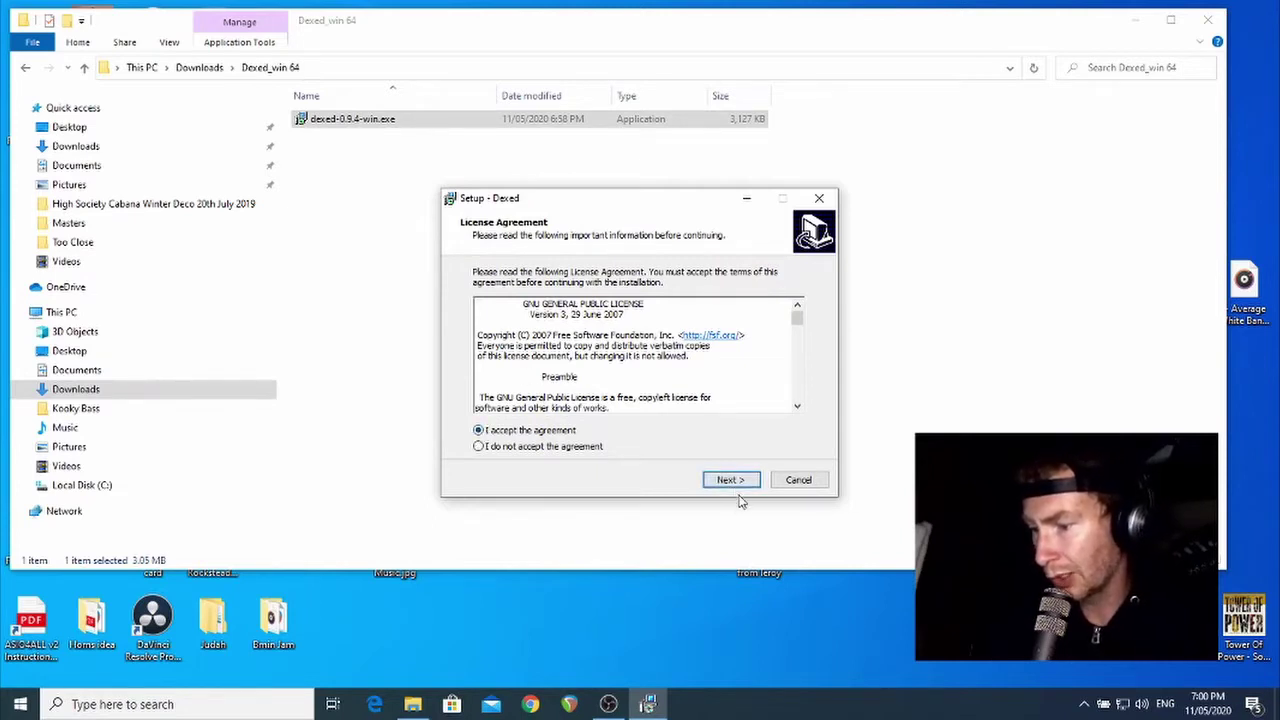
pyautogui.click(738, 480)
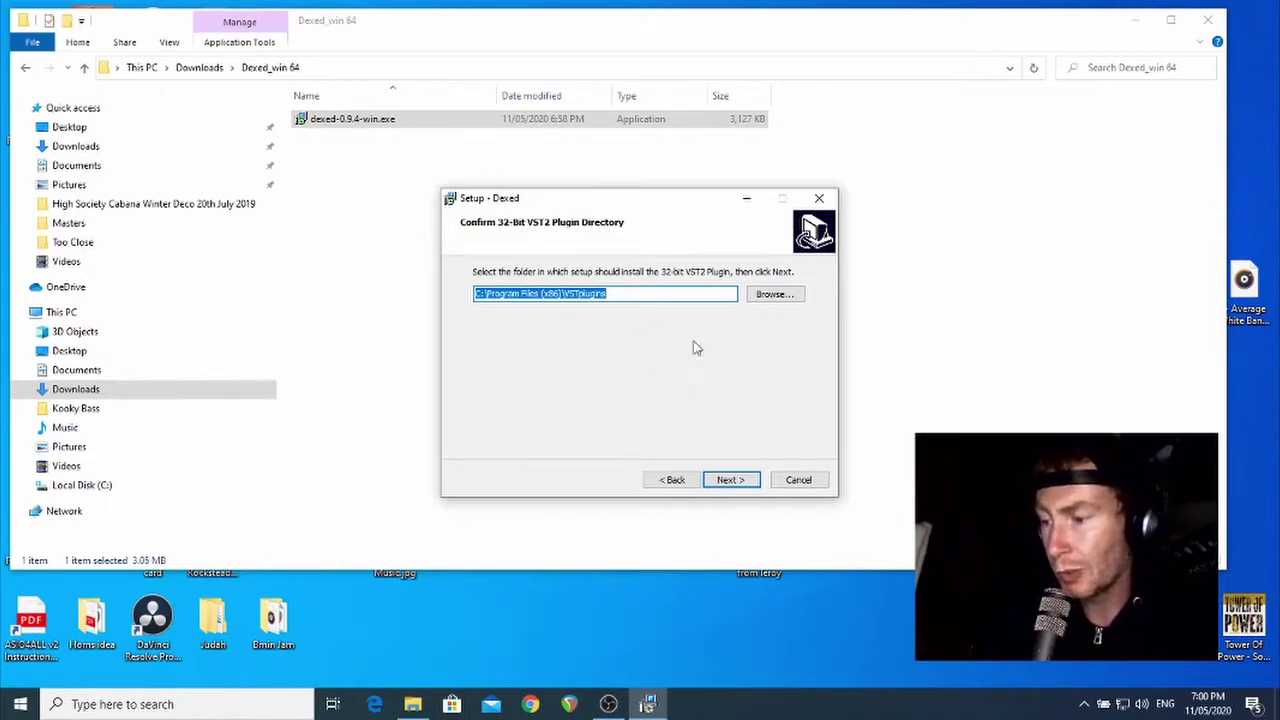
# Step: Keep the default 32-bit and 64-bit VST2 plug-in directories and install Dexed with the full installation components
pyautogui.click(730, 480)
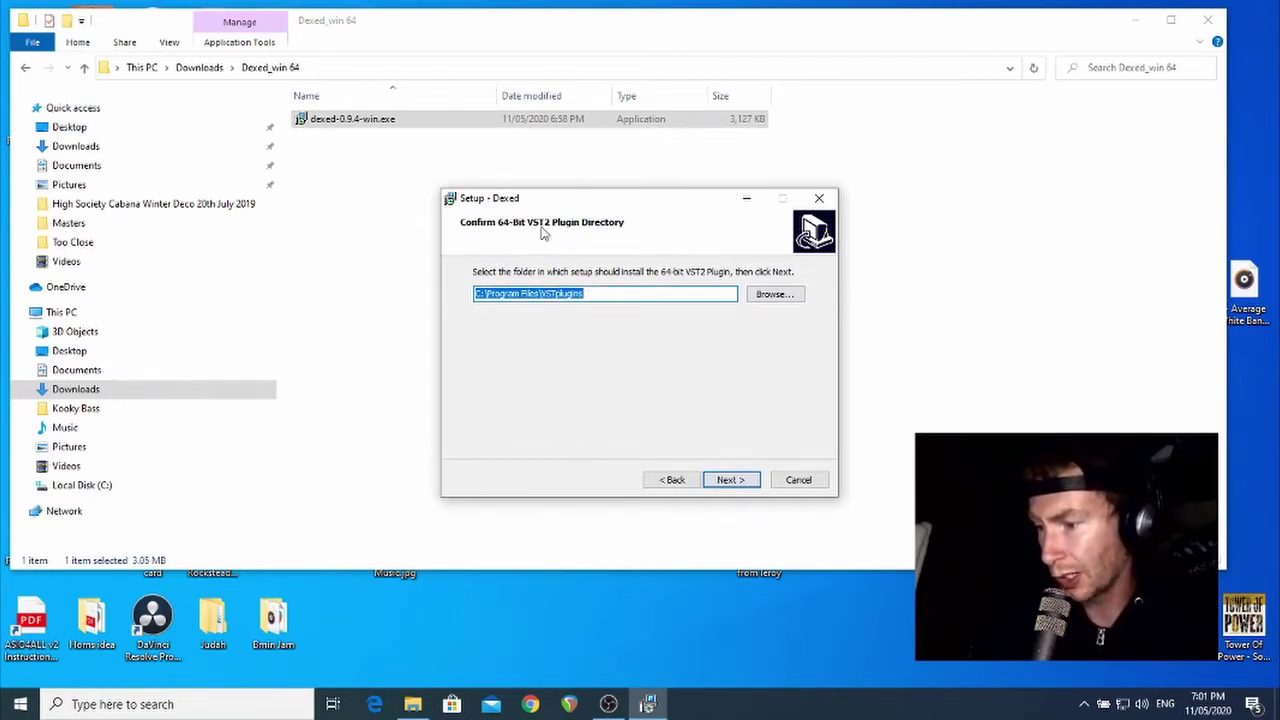
pyautogui.click(730, 480)
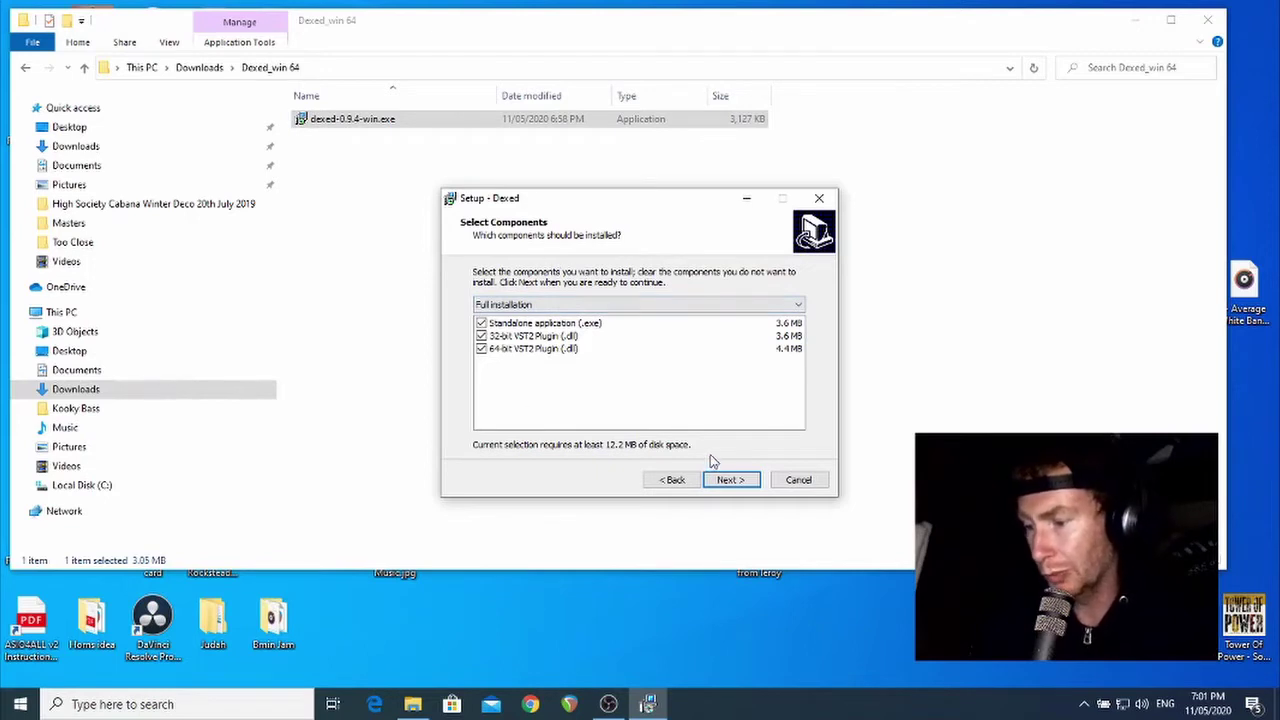
pyautogui.click(745, 483)
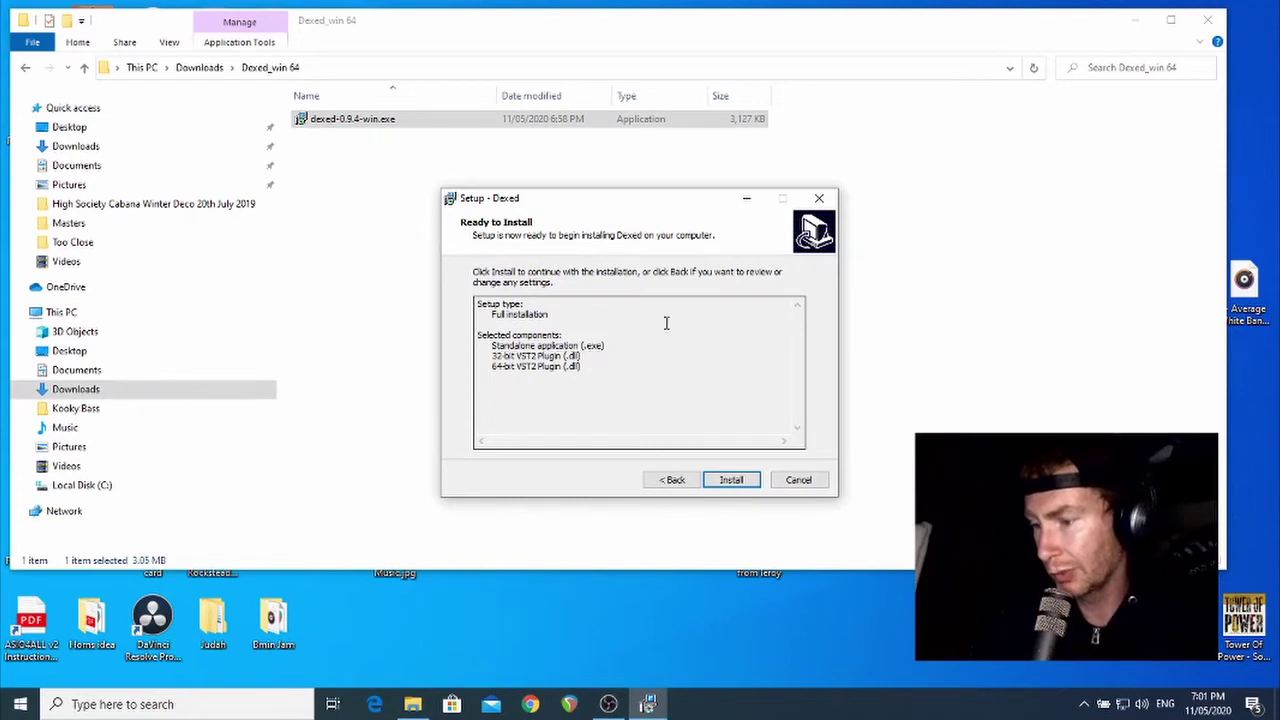
pyautogui.click(740, 481)
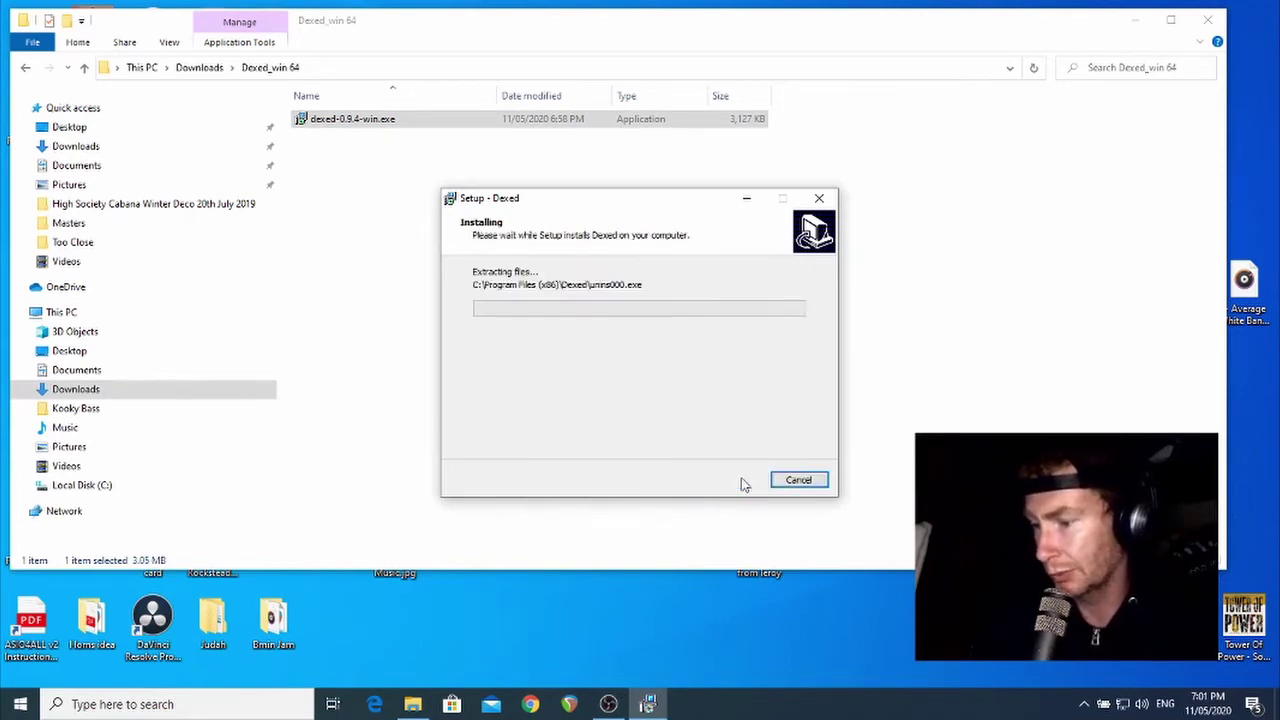
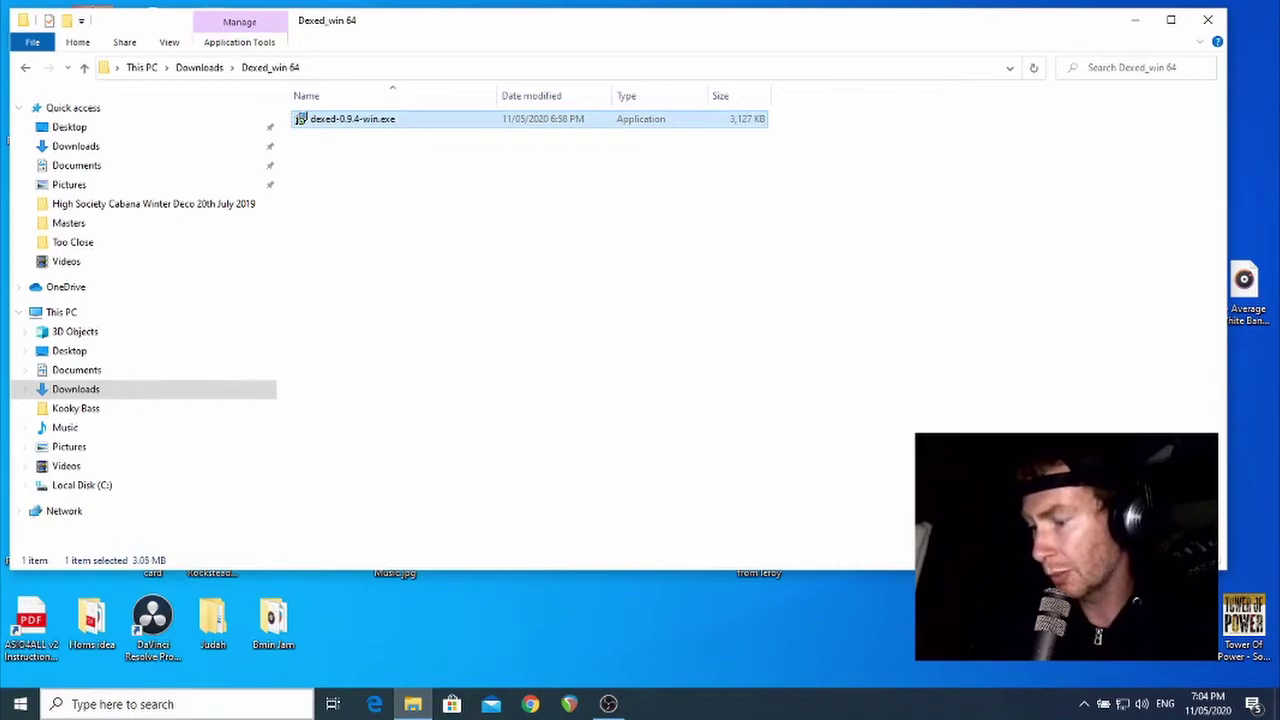
# Step: Switch to REAPER, close the virtual MIDI keyboard and open the preferences
pyautogui.click(569, 704)
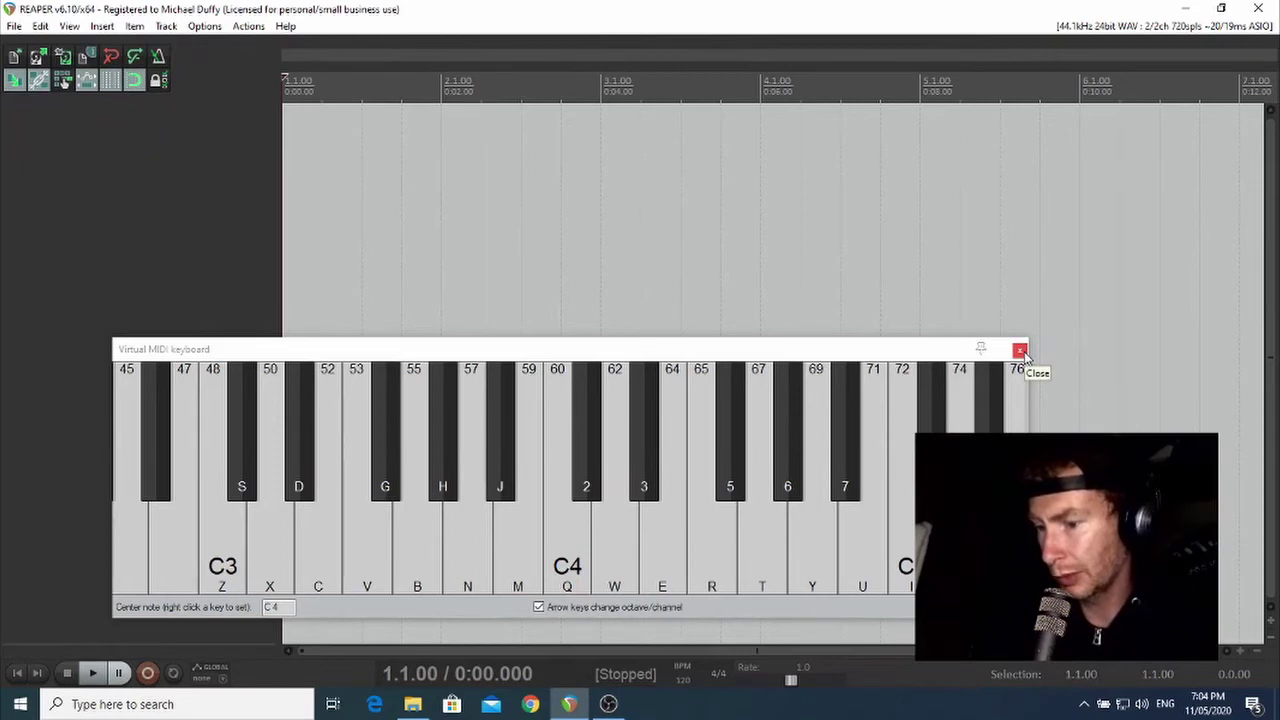
pyautogui.click(1020, 351)
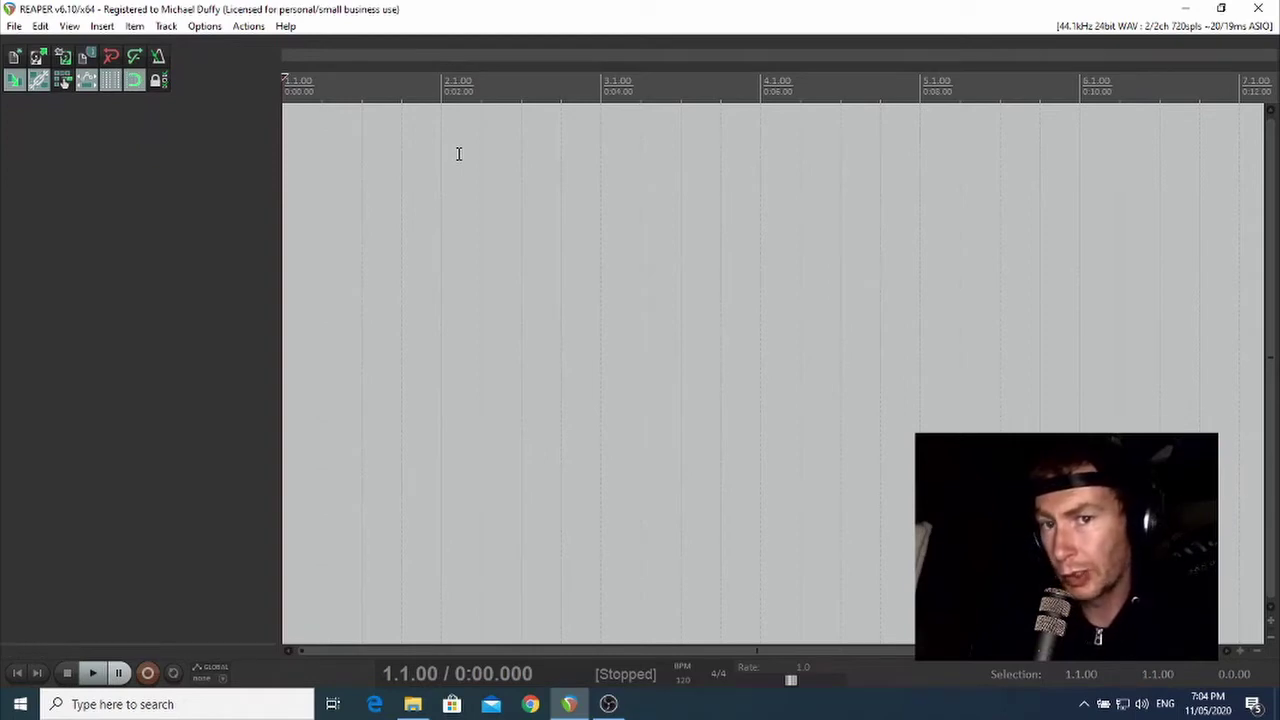
pyautogui.click(205, 27)
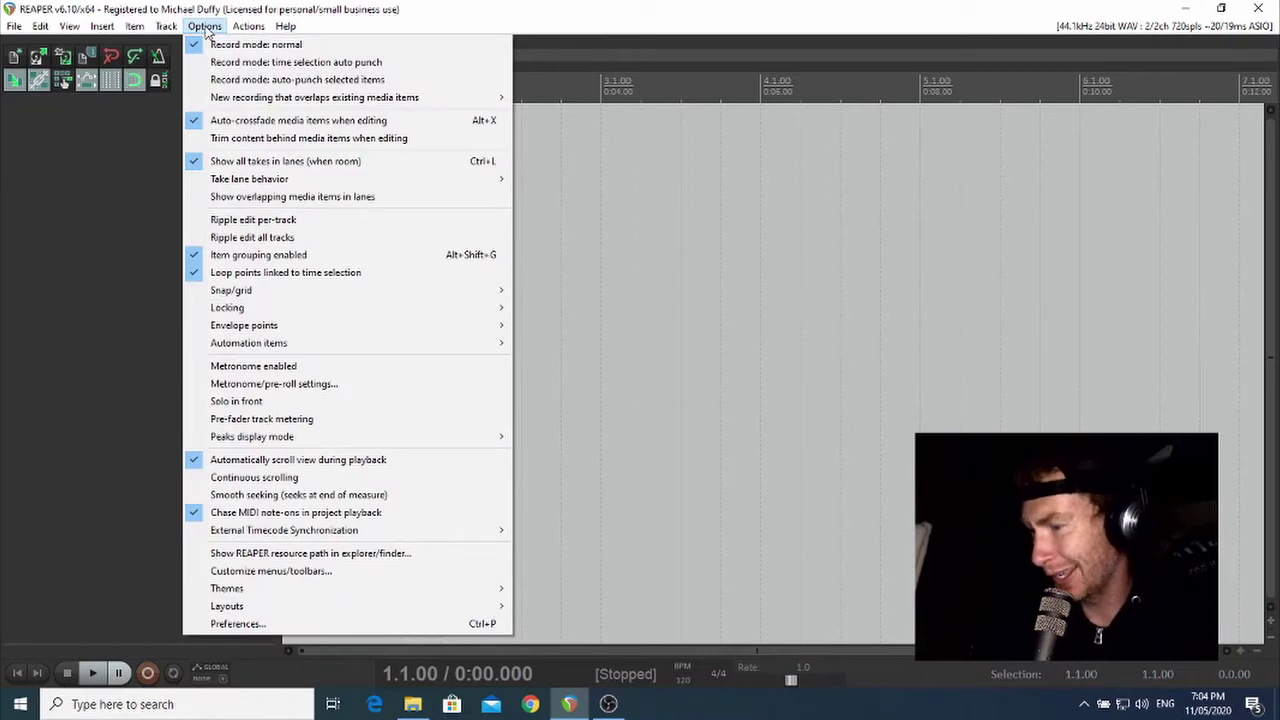
pyautogui.click(296, 626)
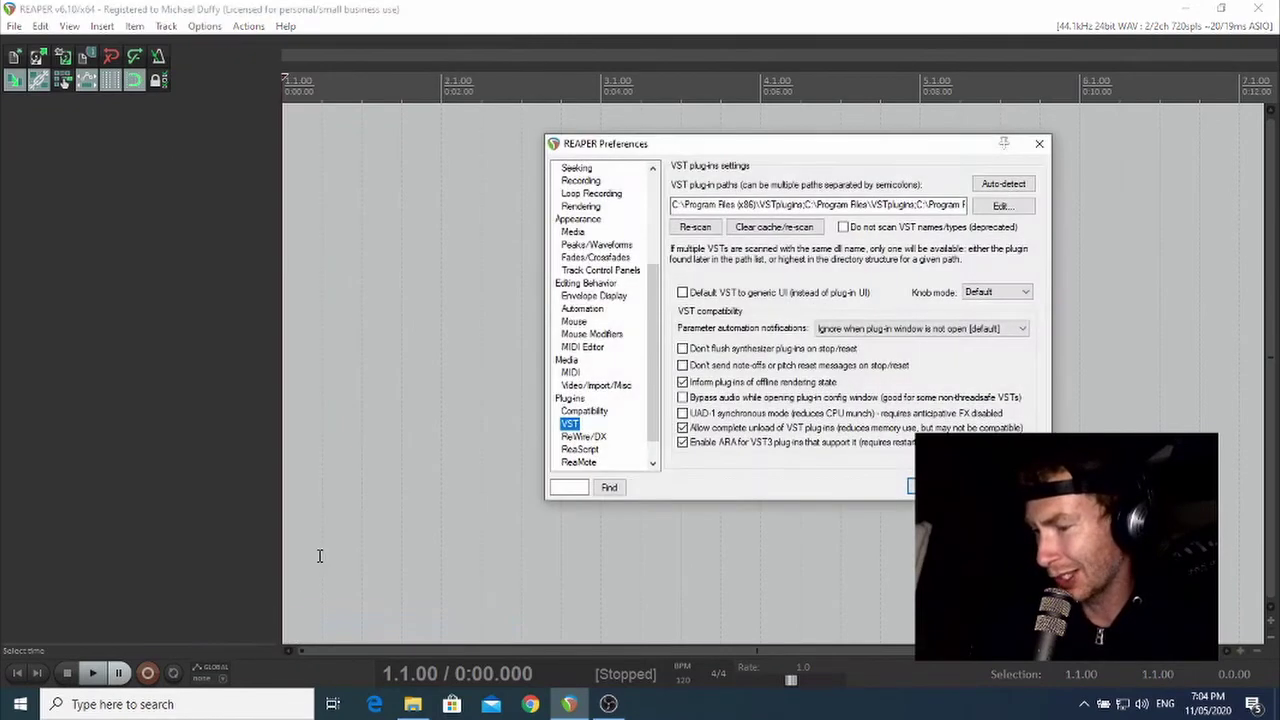
# Step: Examine the preference categories, the plug-in compatibility page and the plug-in paths on the VST page
pyautogui.scroll(-1, 655, 318)
pyautogui.moveTo(655, 318); pyautogui.dragTo(652, 150)
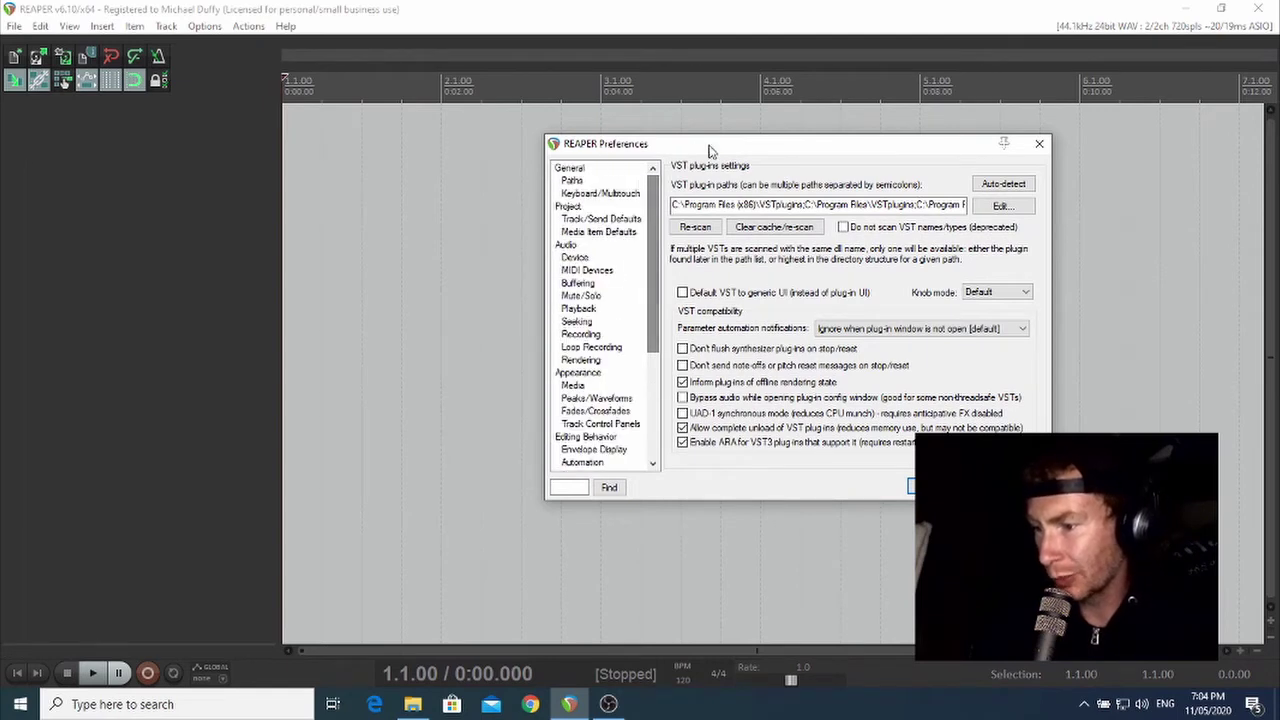
pyautogui.scroll(-5, 660, 300)
pyautogui.scroll(5, 660, 300)
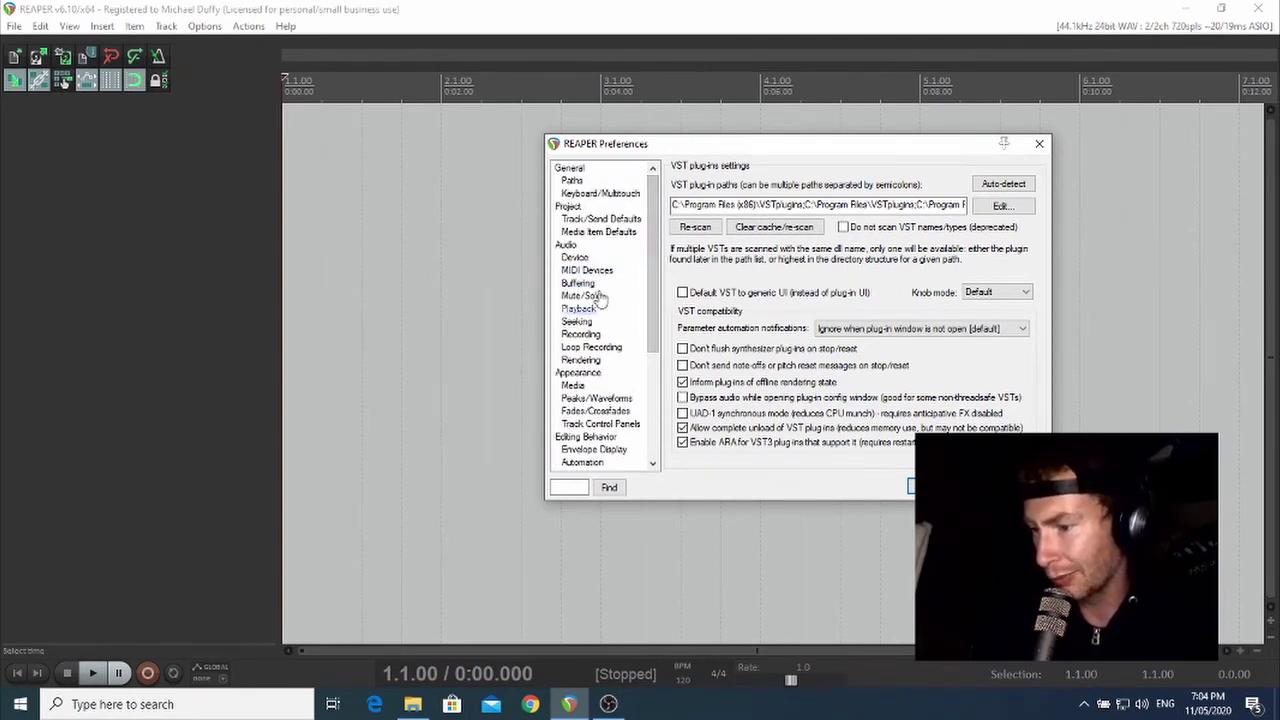
pyautogui.moveTo(646, 240); pyautogui.dragTo(645, 355)
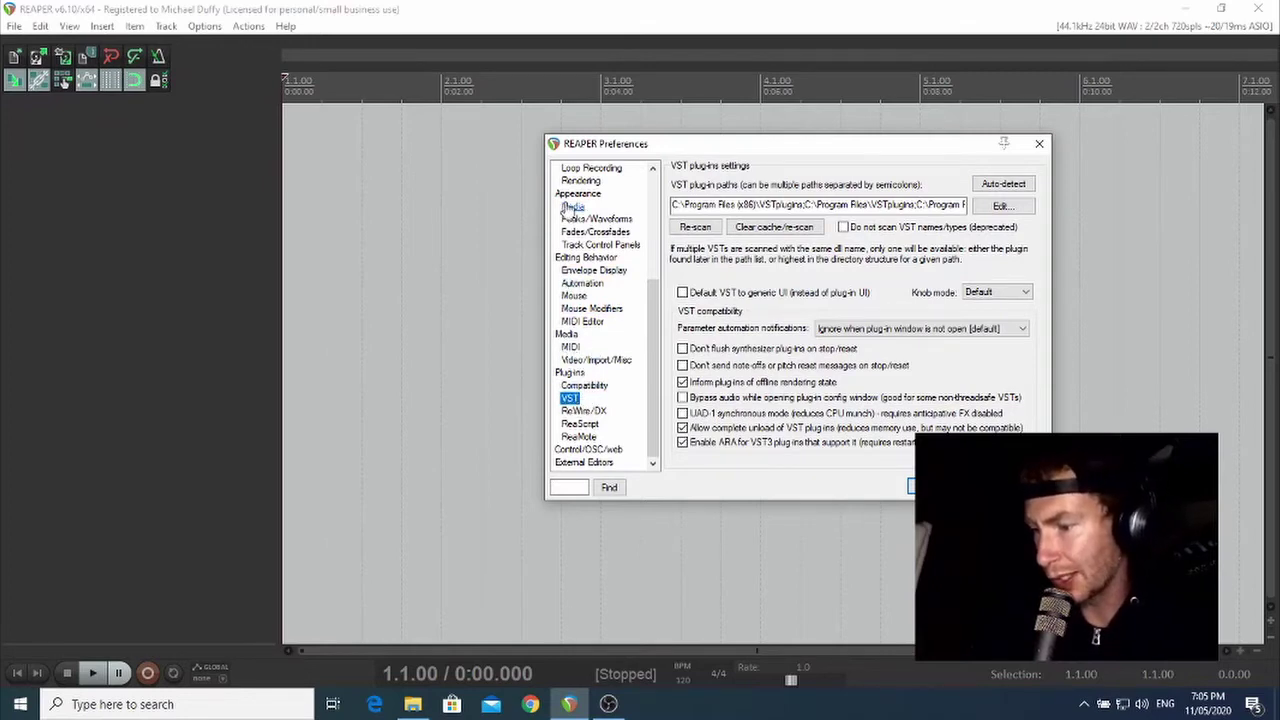
pyautogui.scroll(6, 652, 352)
pyautogui.scroll(-6, 652, 352)
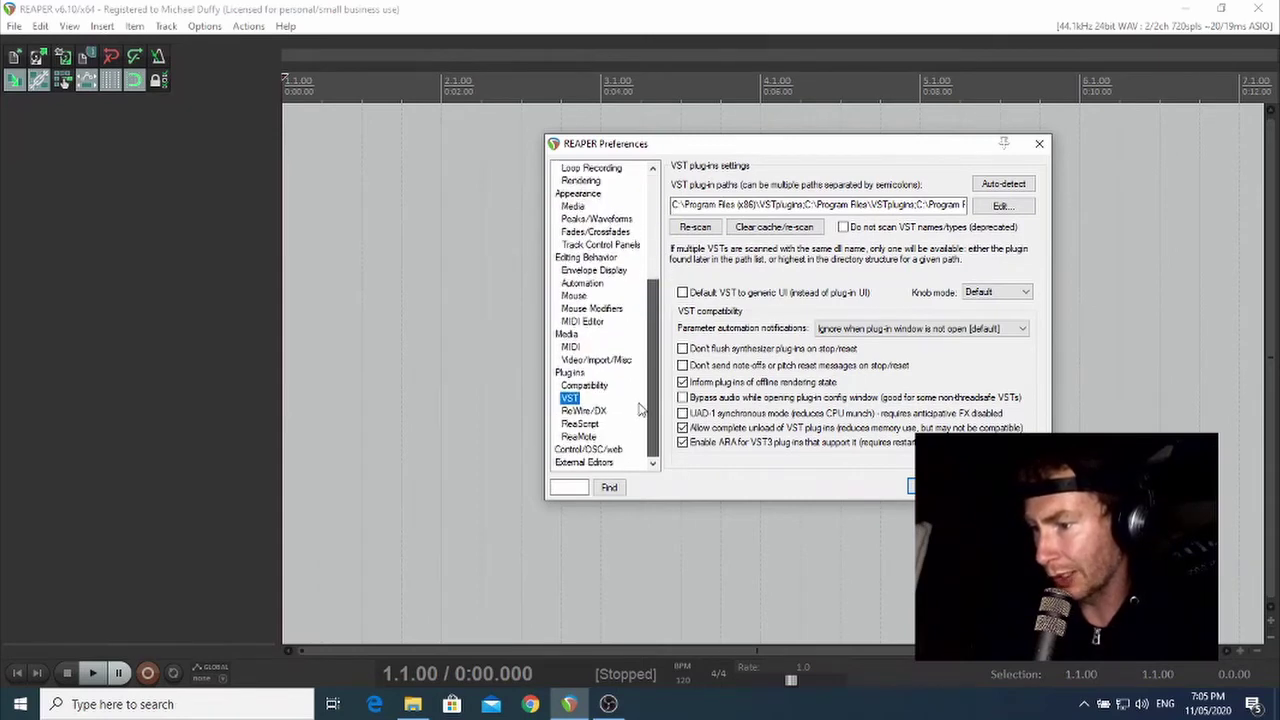
pyautogui.click(580, 386)
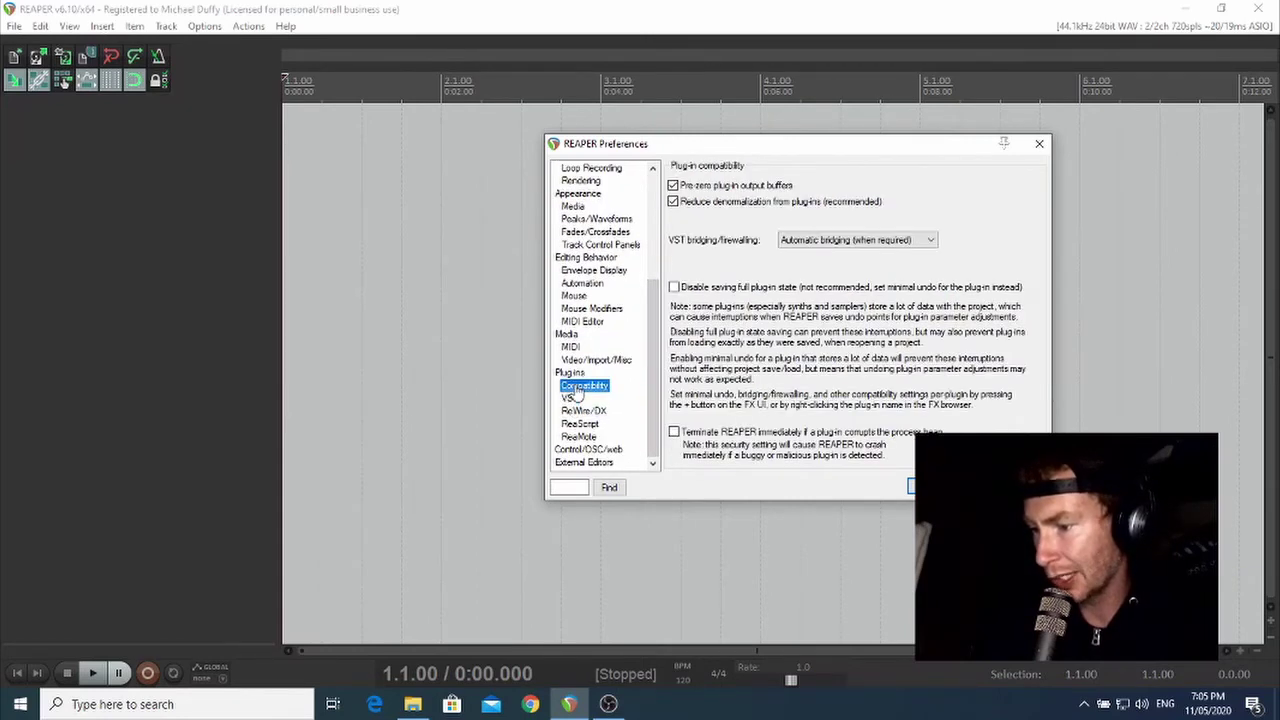
pyautogui.click(570, 399)
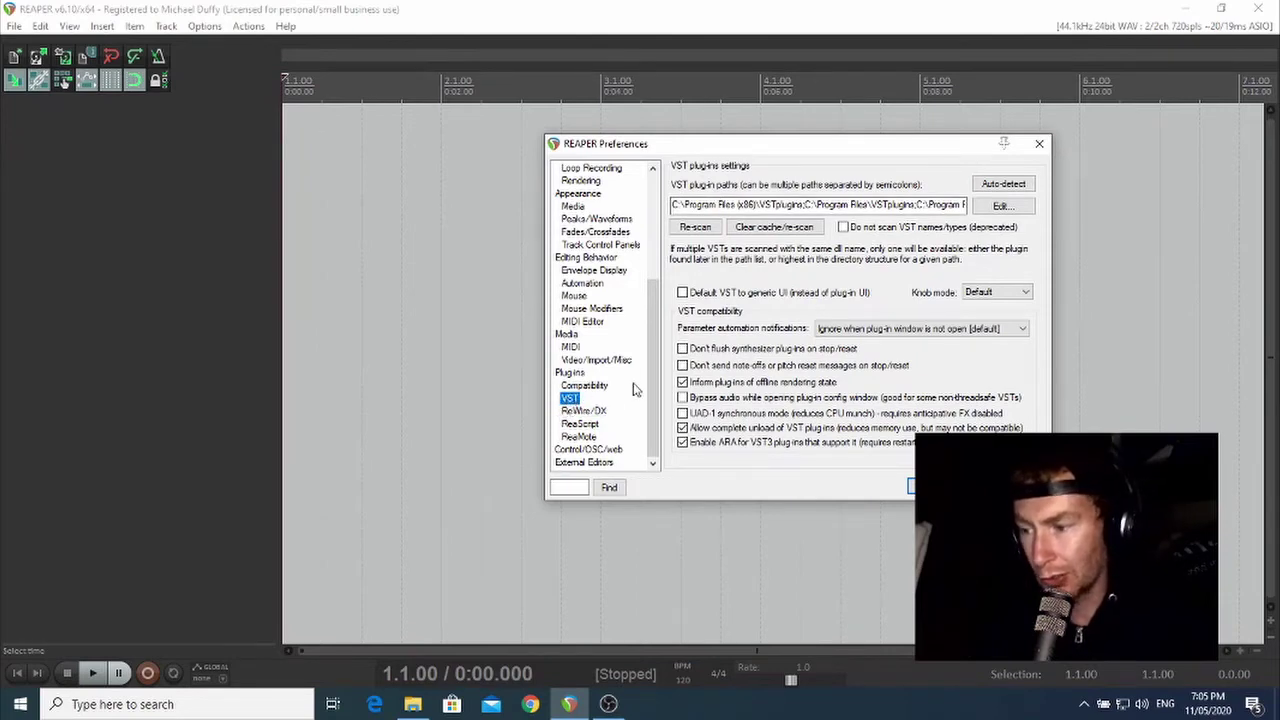
pyautogui.scroll(5, 658, 388)
pyautogui.scroll(-3, 655, 260)
pyautogui.scroll(-2, 655, 260)
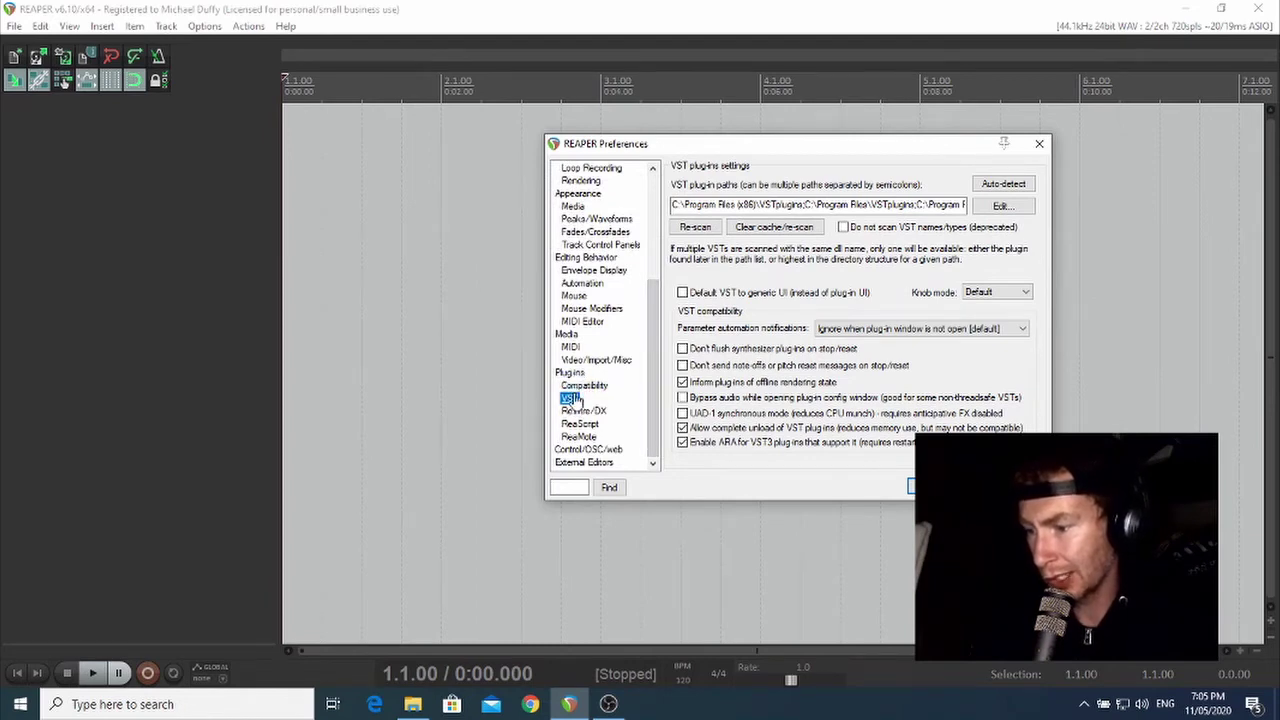
pyautogui.moveTo(742, 372)
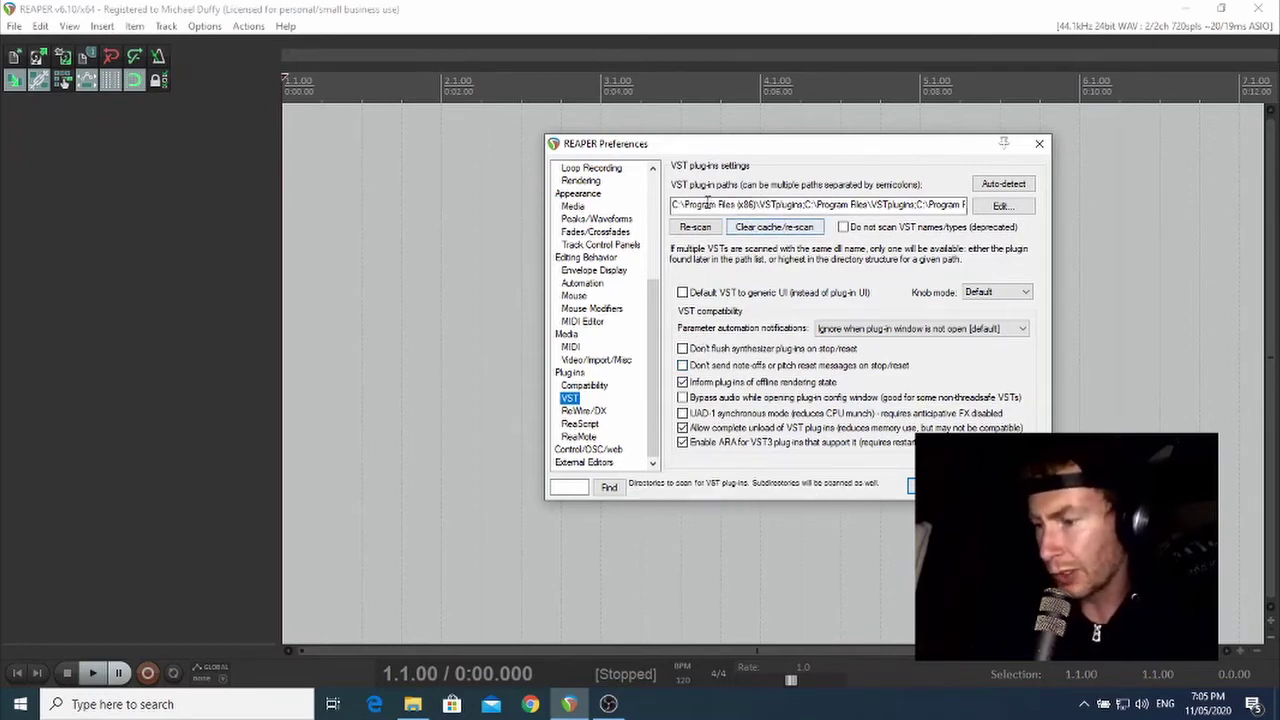
pyautogui.moveTo(697, 186)
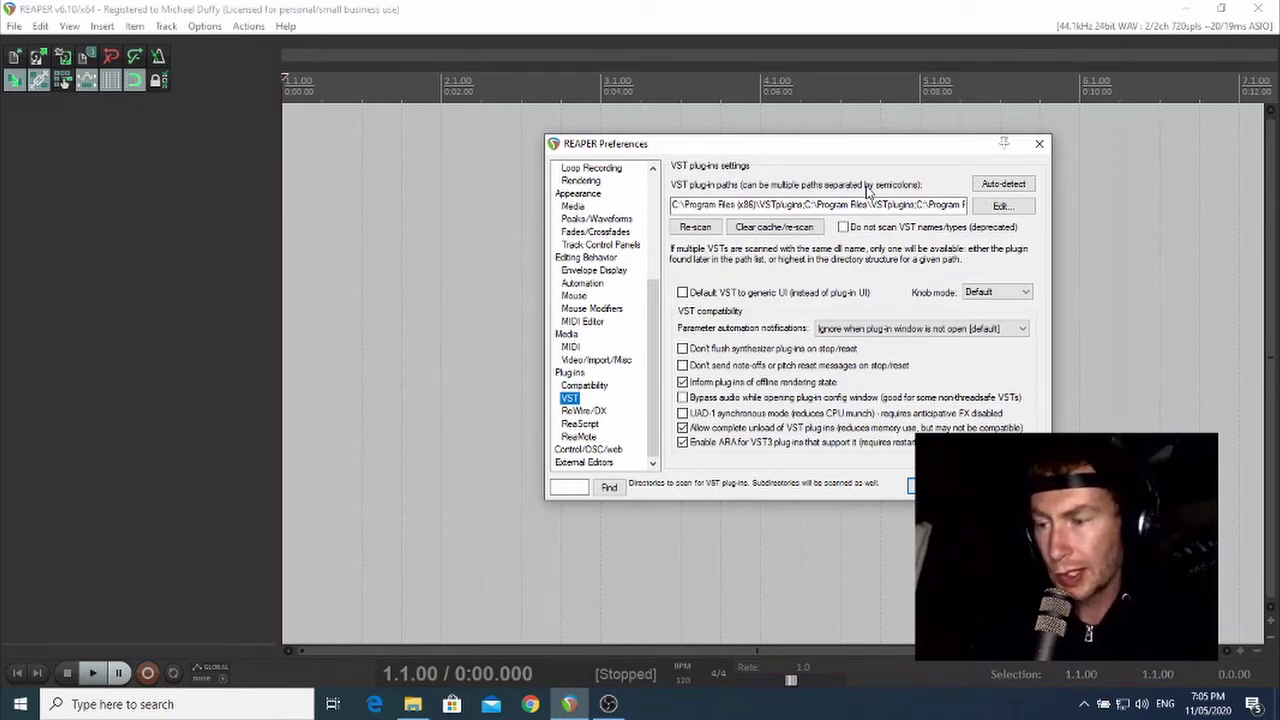
# Step: Copy the path C:\Program Files\VSTplugins from the VST plug-in paths and return to File Explorer
pyautogui.click(745, 204)
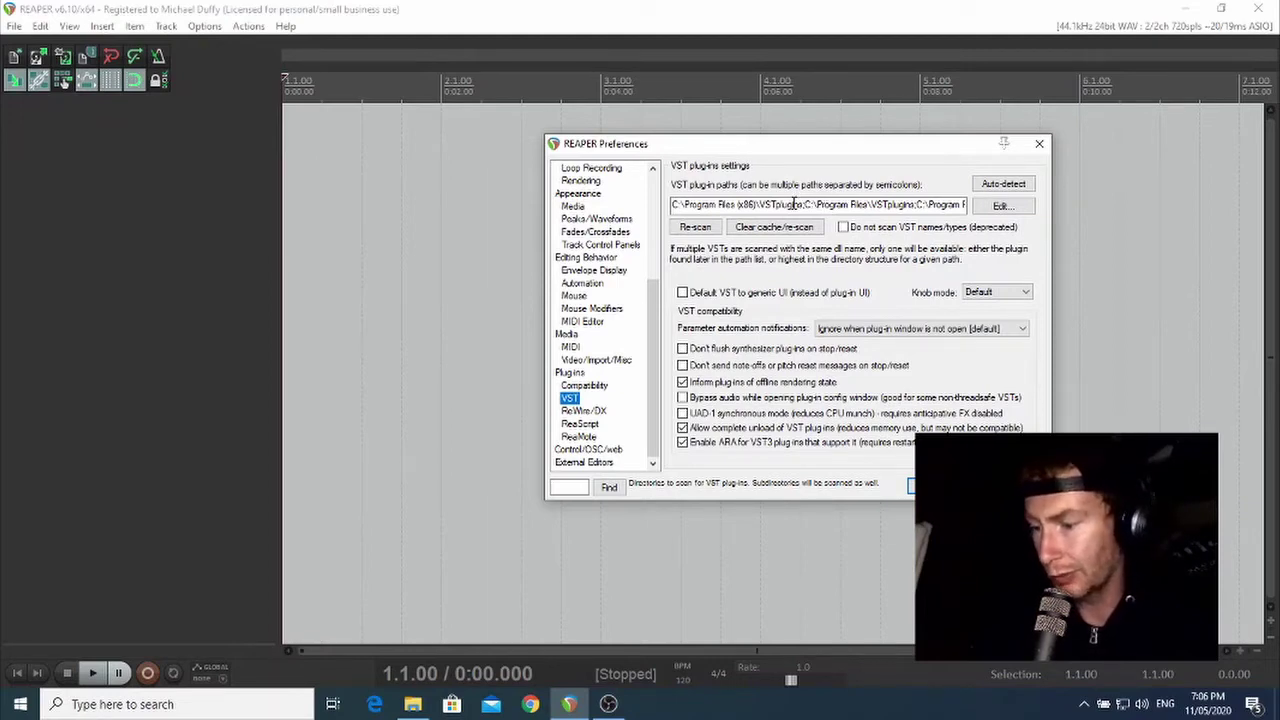
pyautogui.click(840, 204)
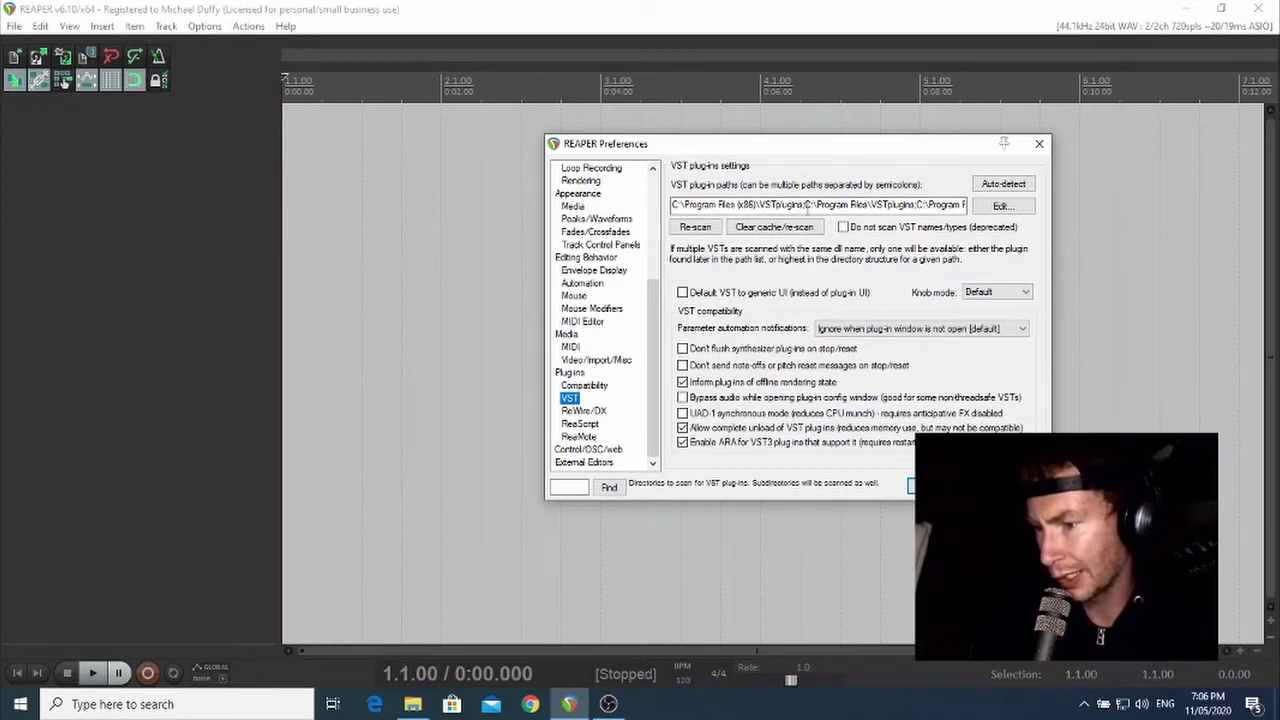
pyautogui.click(816, 204)
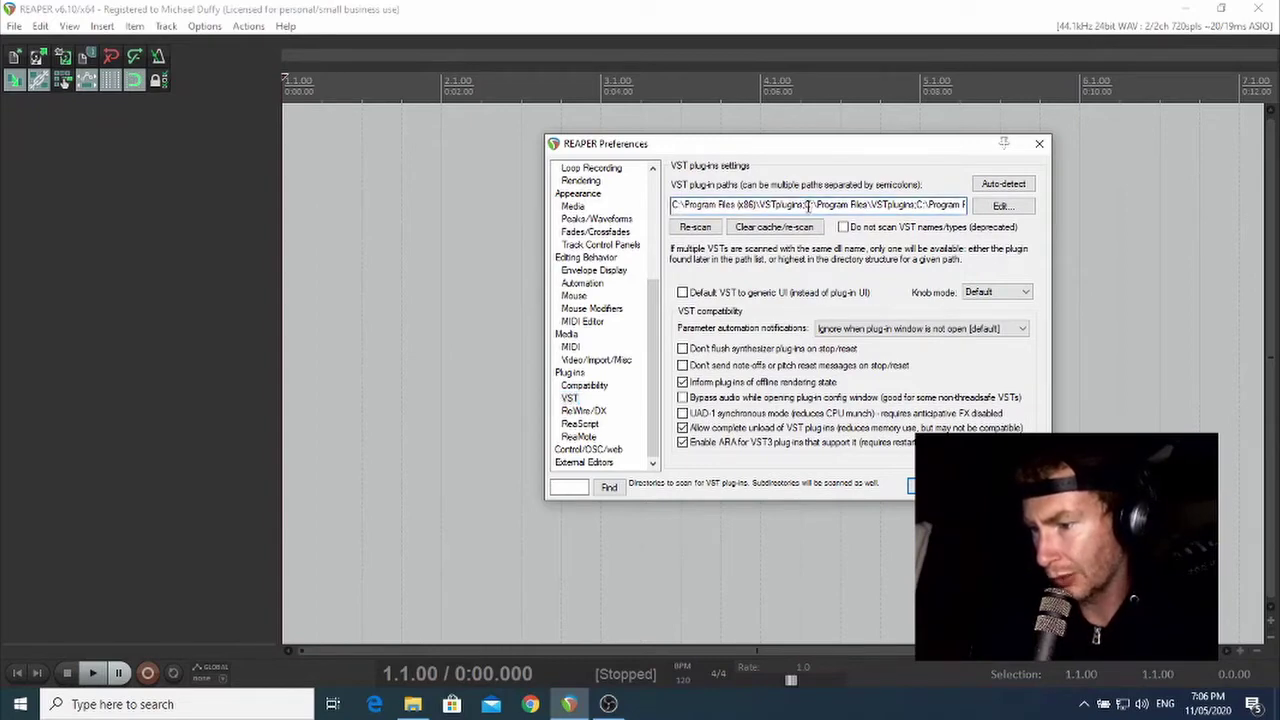
pyautogui.moveTo(807, 204); pyautogui.dragTo(915, 215)
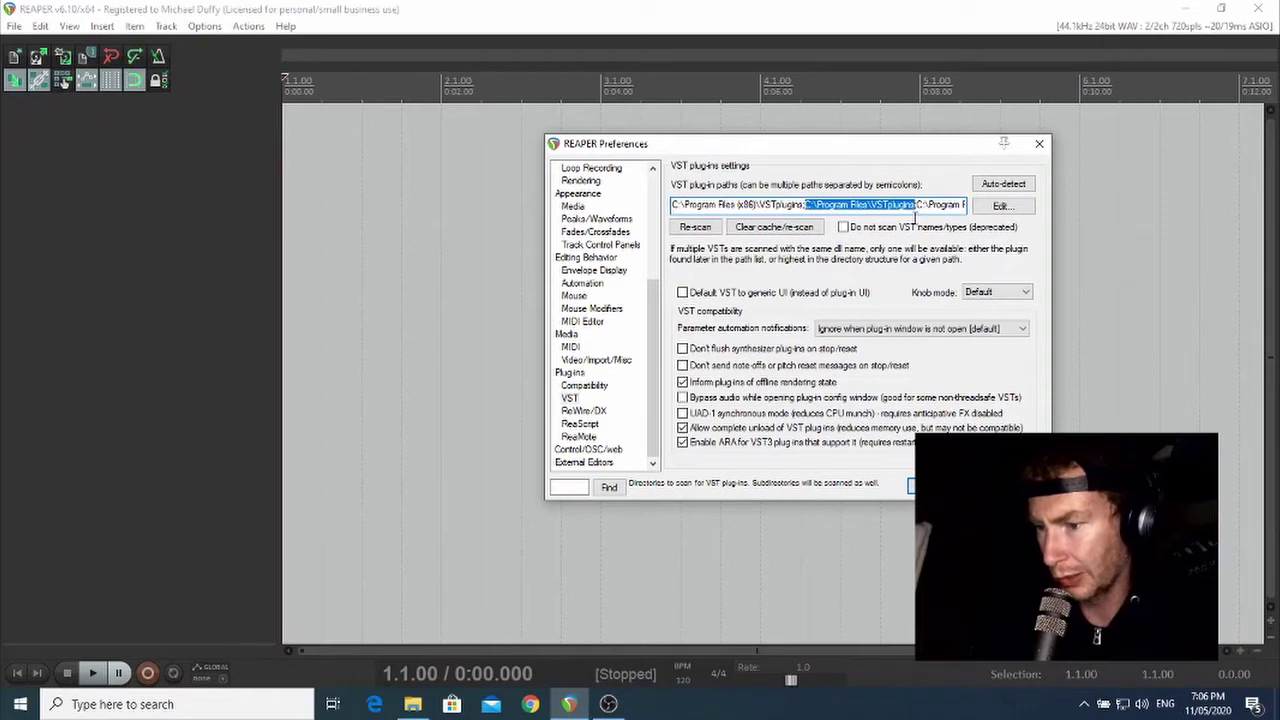
pyautogui.rightClick(868, 207)
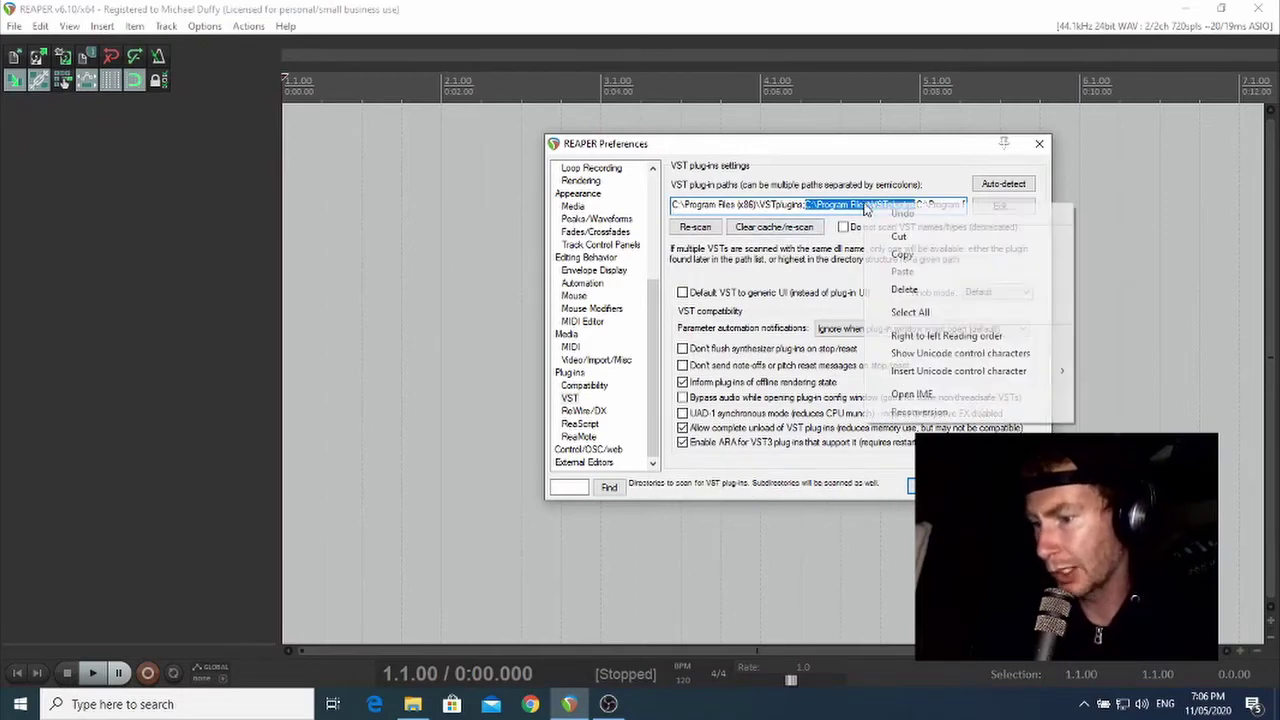
pyautogui.click(910, 257)
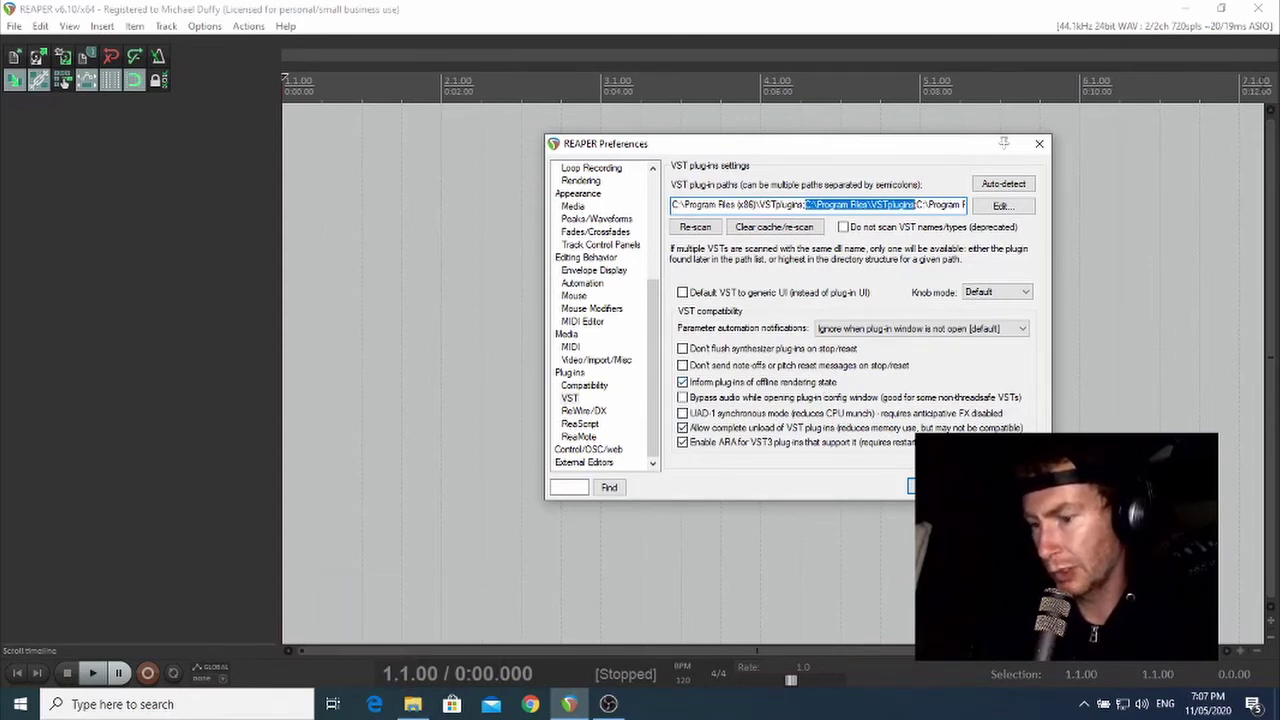
pyautogui.click(1186, 10)
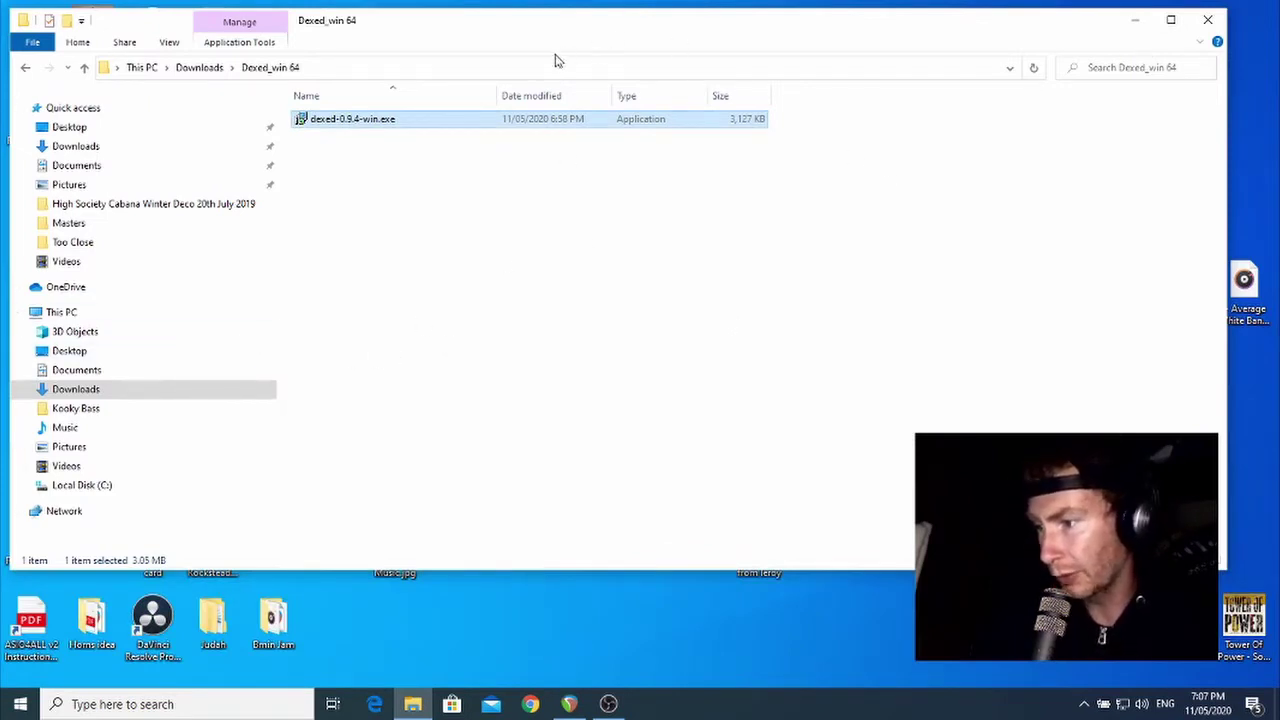
# Step: Go to the copied path C:\Program Files\VSTplugins in File Explorer and shift the window aside on the desktop
pyautogui.click(434, 73)
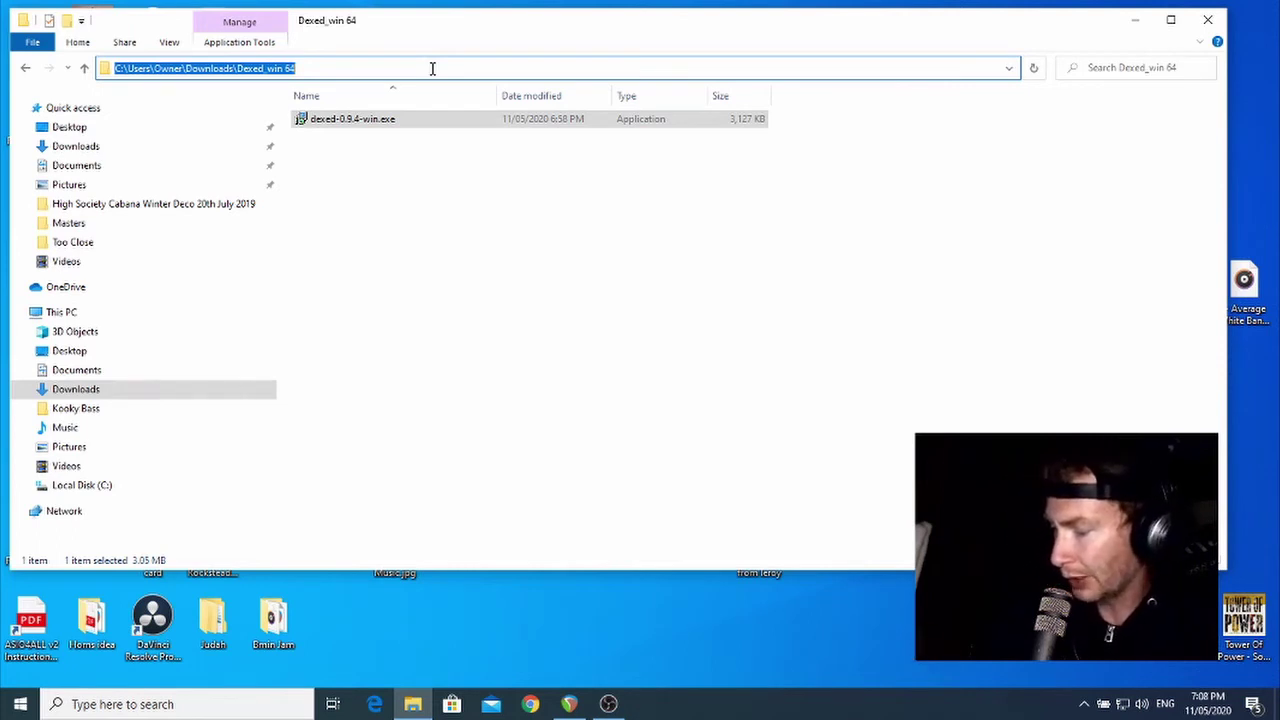
pyautogui.hotkey('ctrl', 'v')
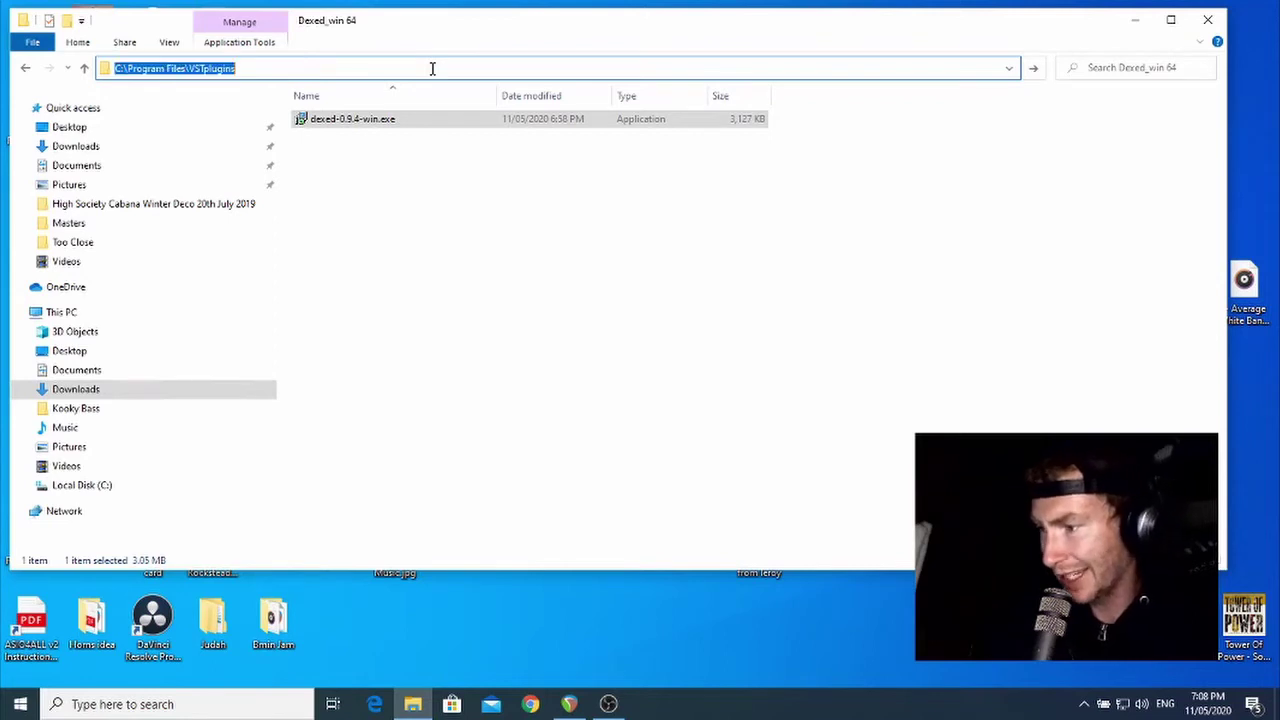
pyautogui.press('Return')
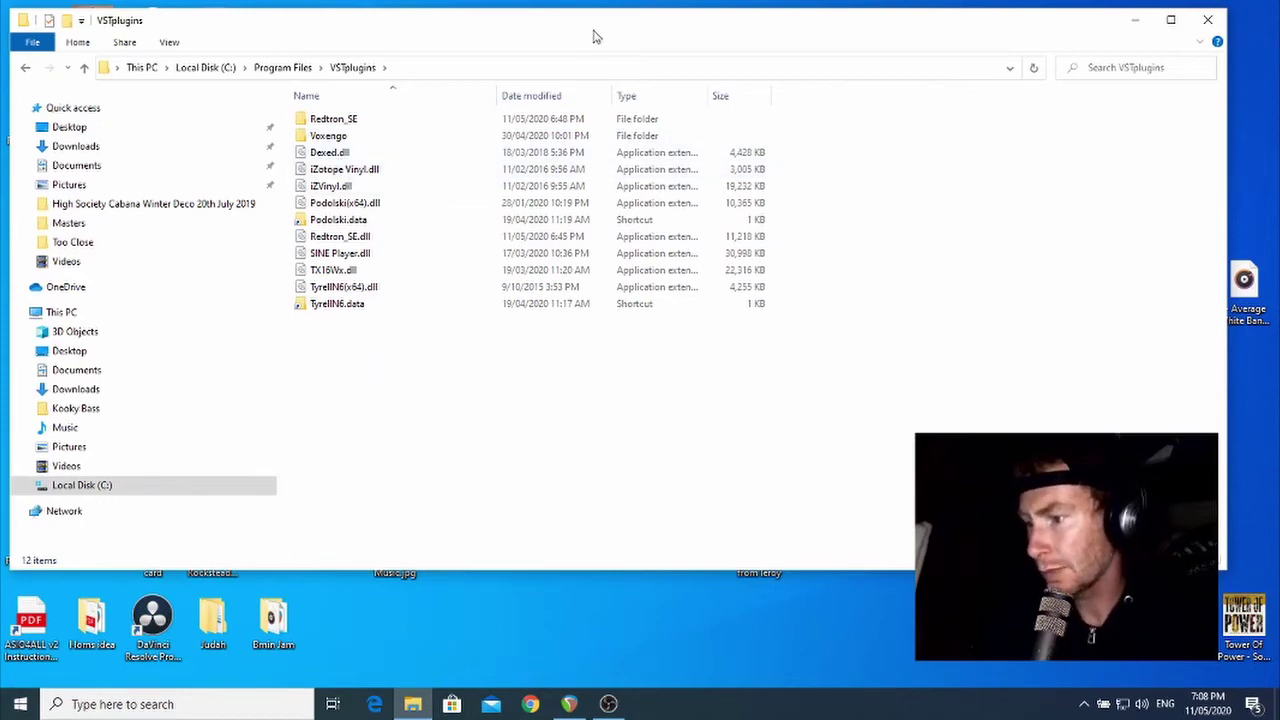
pyautogui.moveTo(597, 24); pyautogui.dragTo(630, 47)
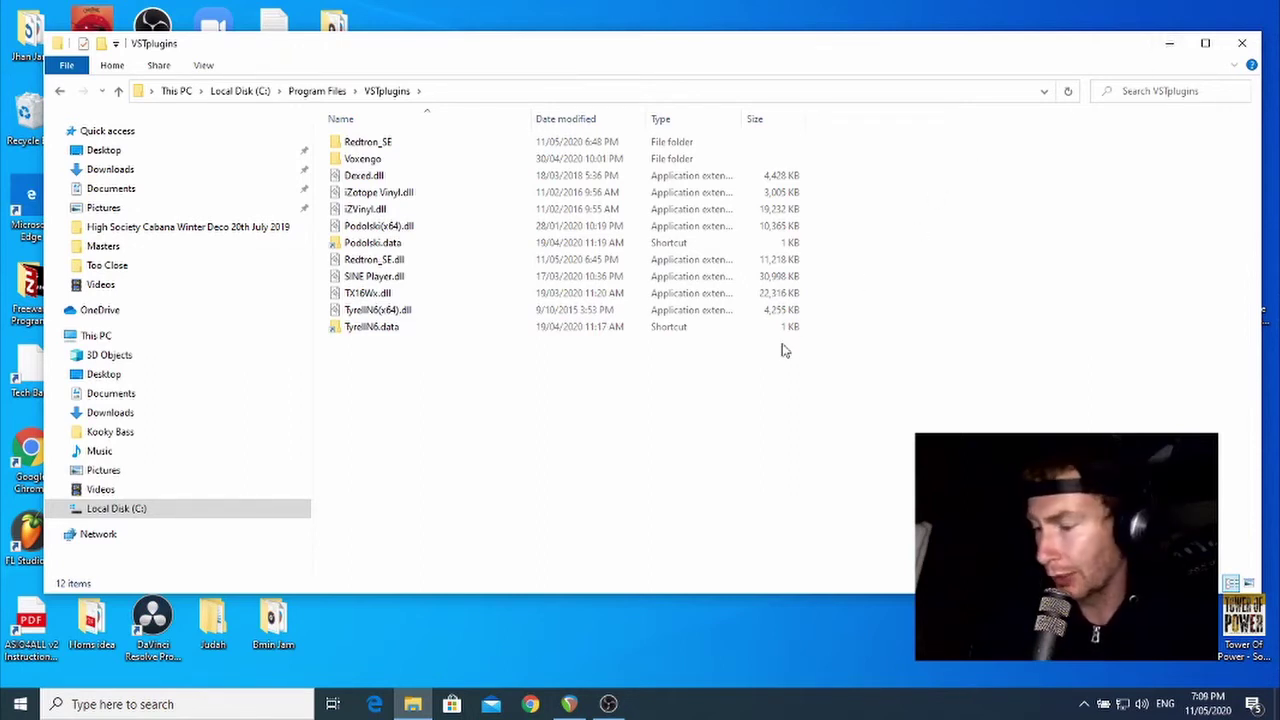
# Step: Open Downloads in a second File Explorer window and extract Redtron_SE v1.5.zip to its default destination folder
pyautogui.rightClick(418, 710)
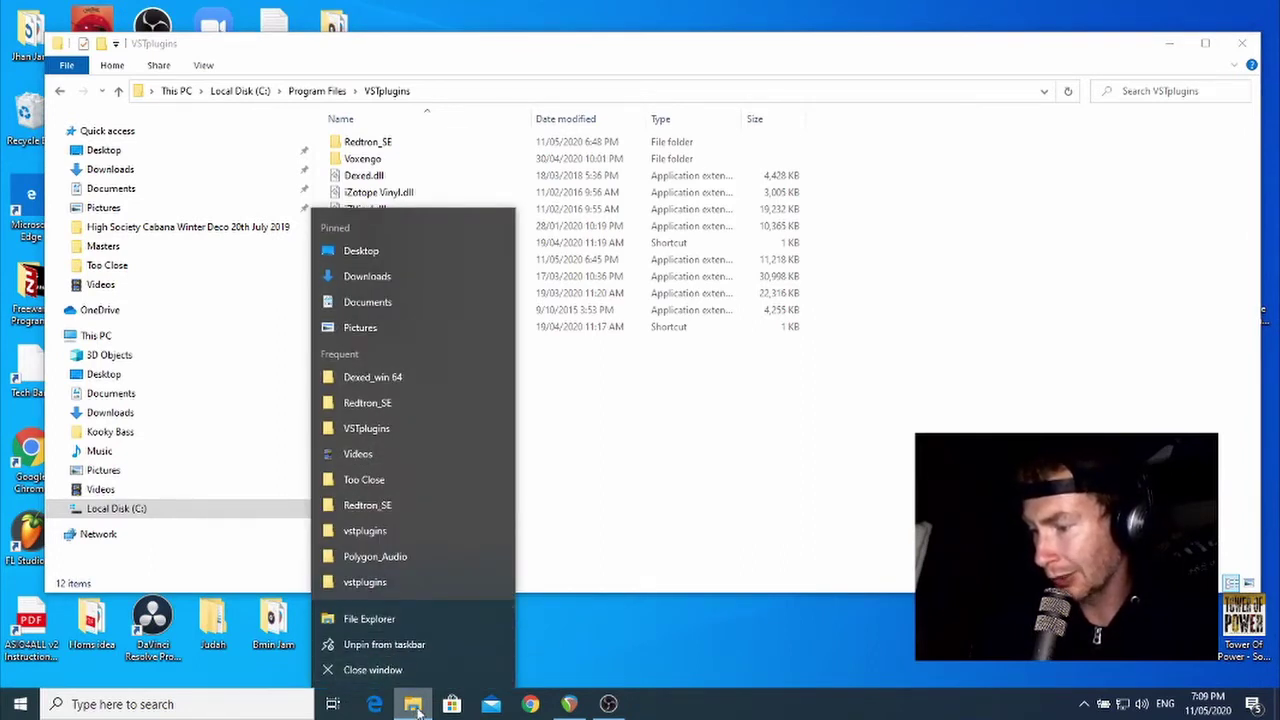
pyautogui.click(388, 622)
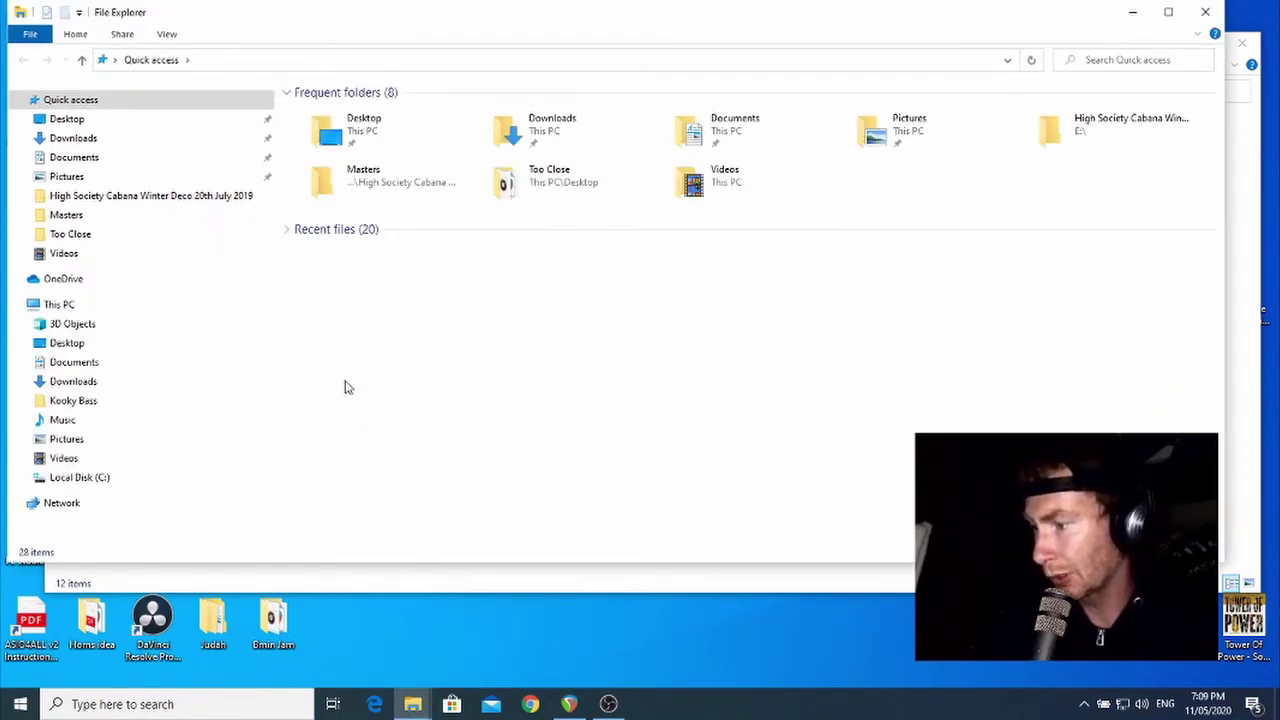
pyautogui.click(84, 137)
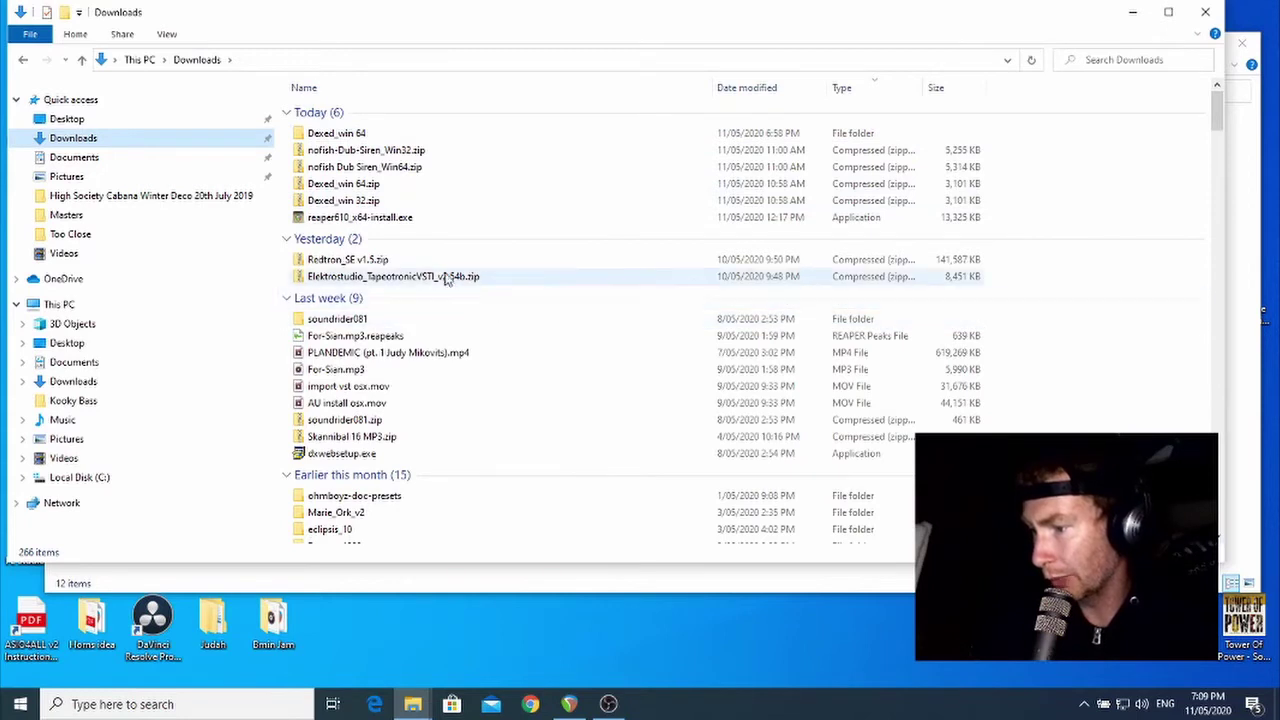
pyautogui.rightClick(330, 265)
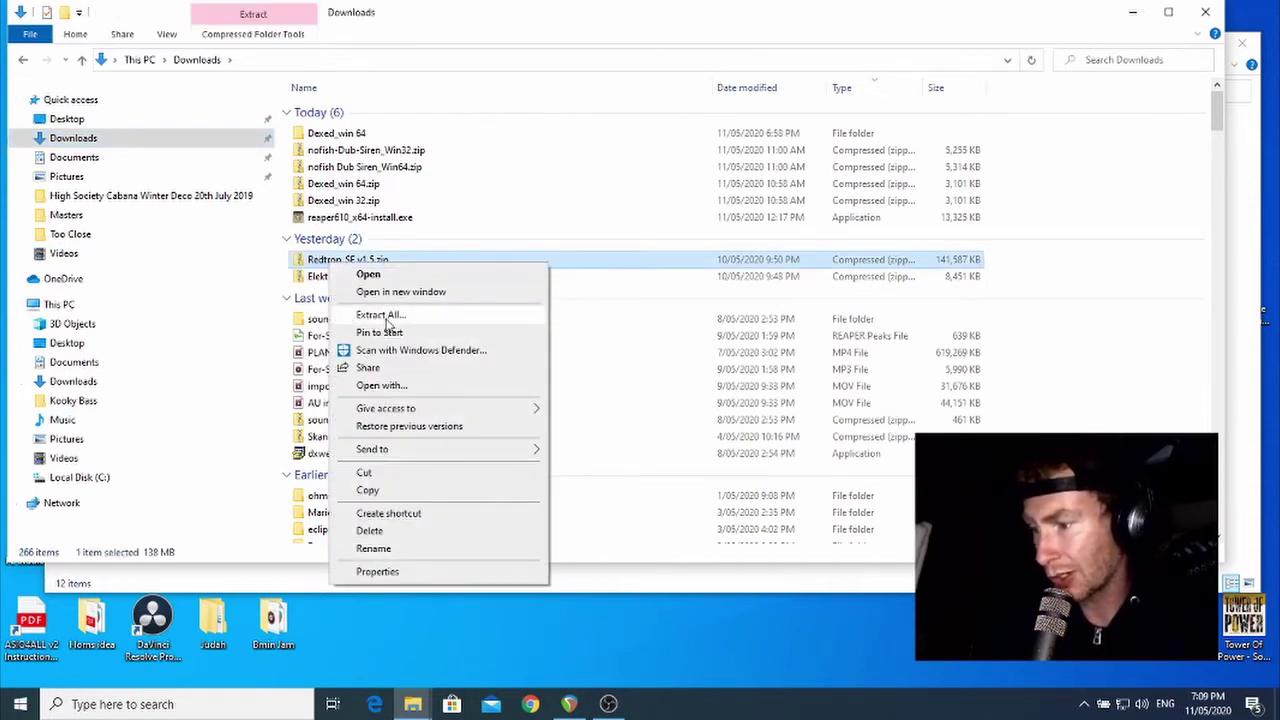
pyautogui.click(386, 317)
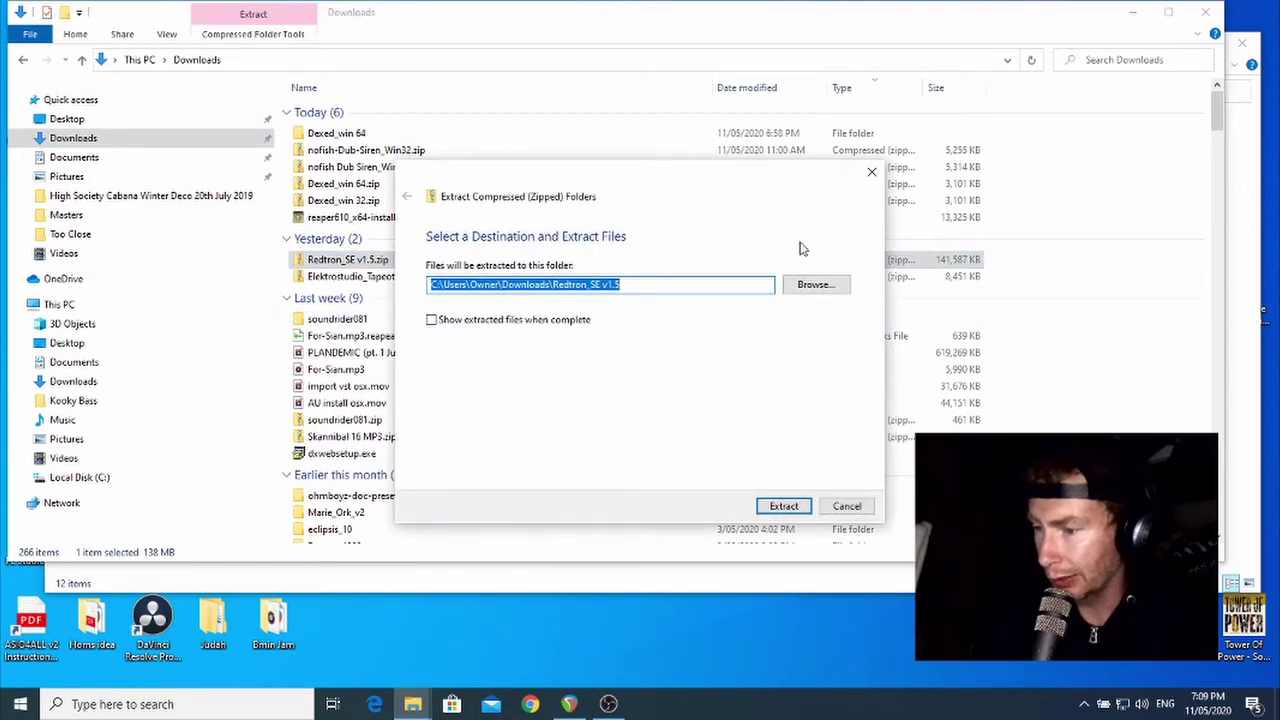
pyautogui.click(791, 509)
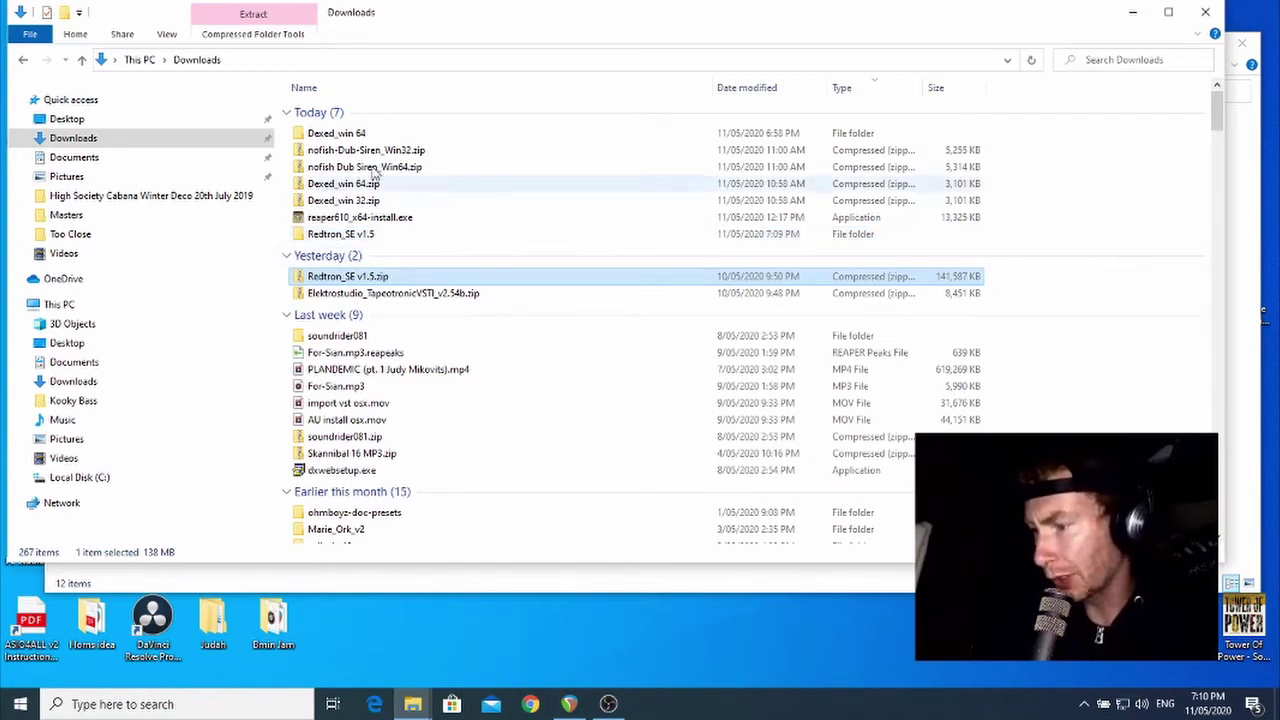
# Step: Open the Redtron_SE folder inside the extracted Redtron_SE v1.5 folder, look into its subfolder and return one level up
pyautogui.doubleClick(343, 234)
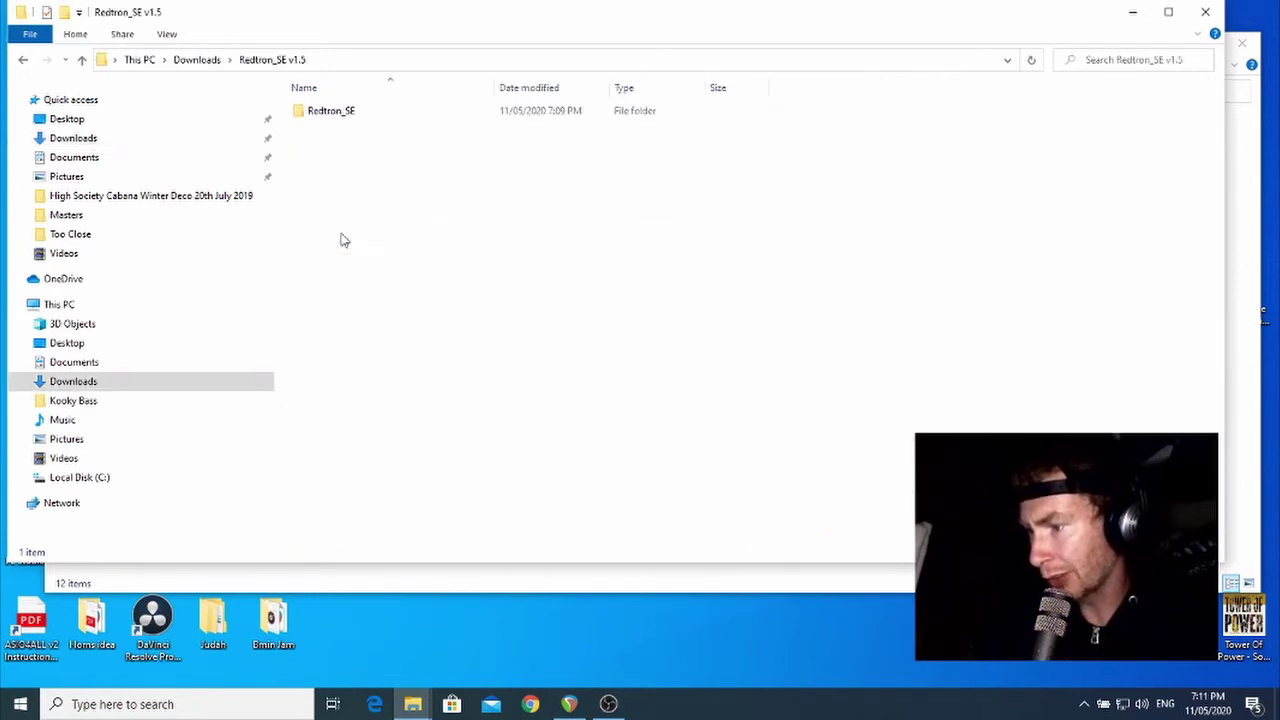
pyautogui.doubleClick(336, 114)
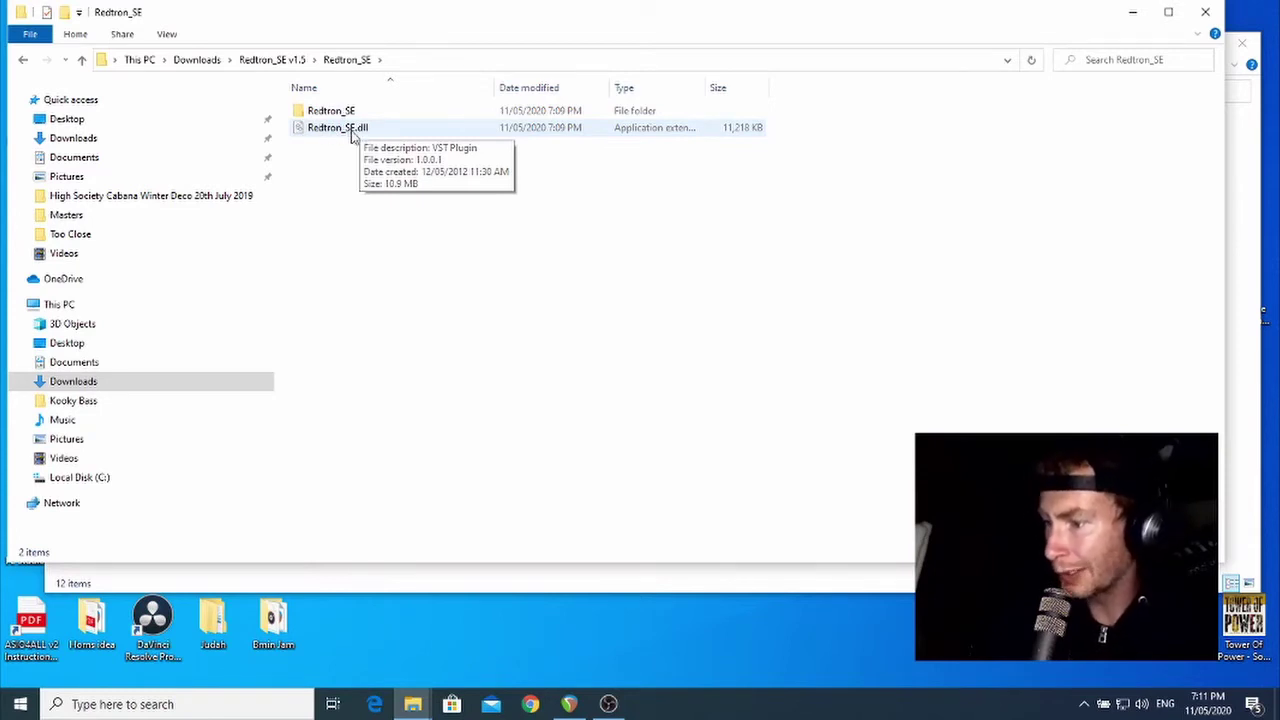
pyautogui.click(337, 115)
pyautogui.doubleClick(337, 115)
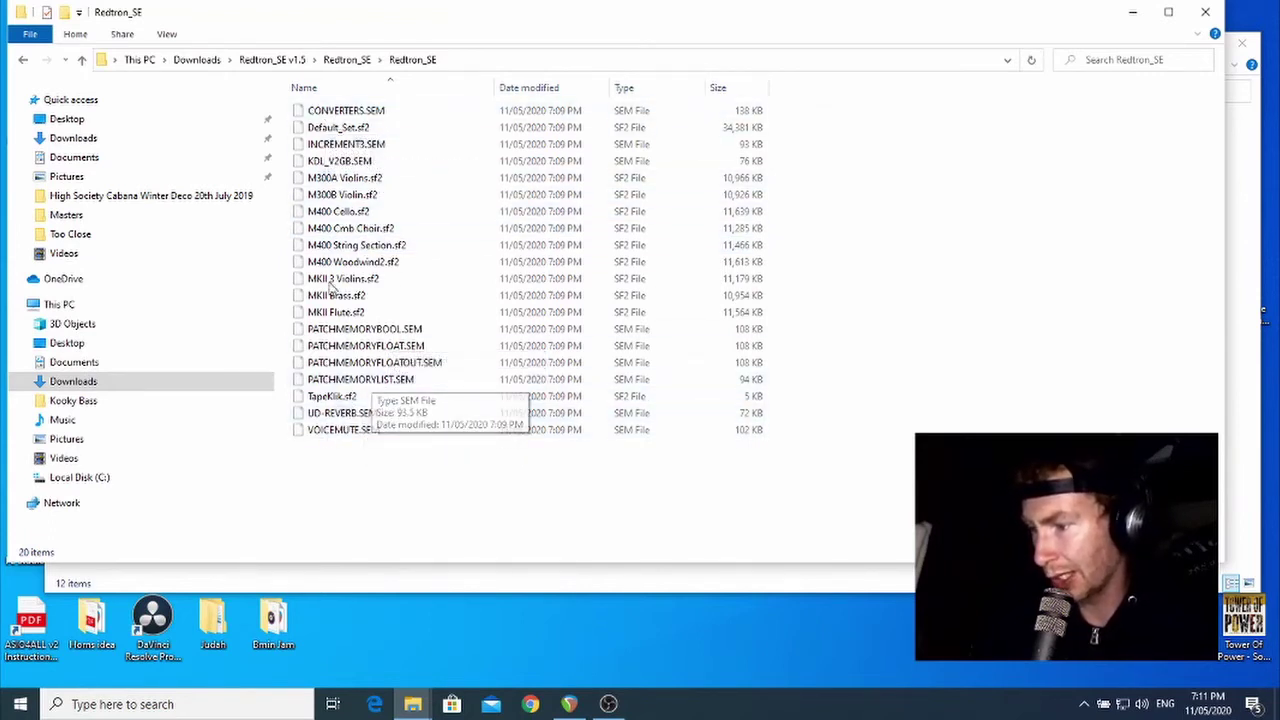
pyautogui.click(352, 60)
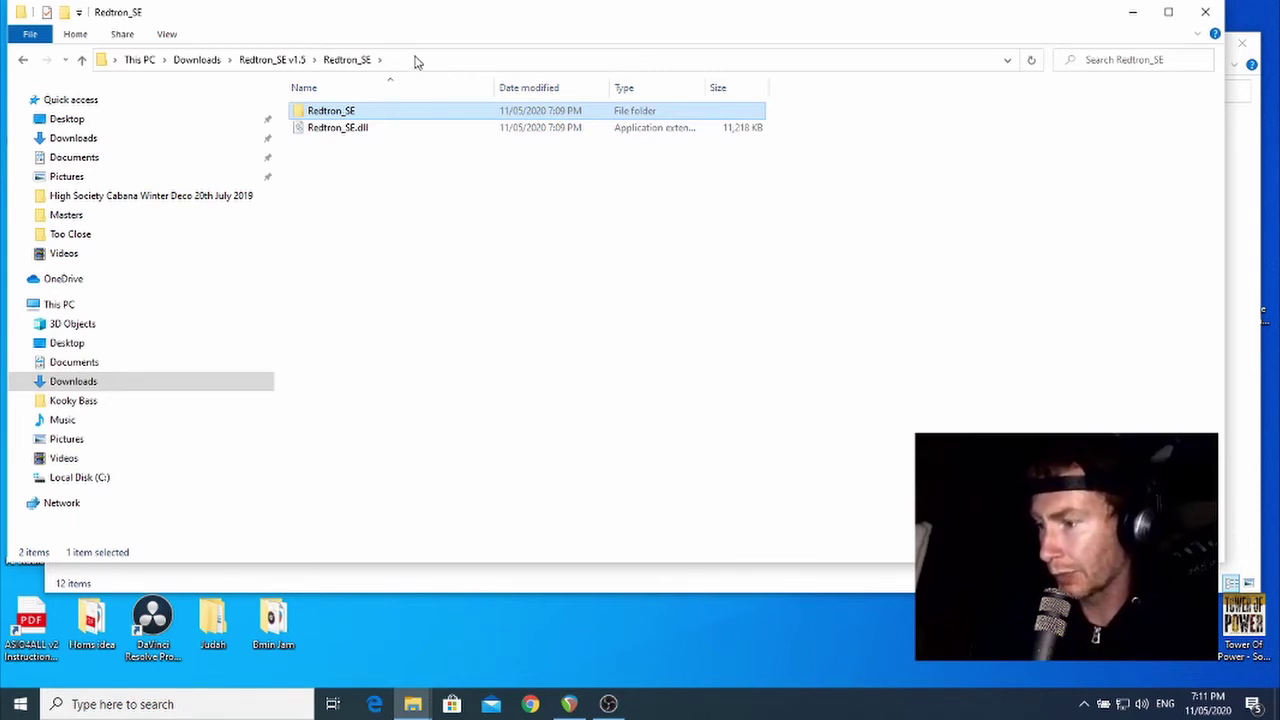
# Step: Reposition the extracted files' window and copy both the Redtron_SE folder and Redtron_SE.dll
pyautogui.moveTo(423, 14); pyautogui.dragTo(569, 188)
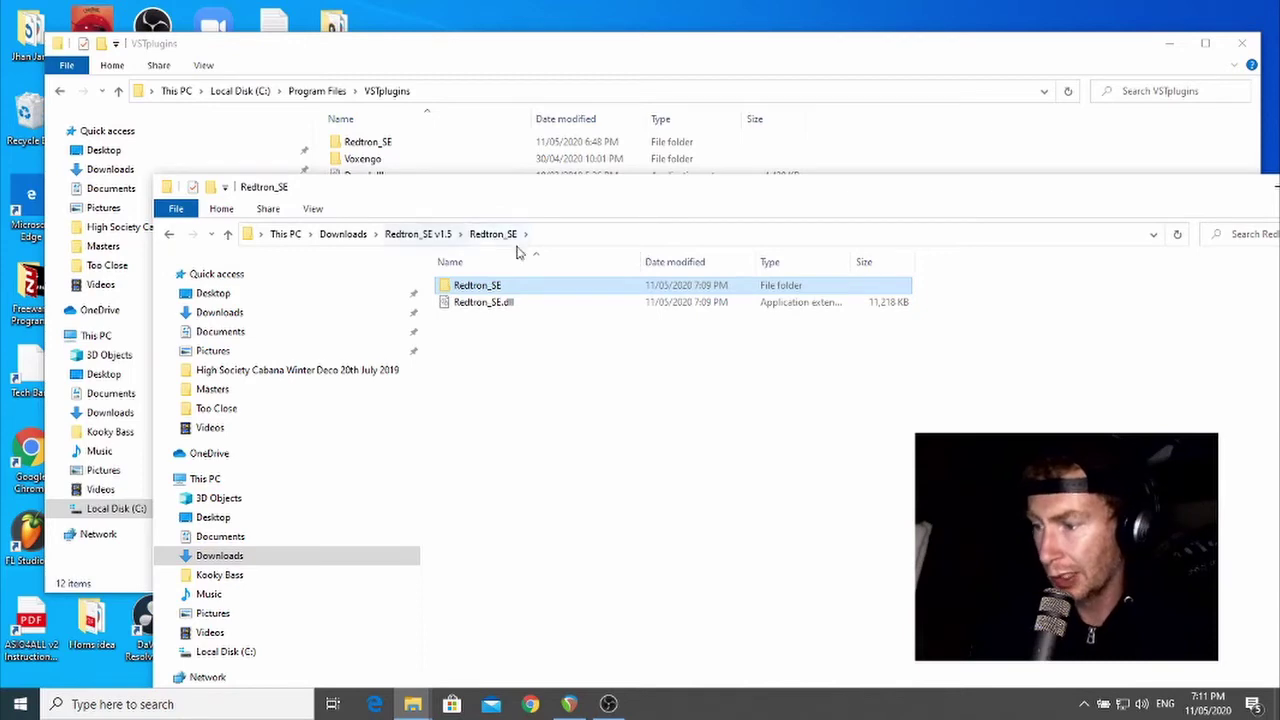
pyautogui.moveTo(578, 193); pyautogui.dragTo(523, 89)
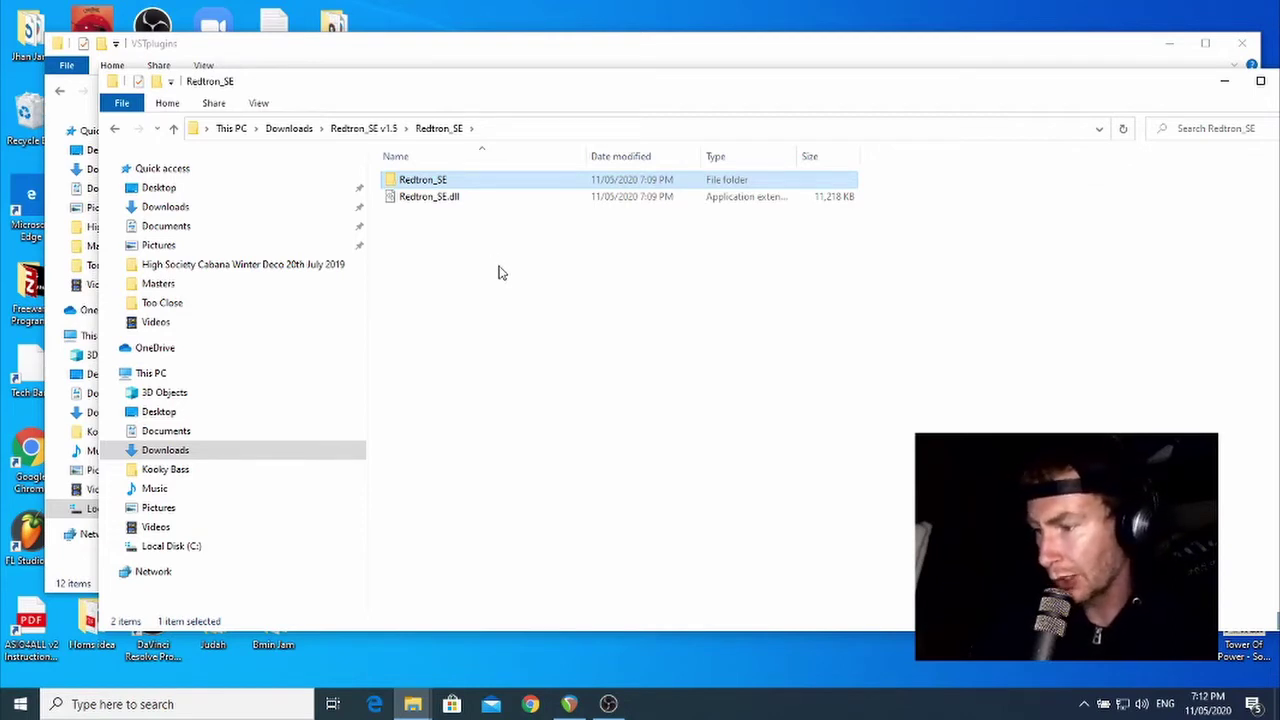
pyautogui.moveTo(544, 271); pyautogui.dragTo(380, 140)
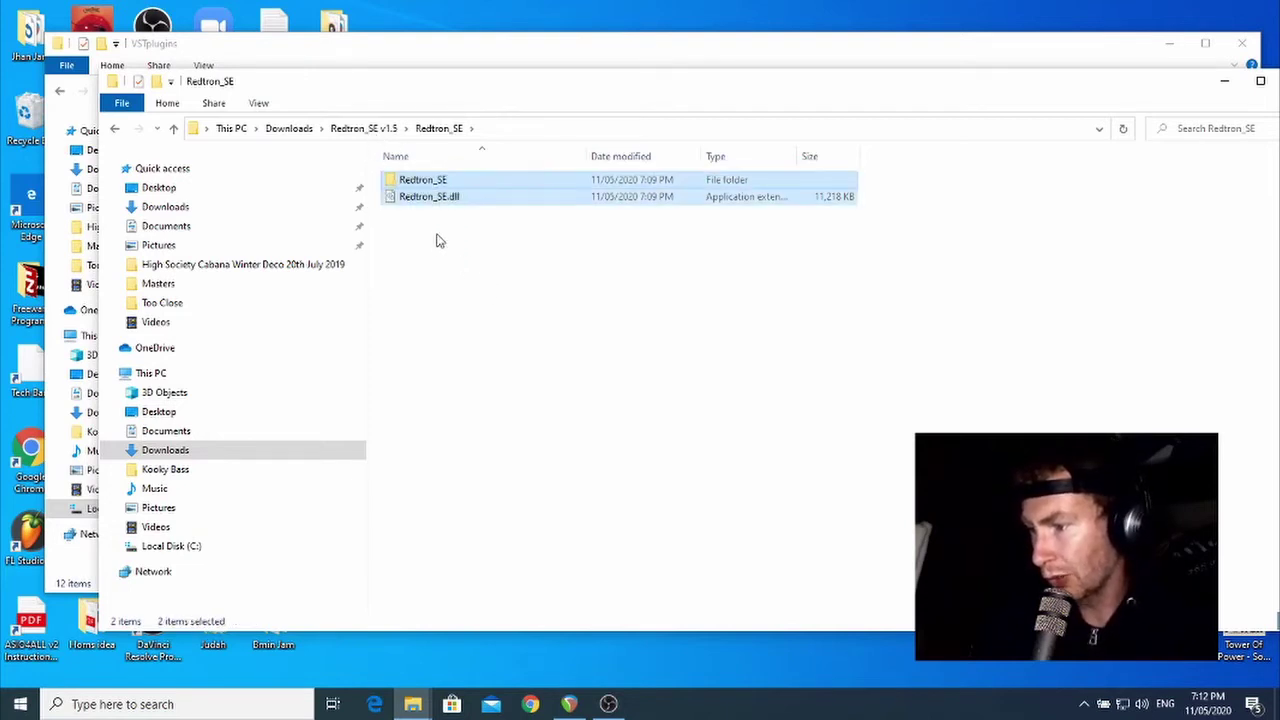
pyautogui.rightClick(407, 180)
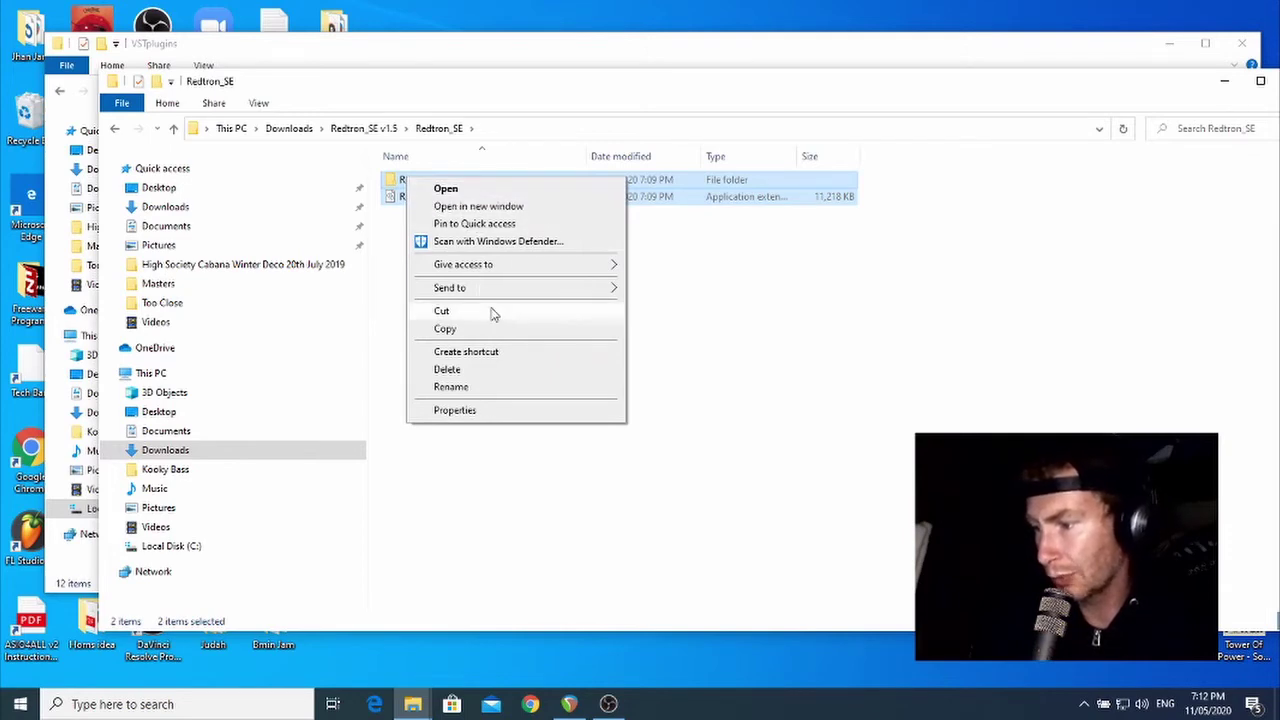
pyautogui.click(465, 331)
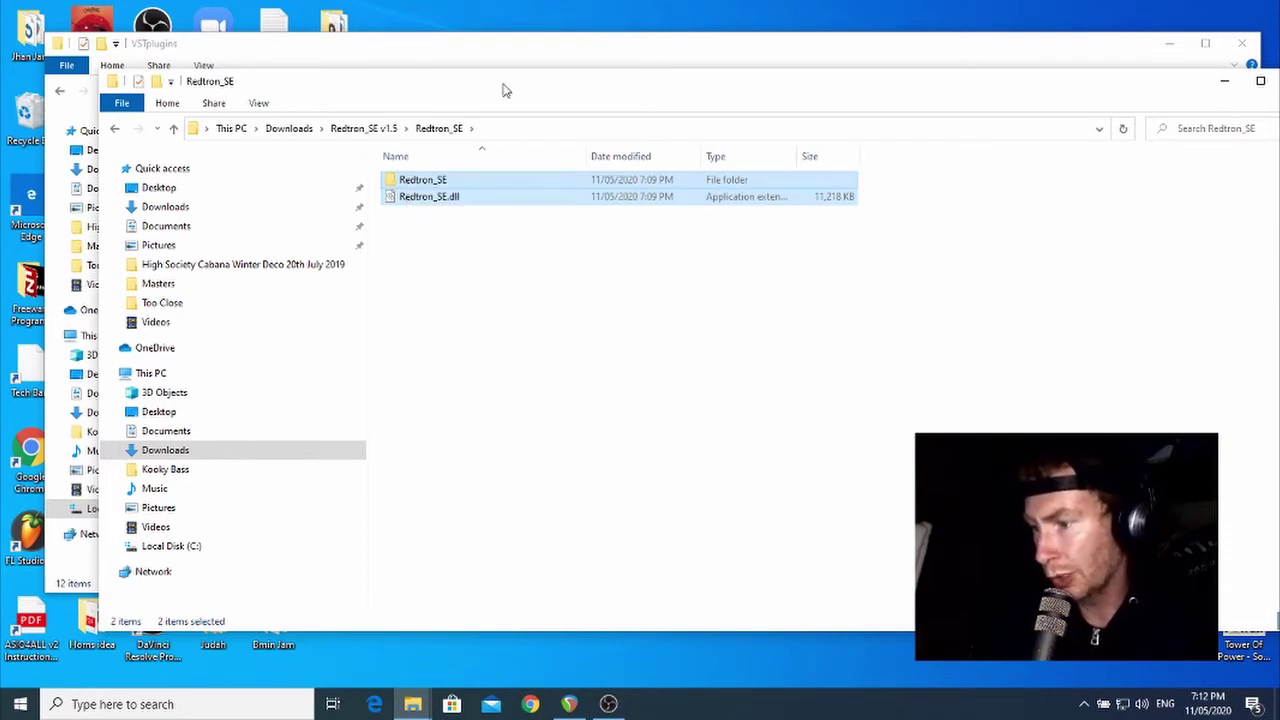
# Step: Arrange the two folder windows side by side and paste into VSTplugins, replacing existing files and granting administrator permission for all current items
pyautogui.moveTo(511, 89); pyautogui.dragTo(2, 150)
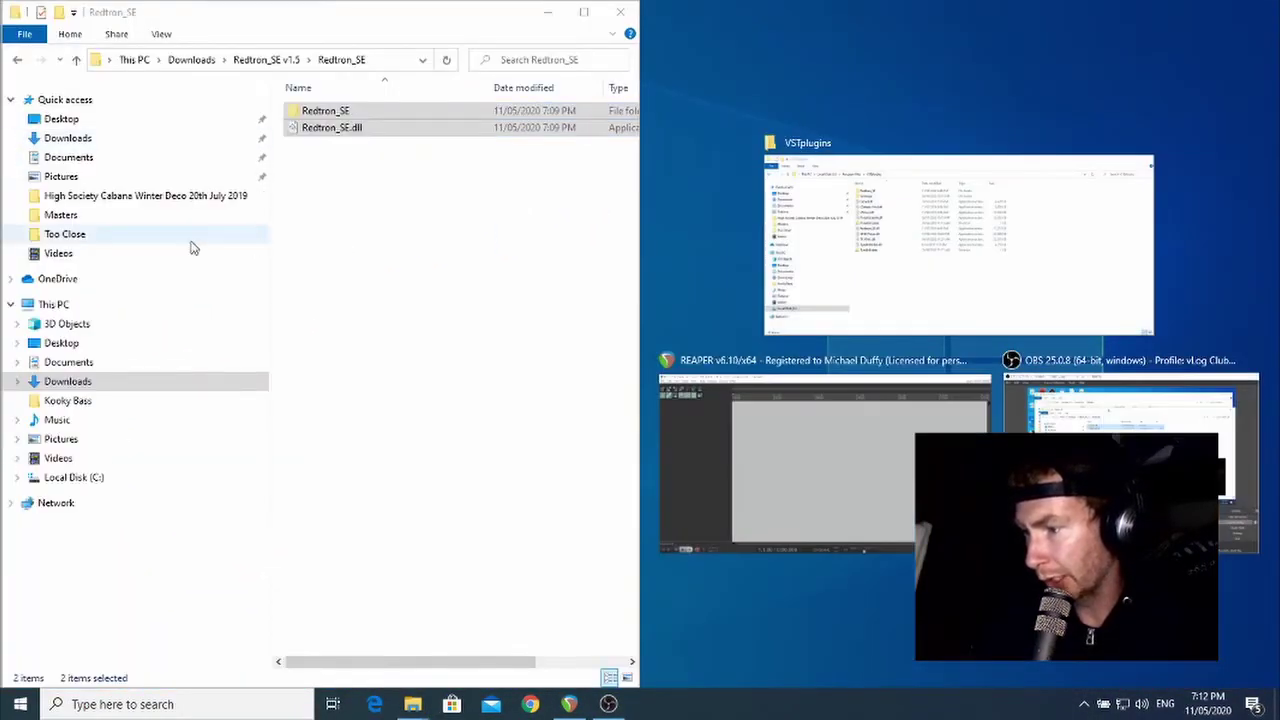
pyautogui.click(974, 258)
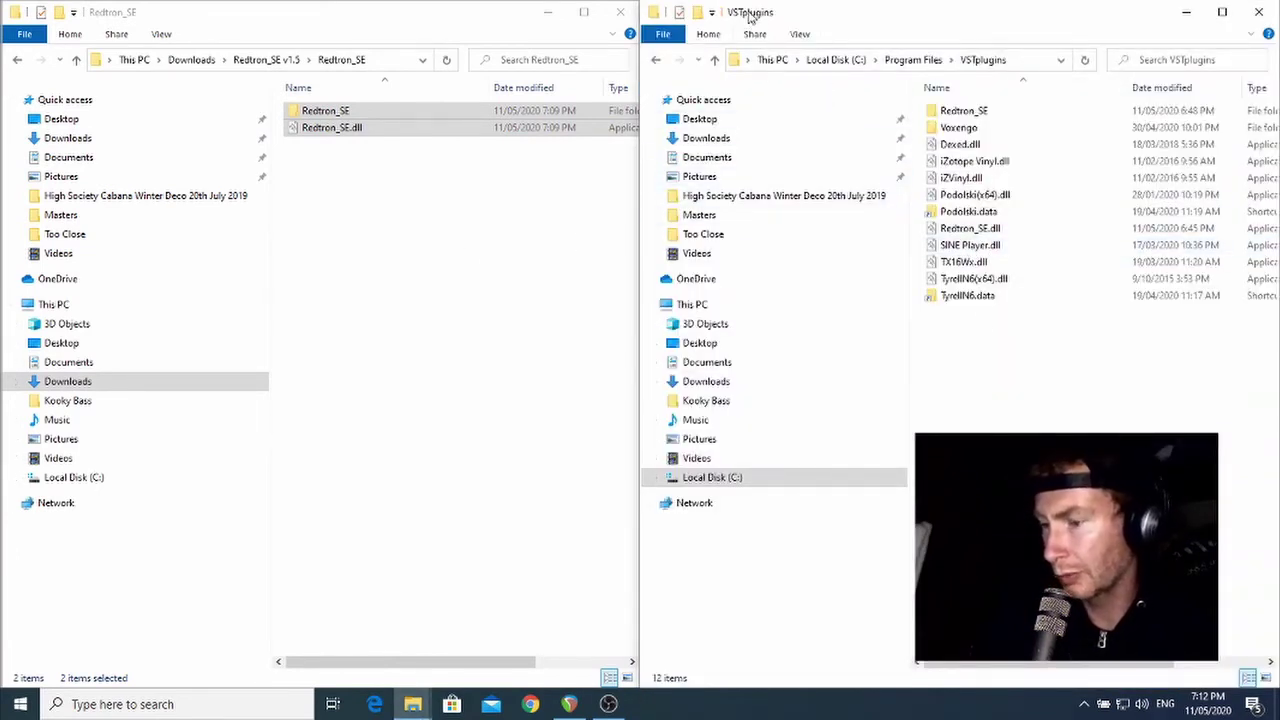
pyautogui.rightClick(1010, 406)
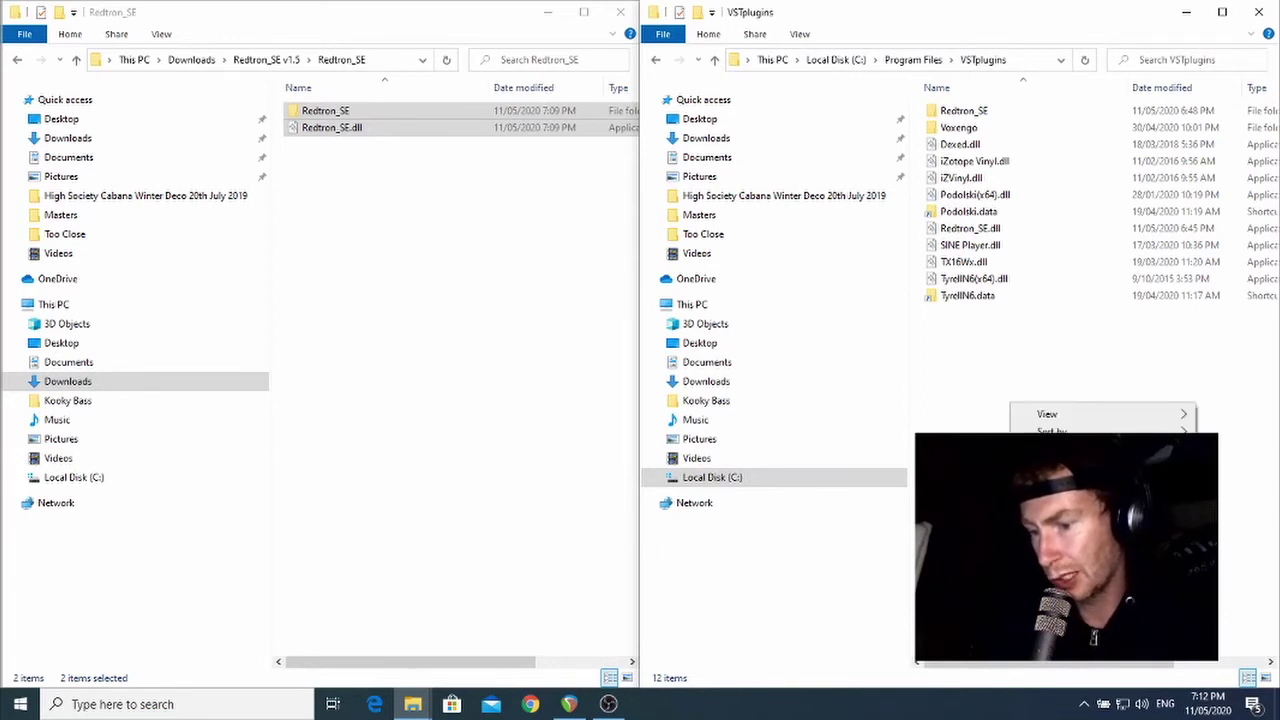
pyautogui.click(1045, 511)
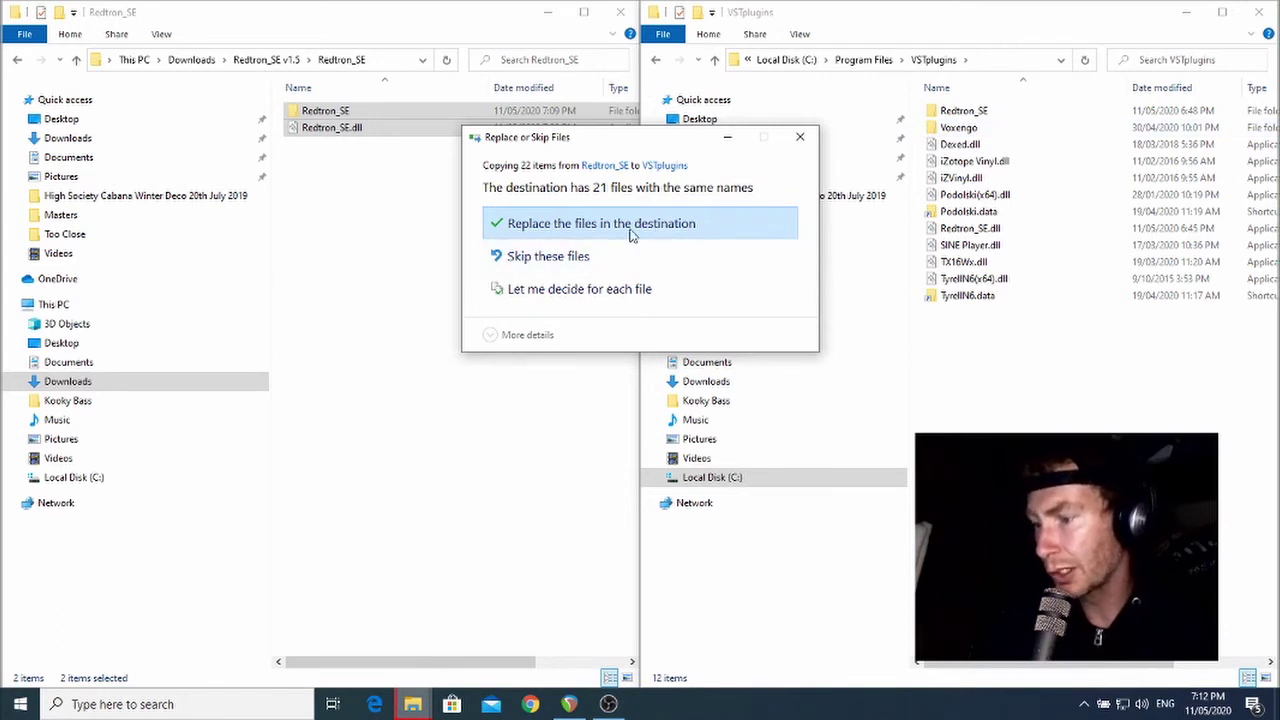
pyautogui.click(563, 226)
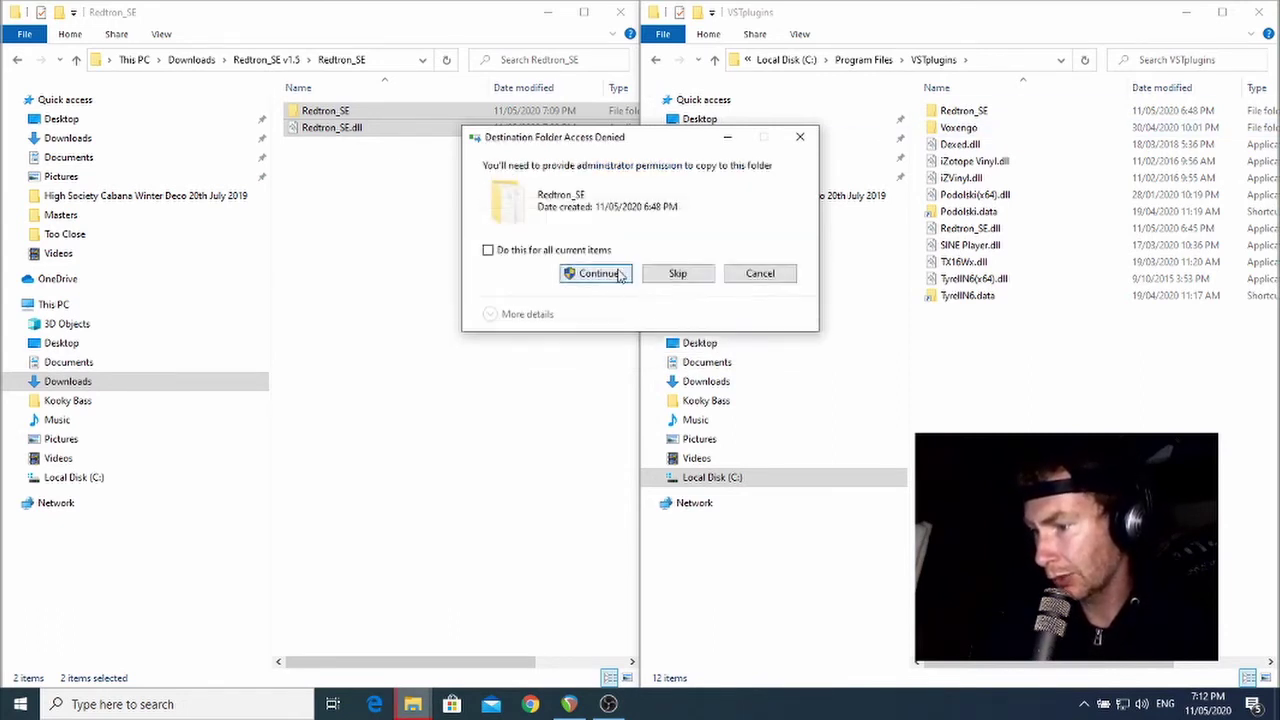
pyautogui.click(489, 251)
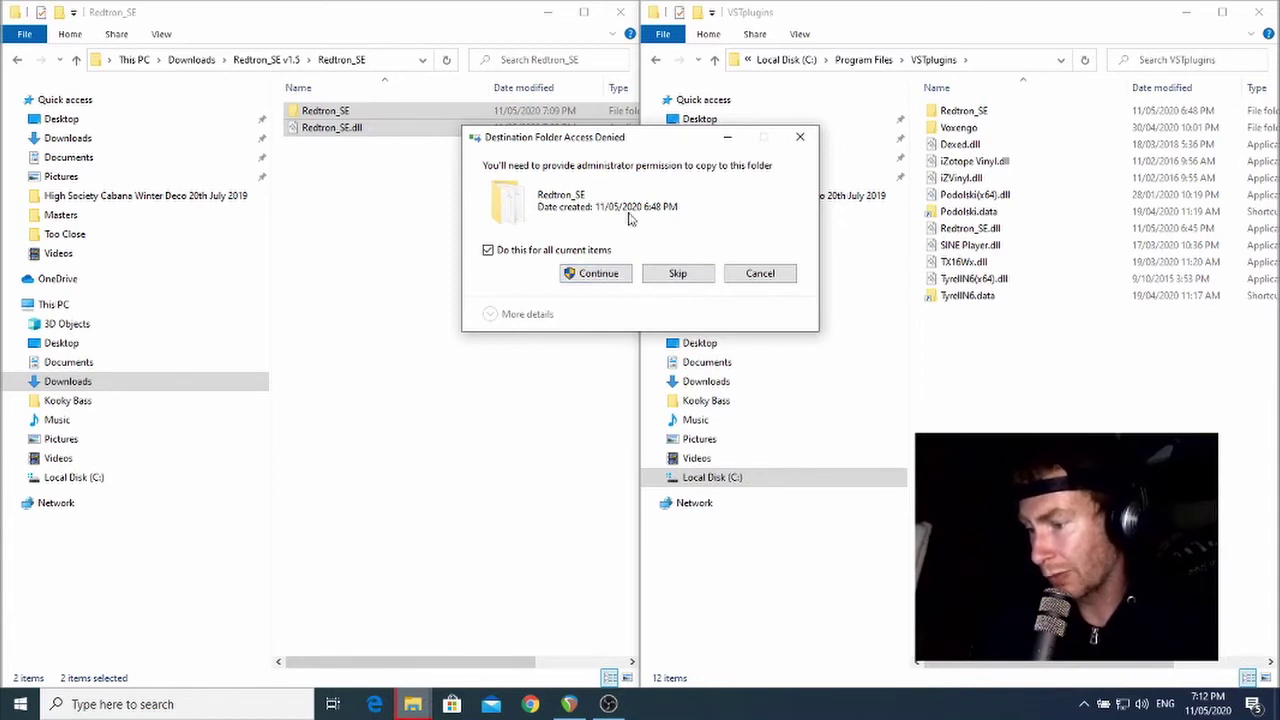
pyautogui.click(597, 274)
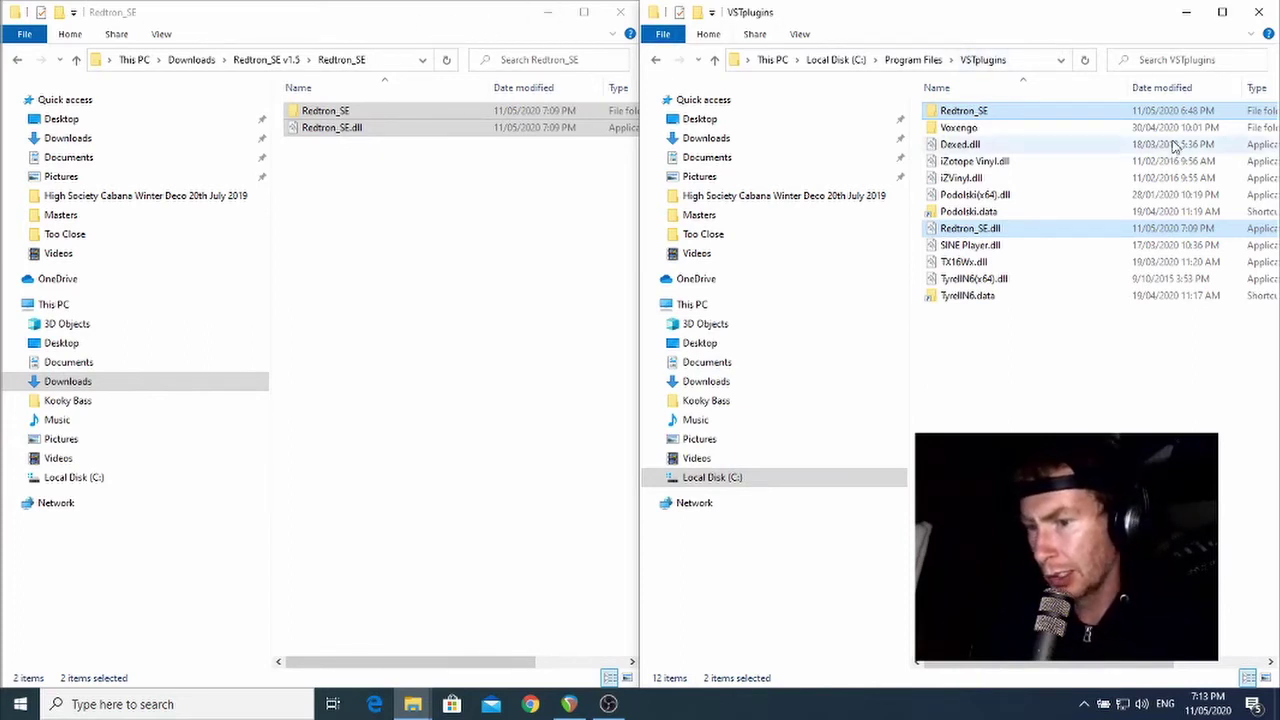
# Step: Minimize both File Explorer windows and switch to REAPER with its open preferences
pyautogui.click(1186, 18)
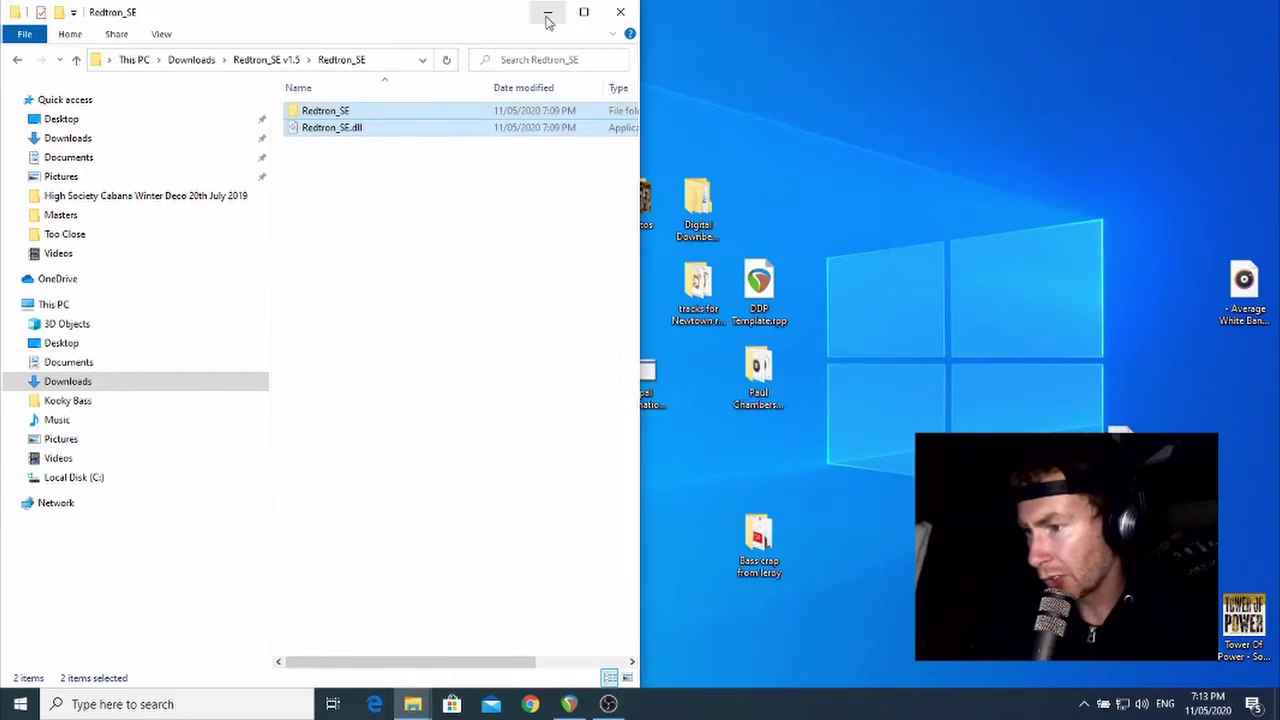
pyautogui.click(548, 14)
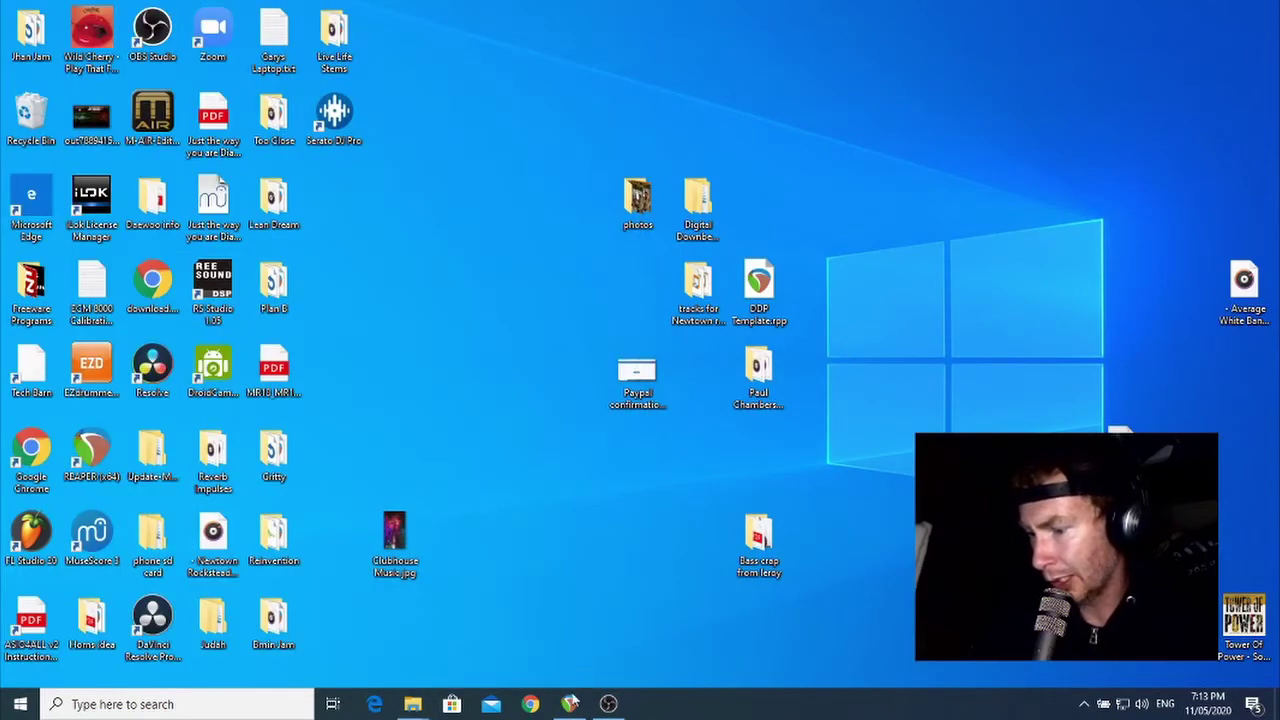
pyautogui.click(570, 704)
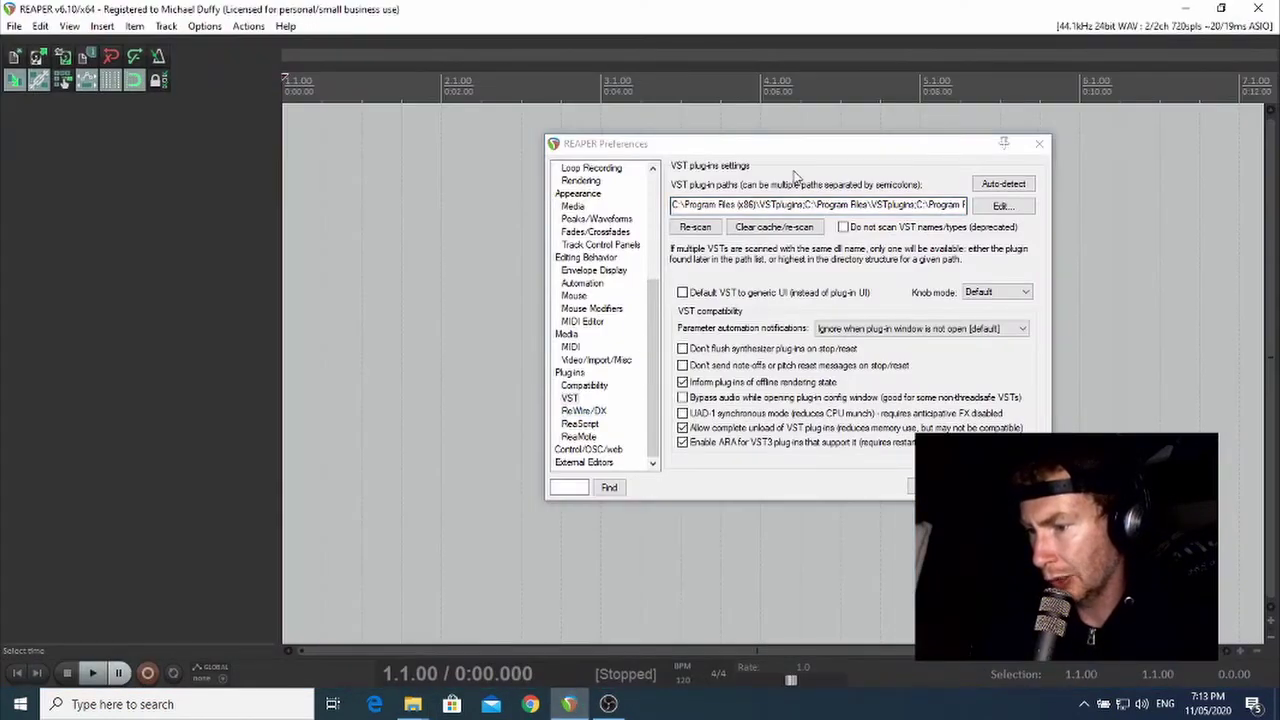
# Step: Re-scan the VST plug-in paths for added plug-ins and close the preferences with the settings accepted
pyautogui.click(827, 152)
pyautogui.moveTo(827, 152); pyautogui.dragTo(670, 133)
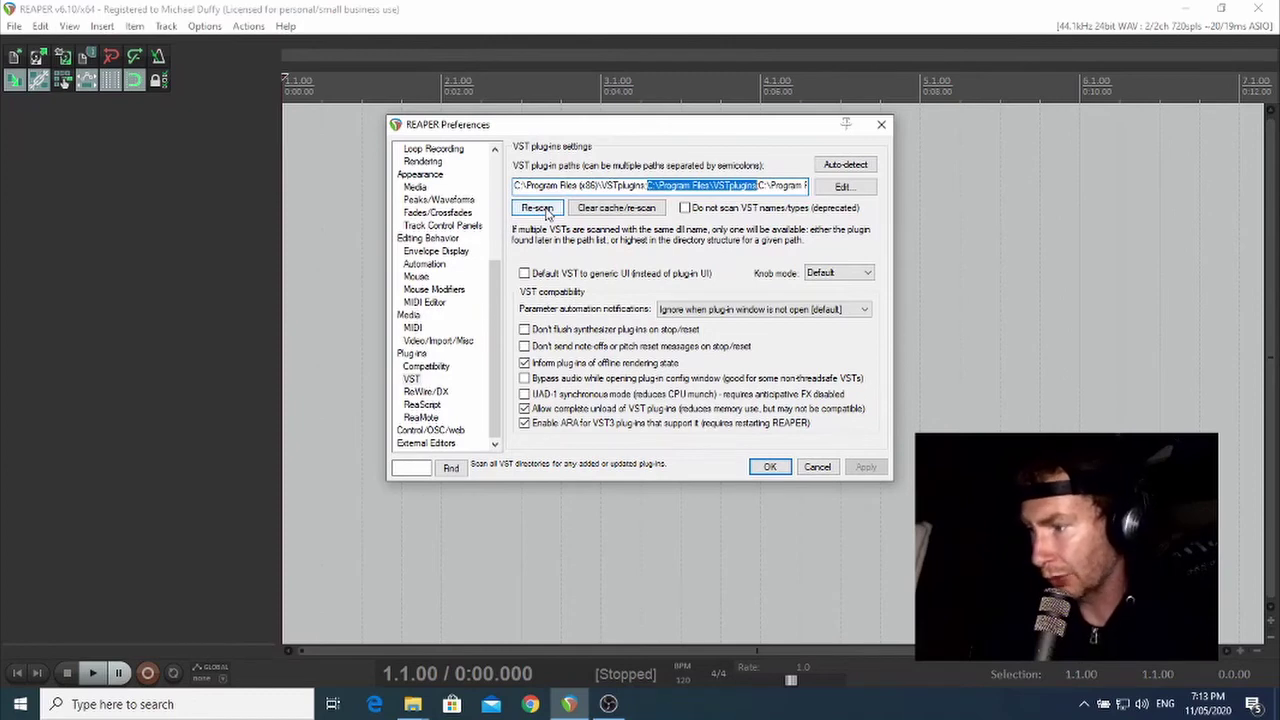
pyautogui.click(540, 208)
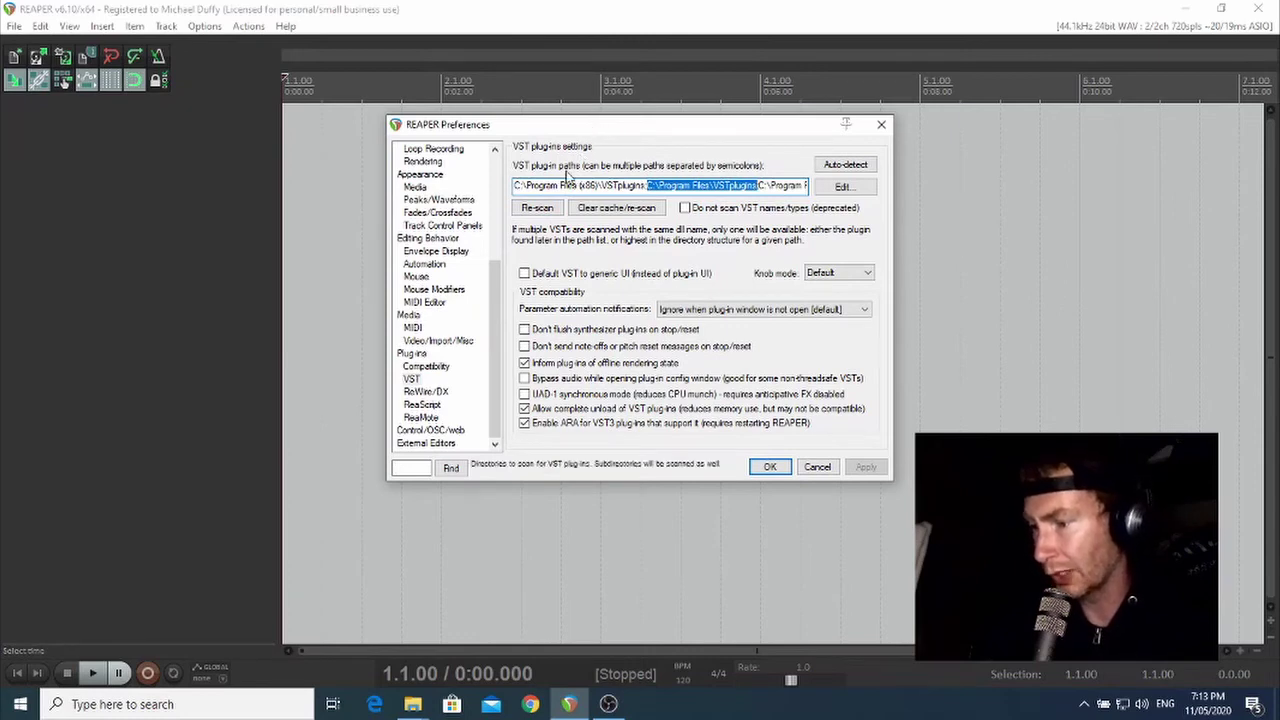
pyautogui.click(545, 210)
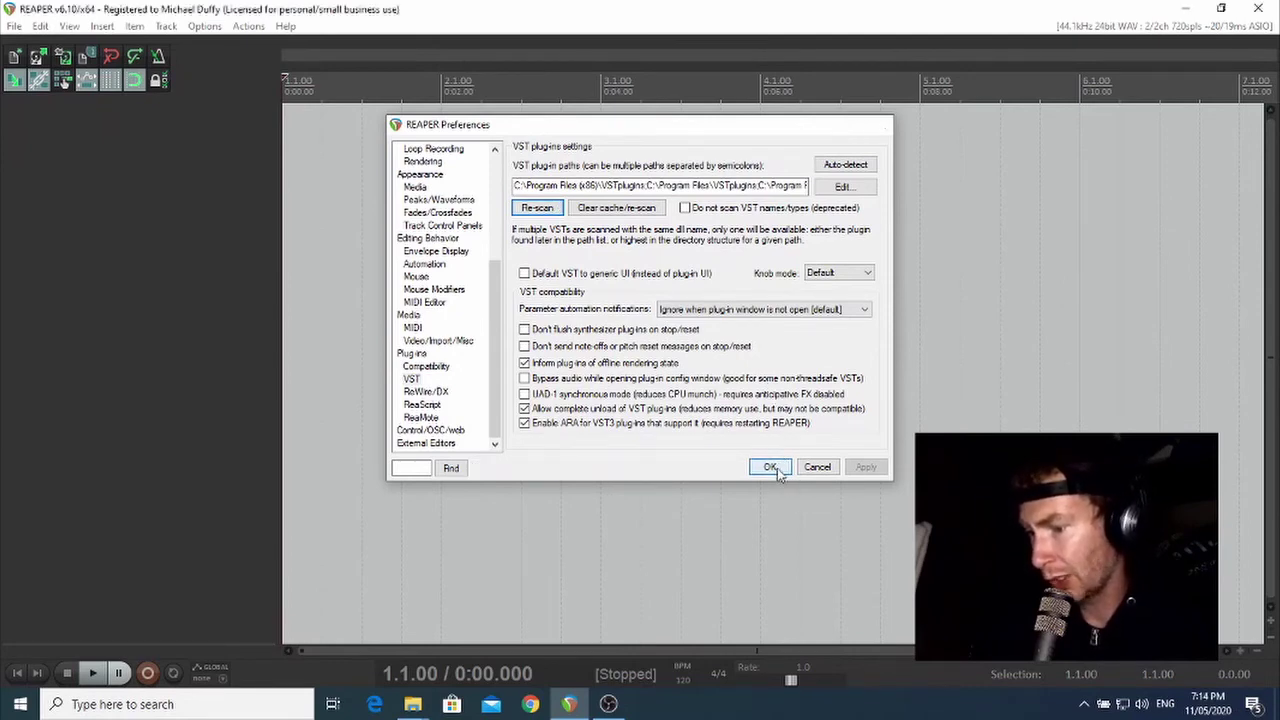
pyautogui.click(770, 467)
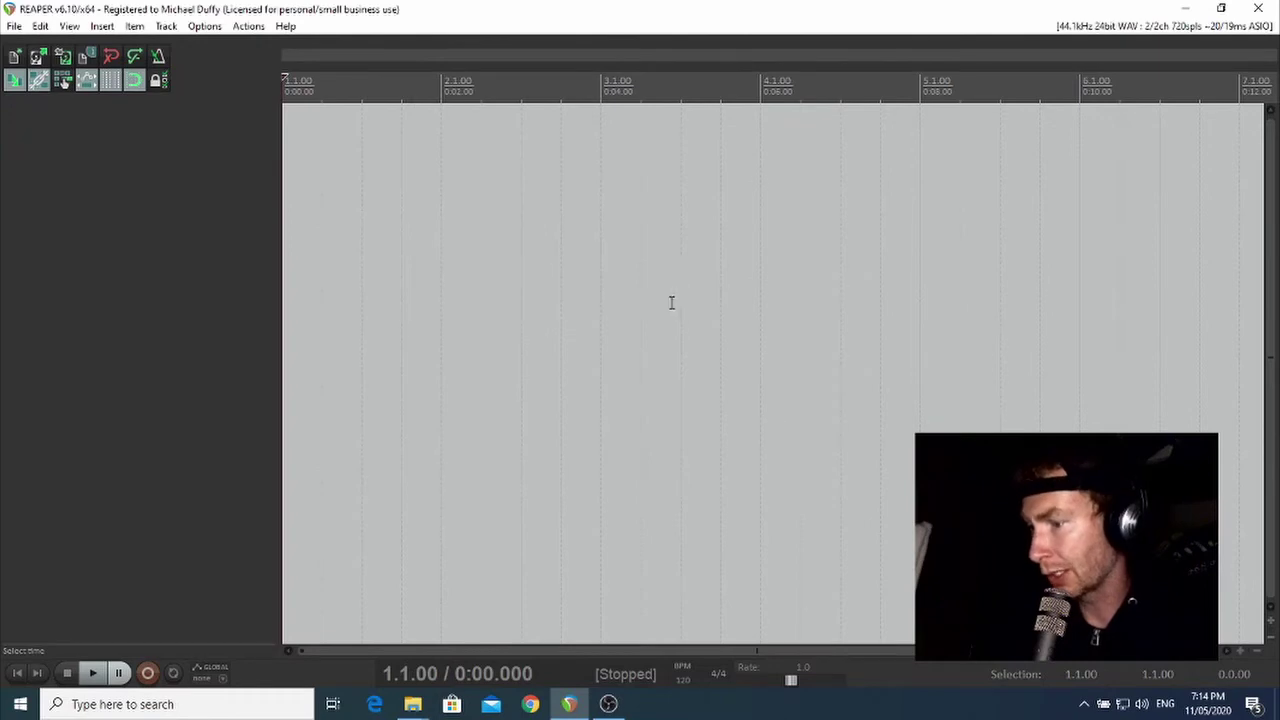
# Step: Insert the Redtron_SE virtual instrument on a new track, filtering the plug-in list by "red"
pyautogui.rightClick(78, 217)
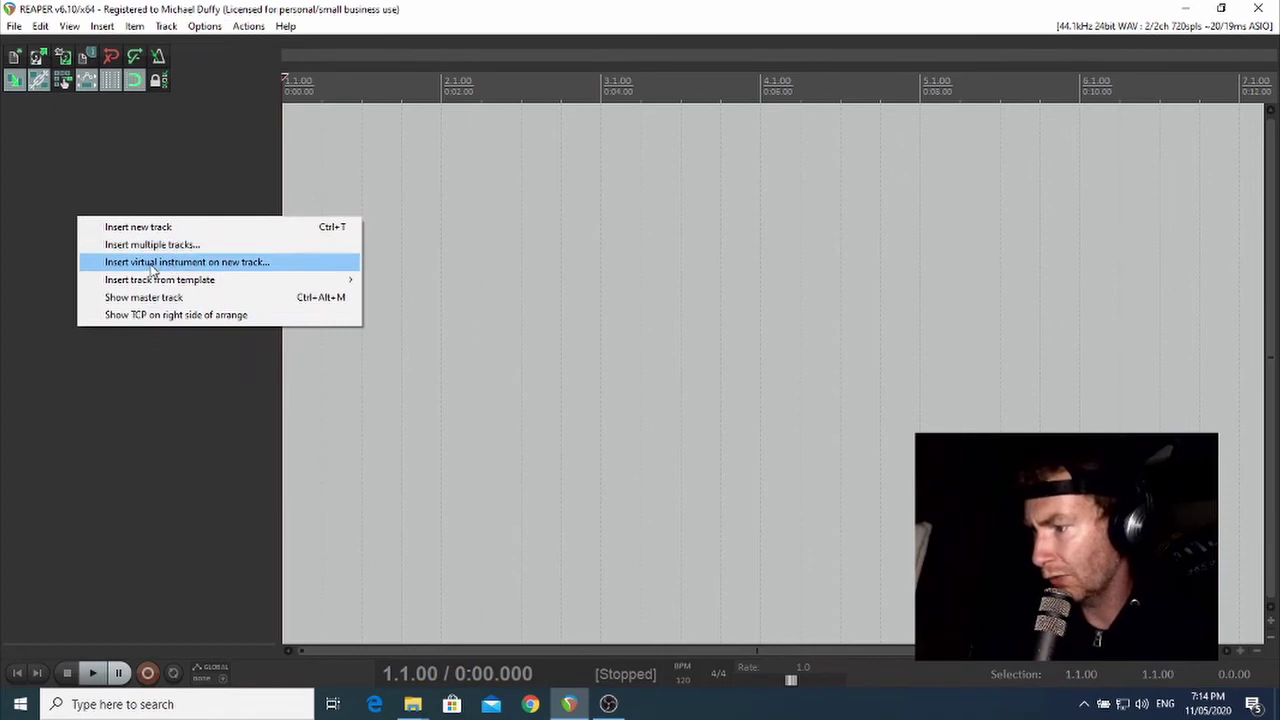
pyautogui.click(228, 264)
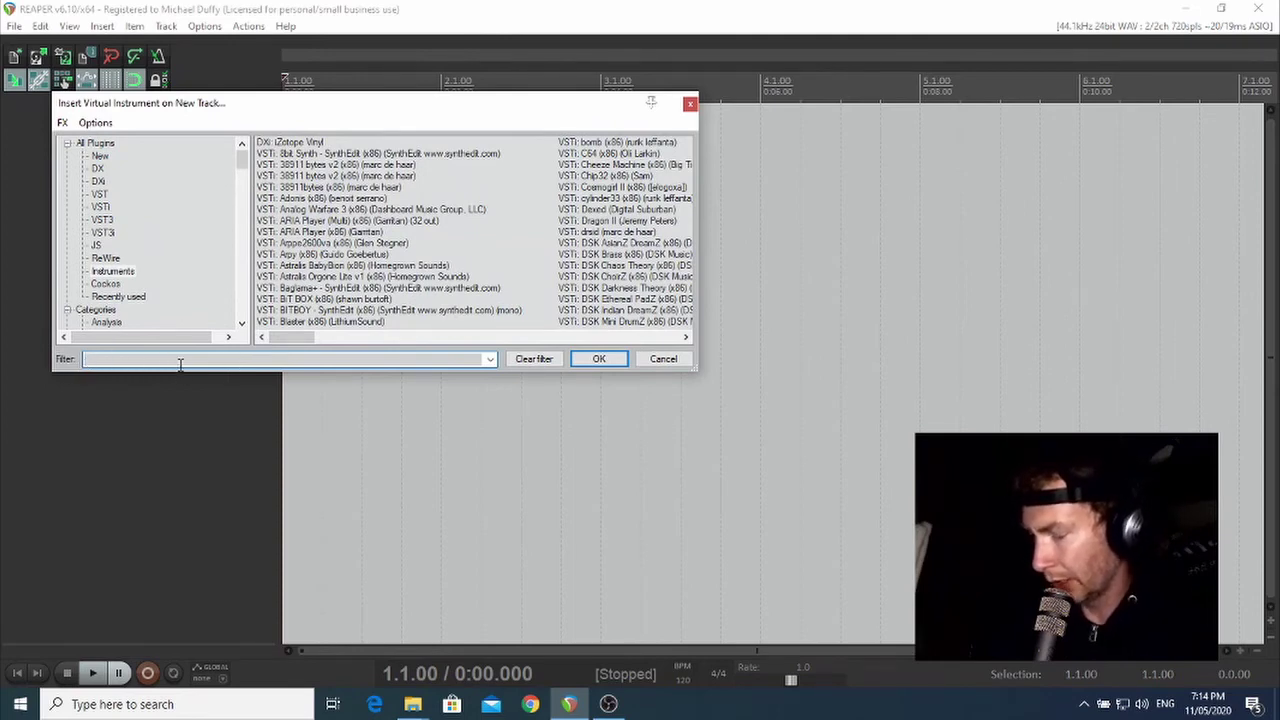
pyautogui.write('red')
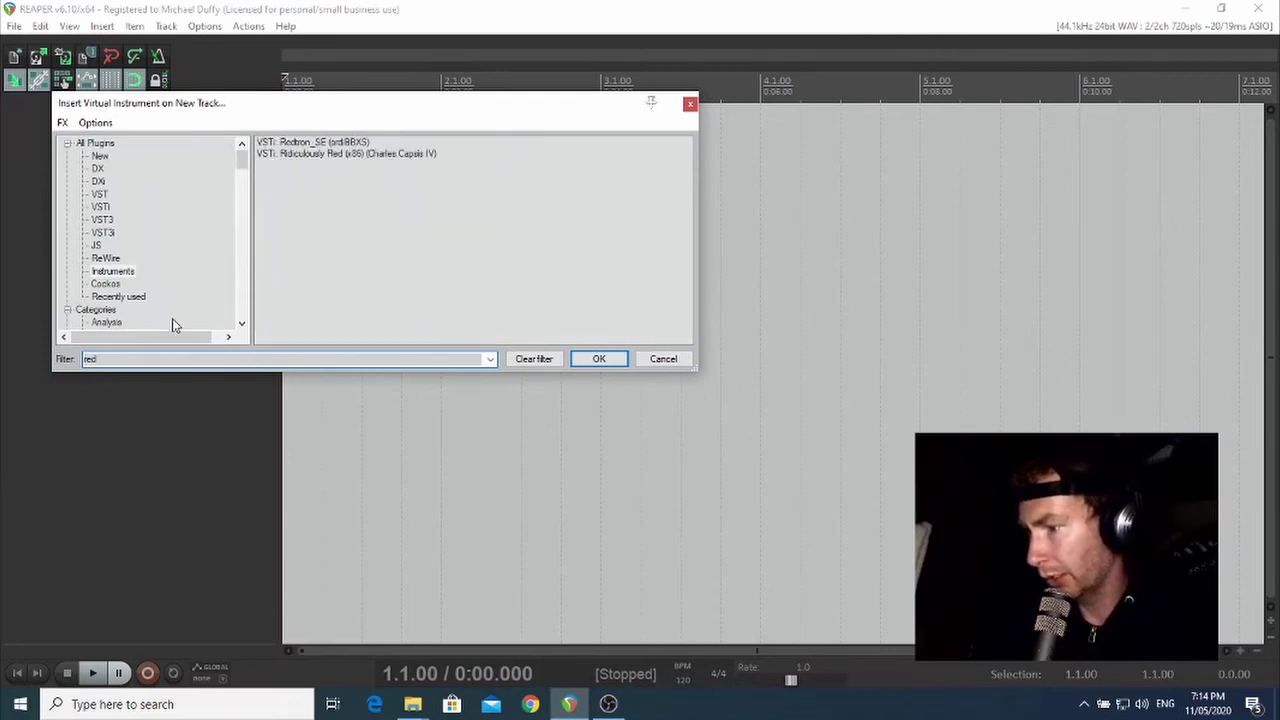
pyautogui.click(310, 143)
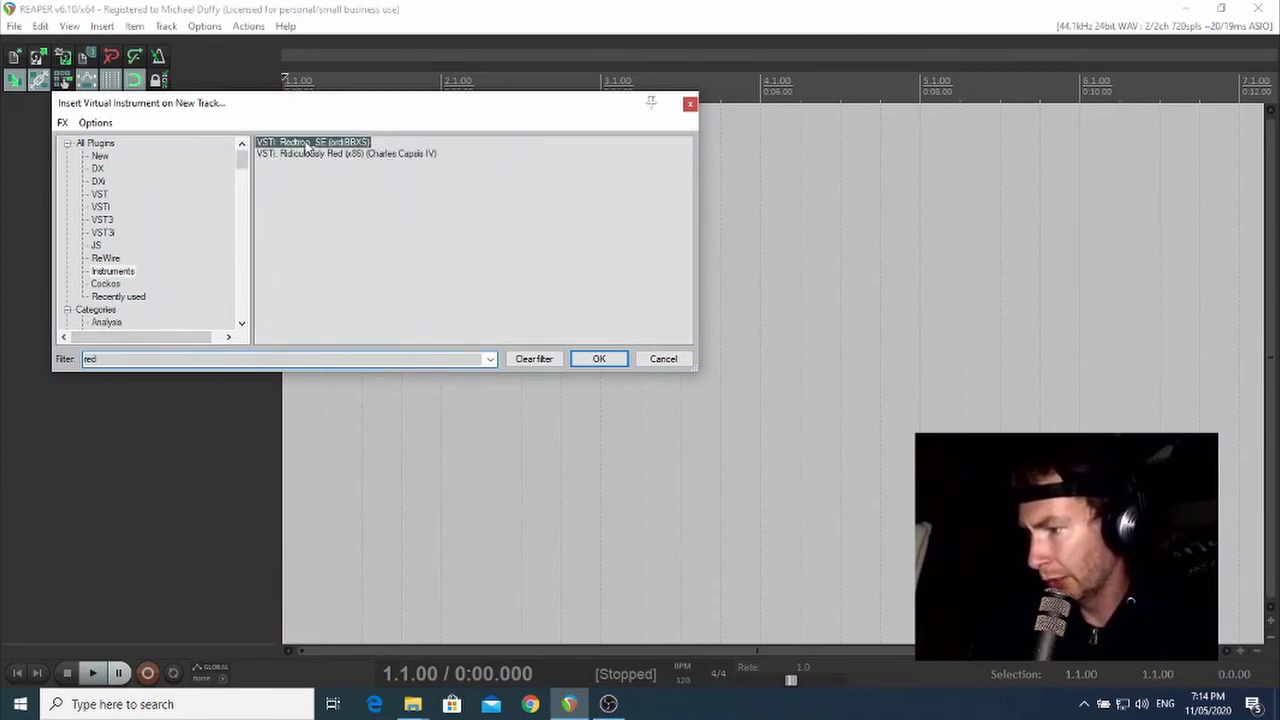
pyautogui.click(609, 364)
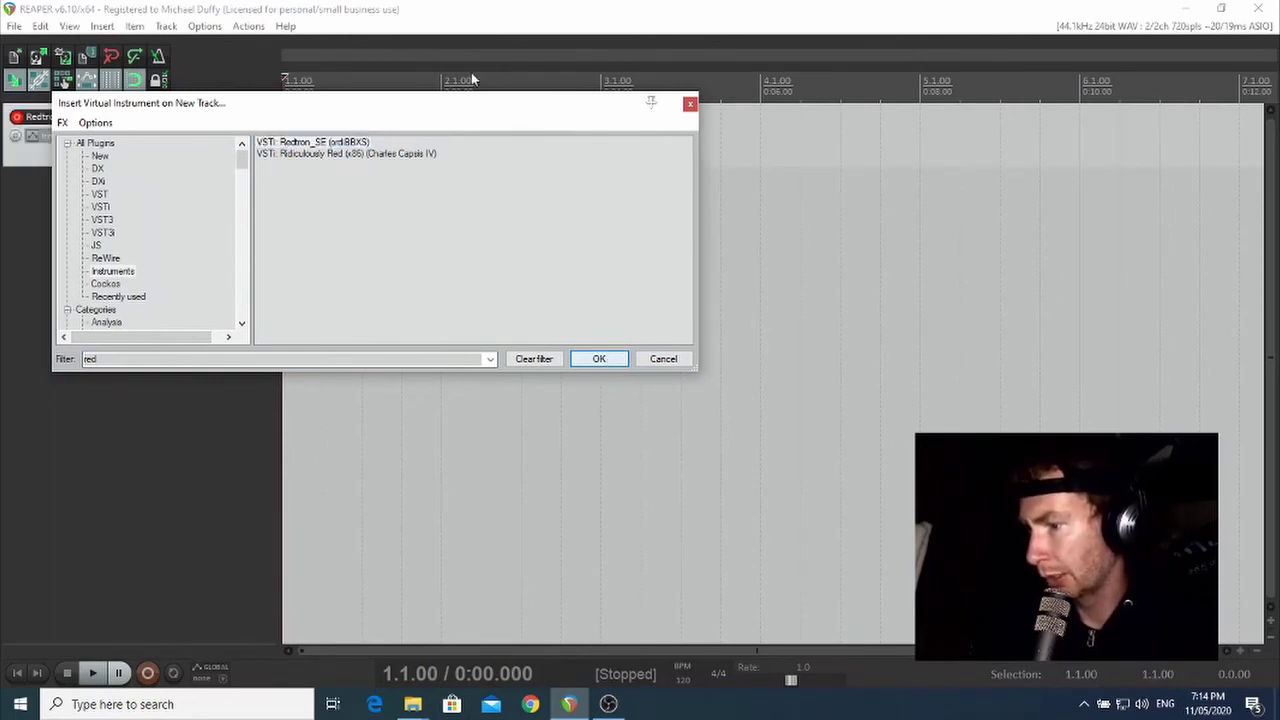
# Step: Switch on the Redtron instrument and arrange its window and the track's FX window so the track controls are uncovered
pyautogui.moveTo(449, 80); pyautogui.dragTo(1034, 99)
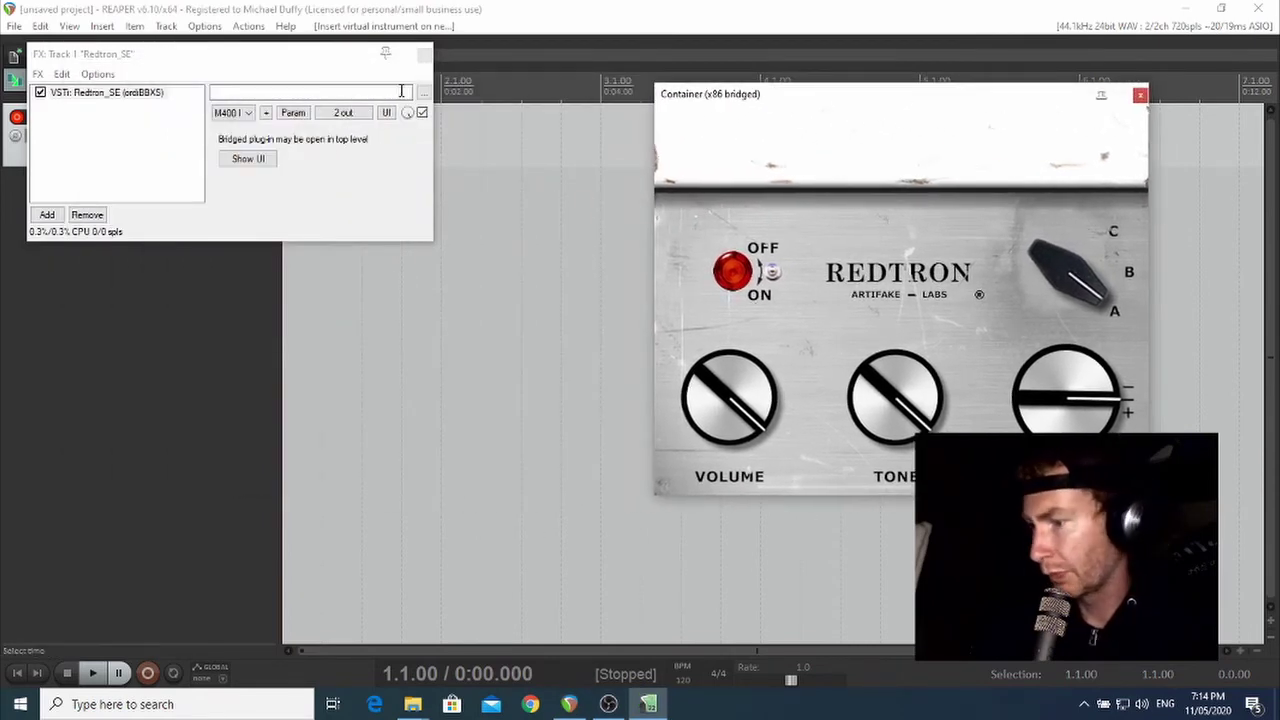
pyautogui.click(735, 270)
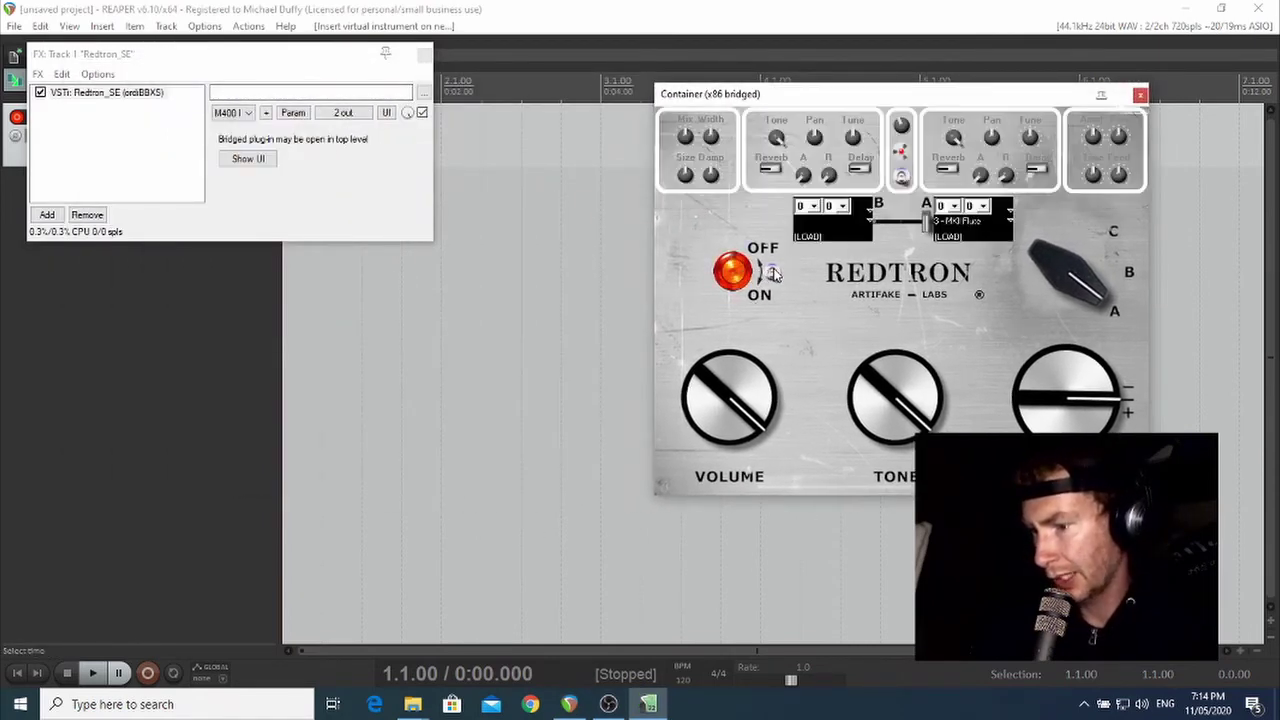
pyautogui.moveTo(322, 62); pyautogui.dragTo(520, 266)
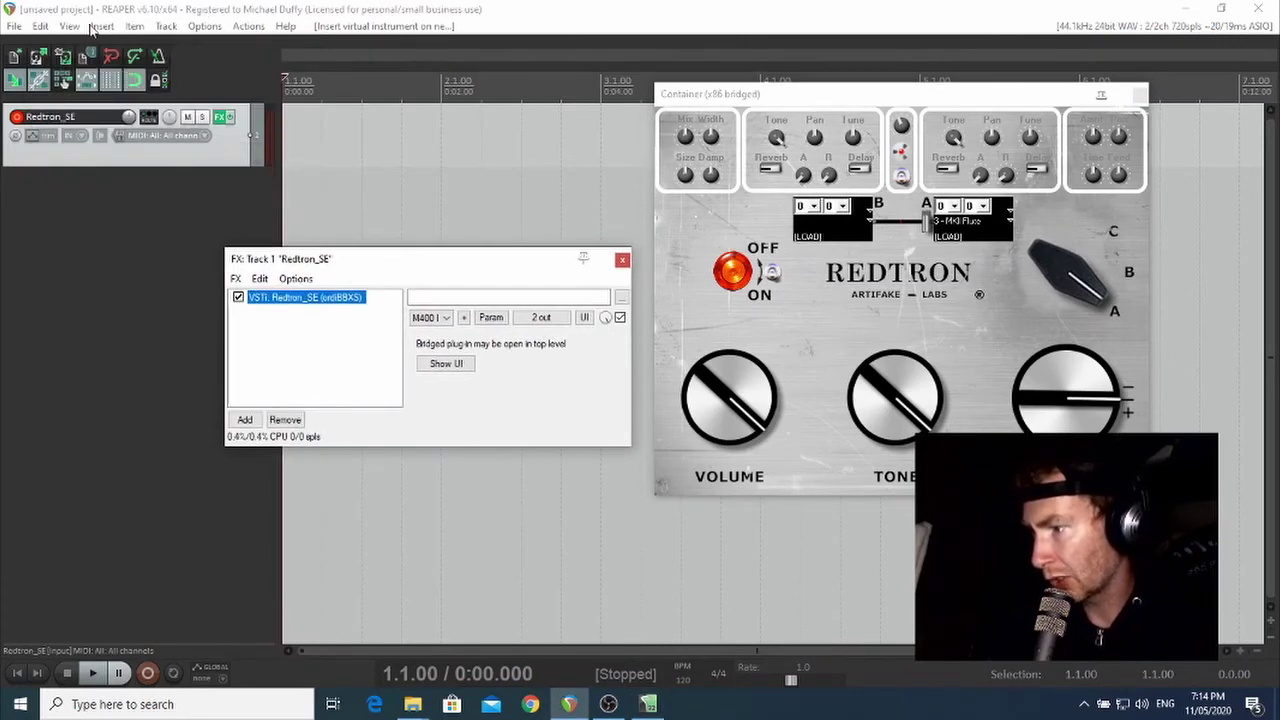
# Step: Show the Virtual MIDI Keyboard and play a few notes around C3 through the Redtron_SE track
pyautogui.click(143, 14)
pyautogui.click(70, 27)
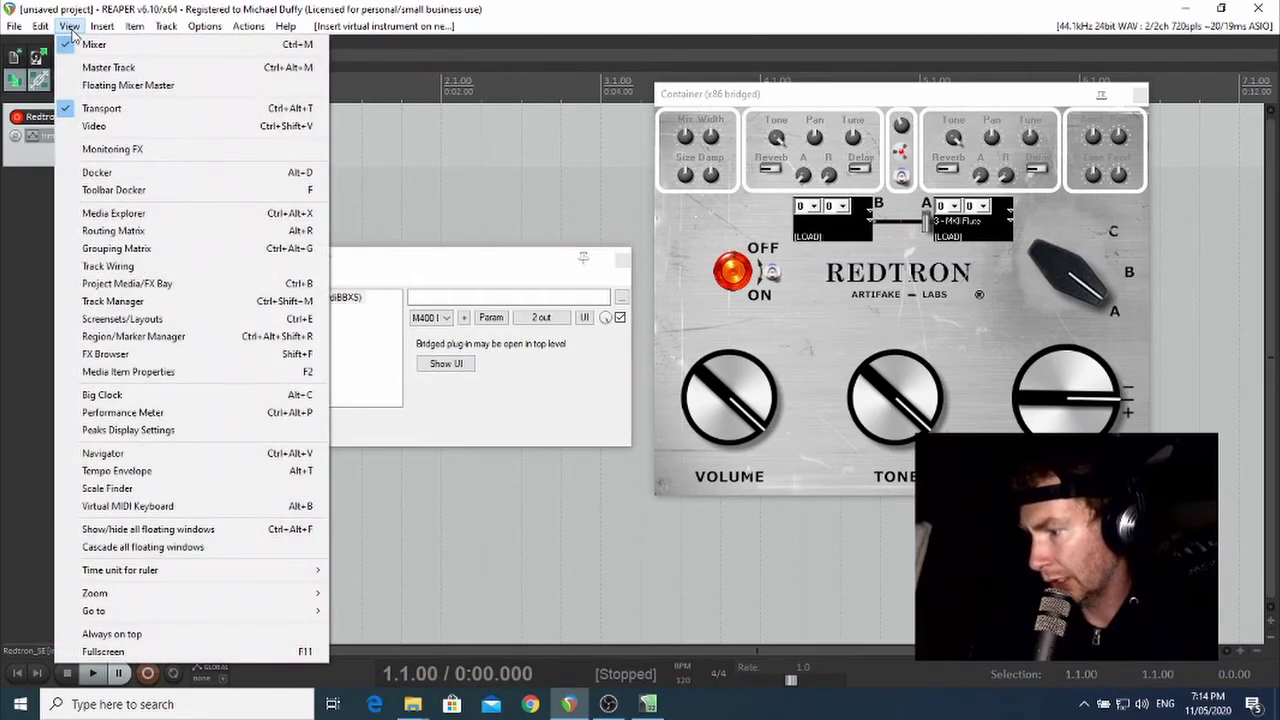
pyautogui.click(132, 507)
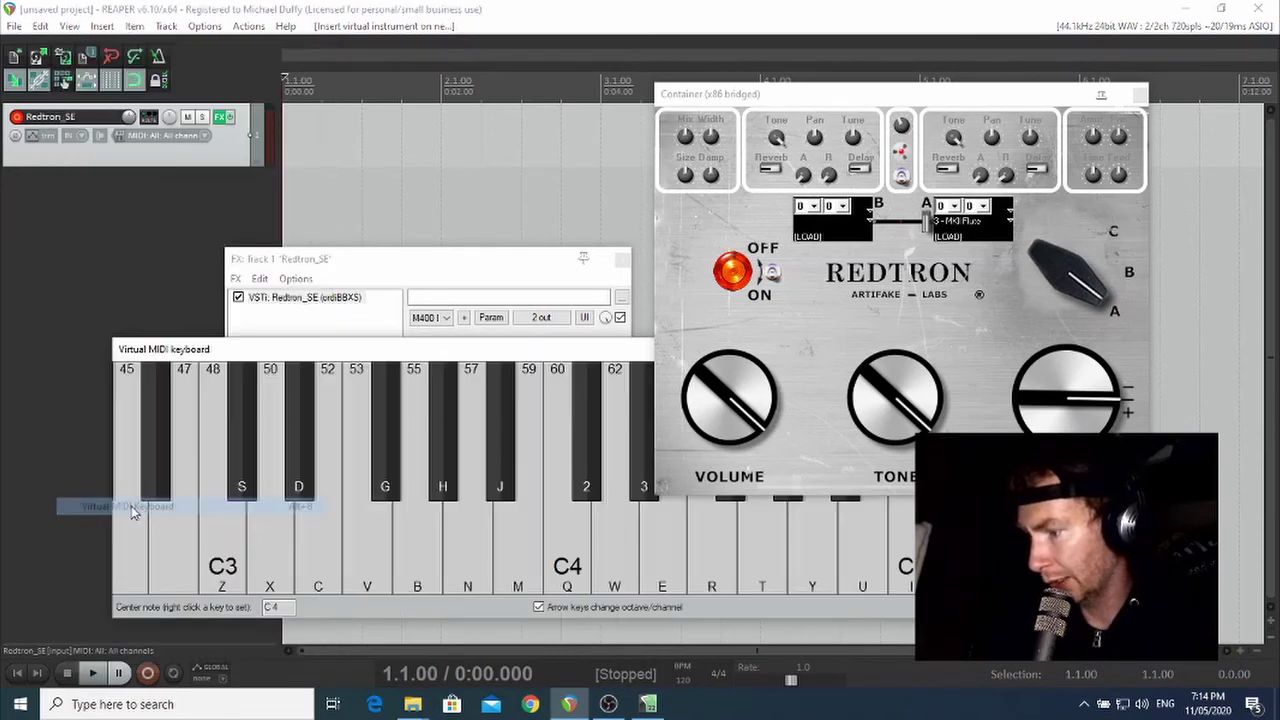
pyautogui.click(233, 560)
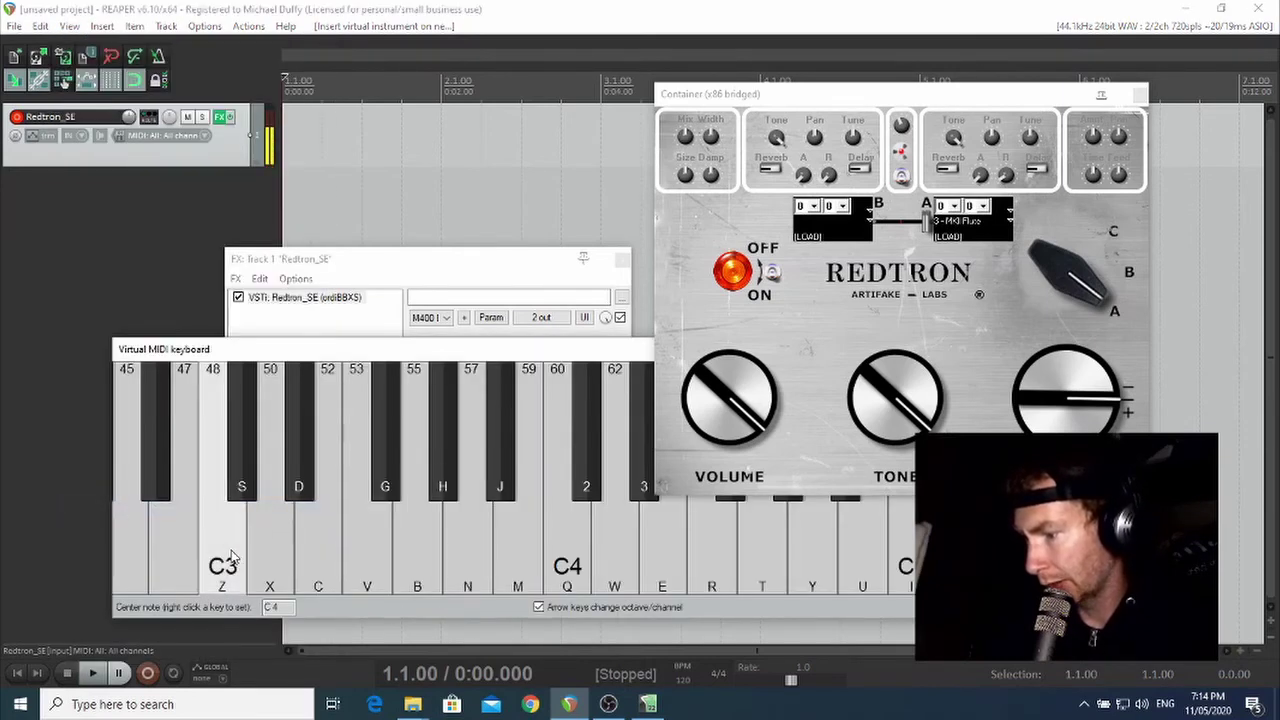
pyautogui.click(272, 557)
pyautogui.click(310, 557)
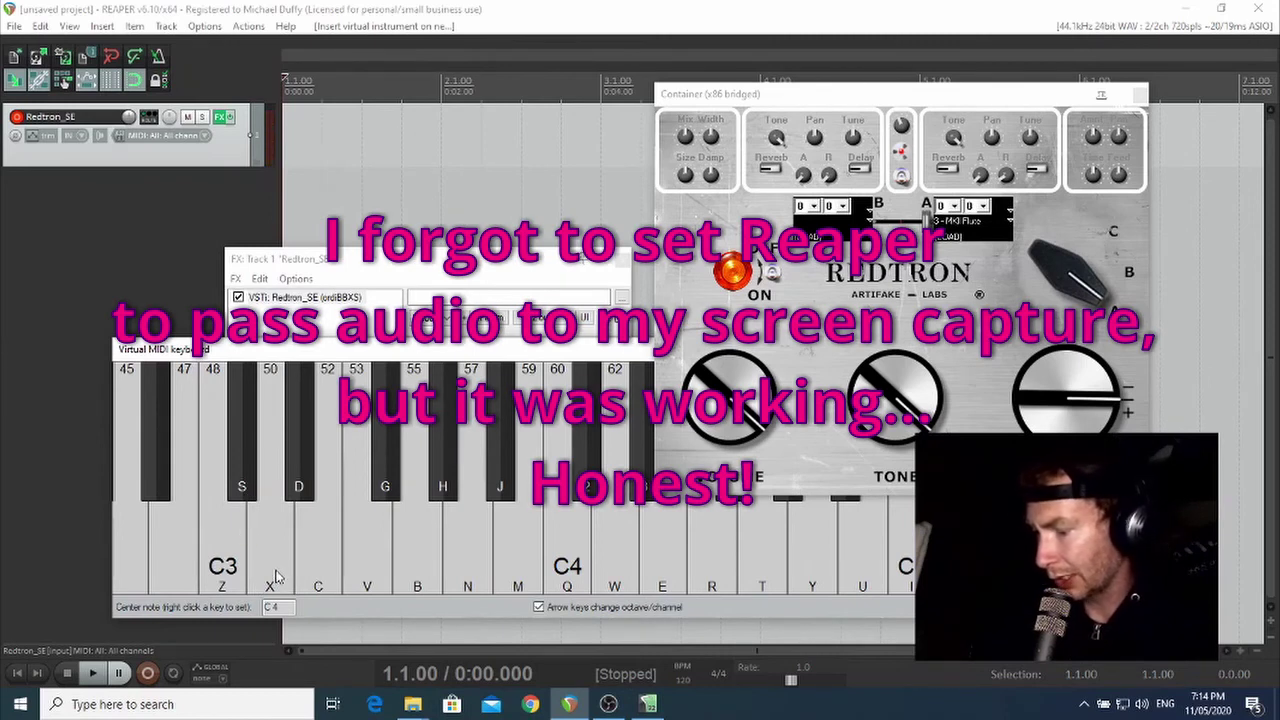
pyautogui.click(274, 565)
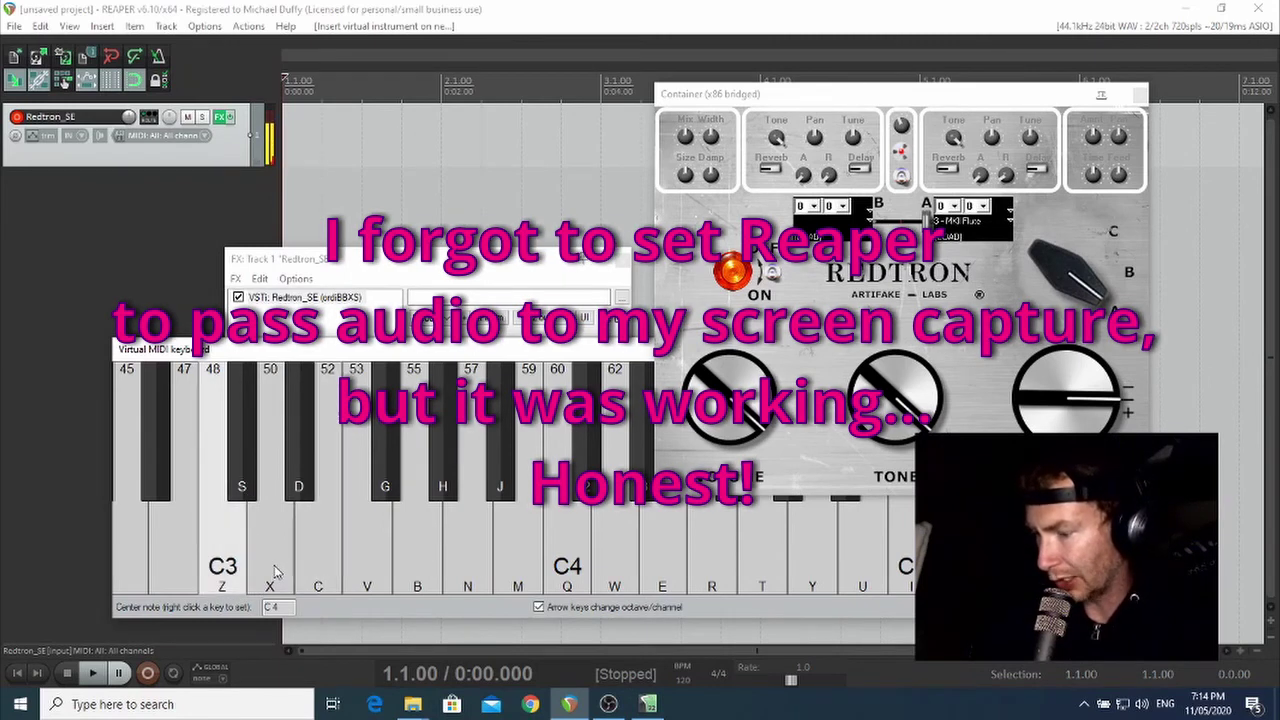
# Step: Reposition the virtual MIDI keyboard window and audition Redtron_SE with a short run of notes above C3
pyautogui.moveTo(311, 355); pyautogui.dragTo(256, 378)
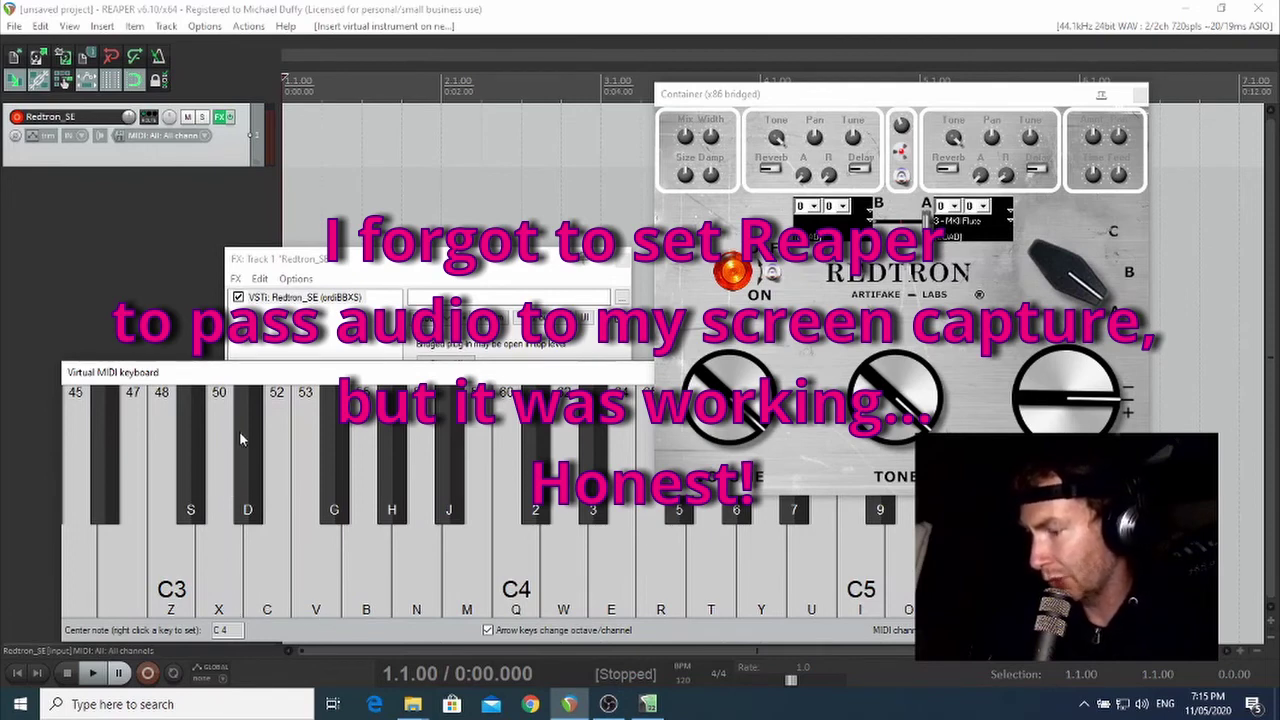
pyautogui.press('c')
pyautogui.press('v')
pyautogui.press('b')
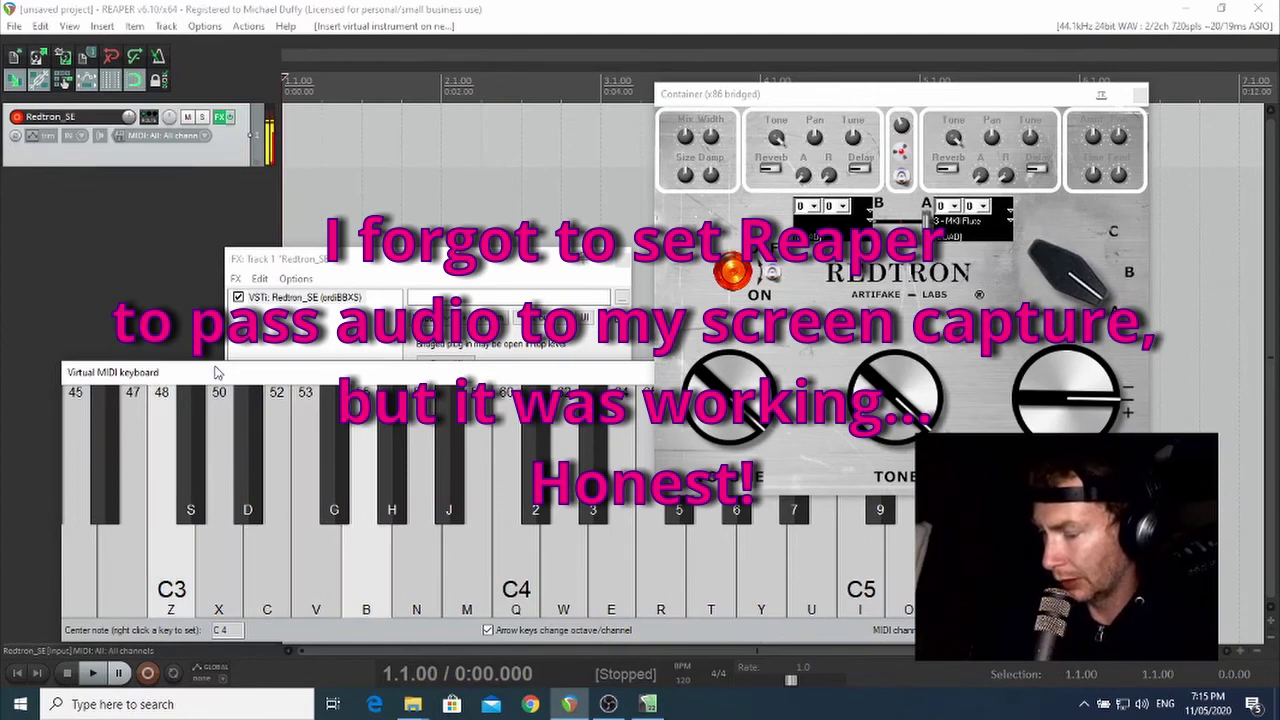
pyautogui.press('v')
pyautogui.press('c')
pyautogui.press('c')
pyautogui.press('s')
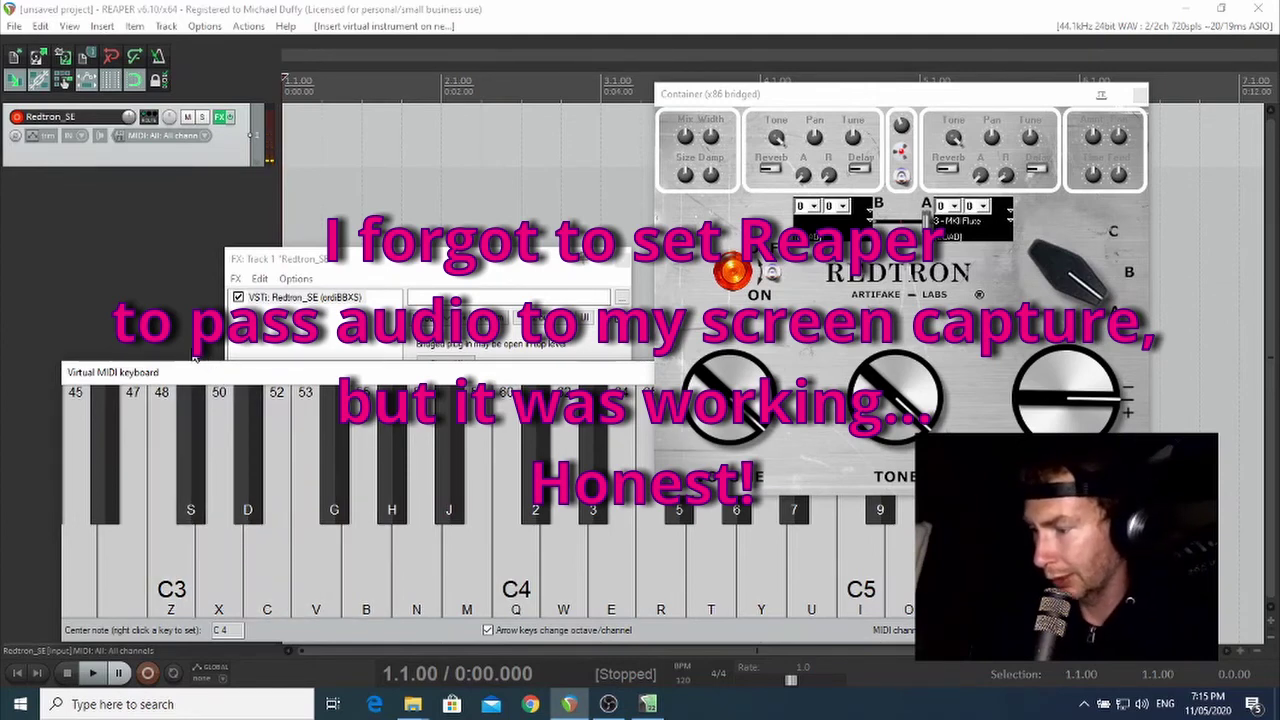
pyautogui.moveTo(224, 378); pyautogui.dragTo(347, 384)
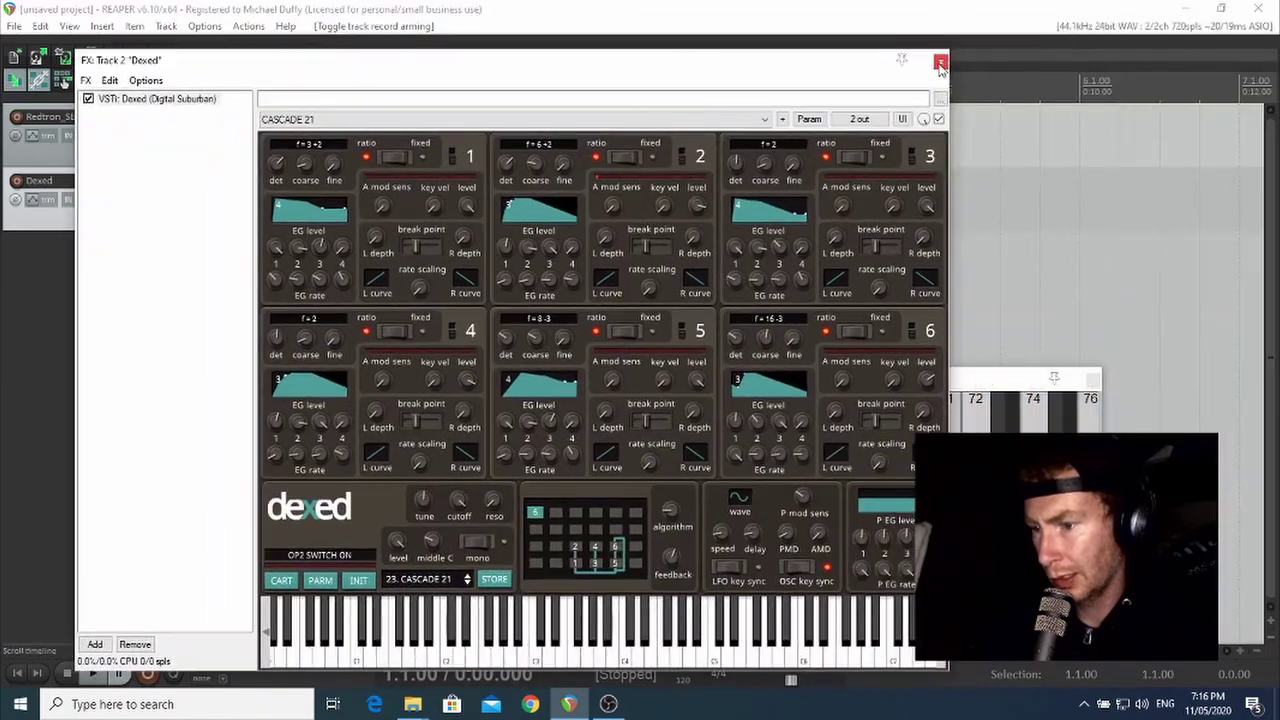
# Step: Close the Dexed FX window and quit REAPER without saving the project
pyautogui.click(940, 62)
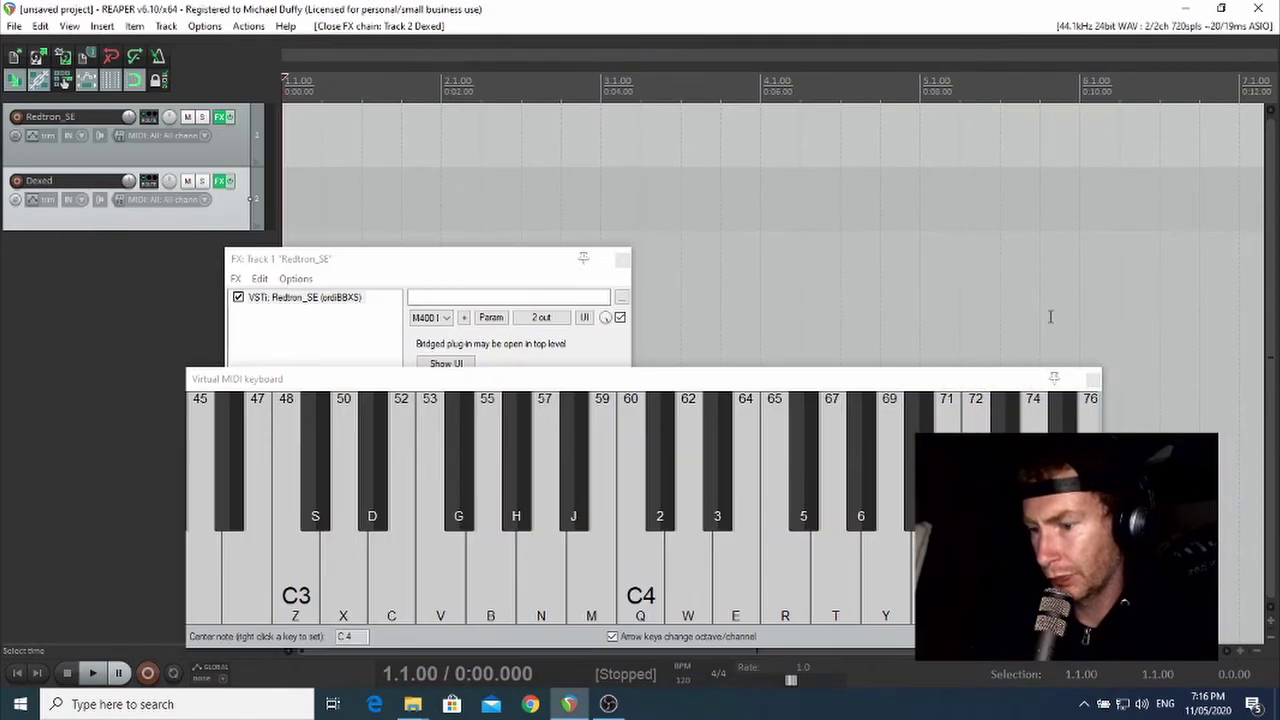
pyautogui.click(1262, 8)
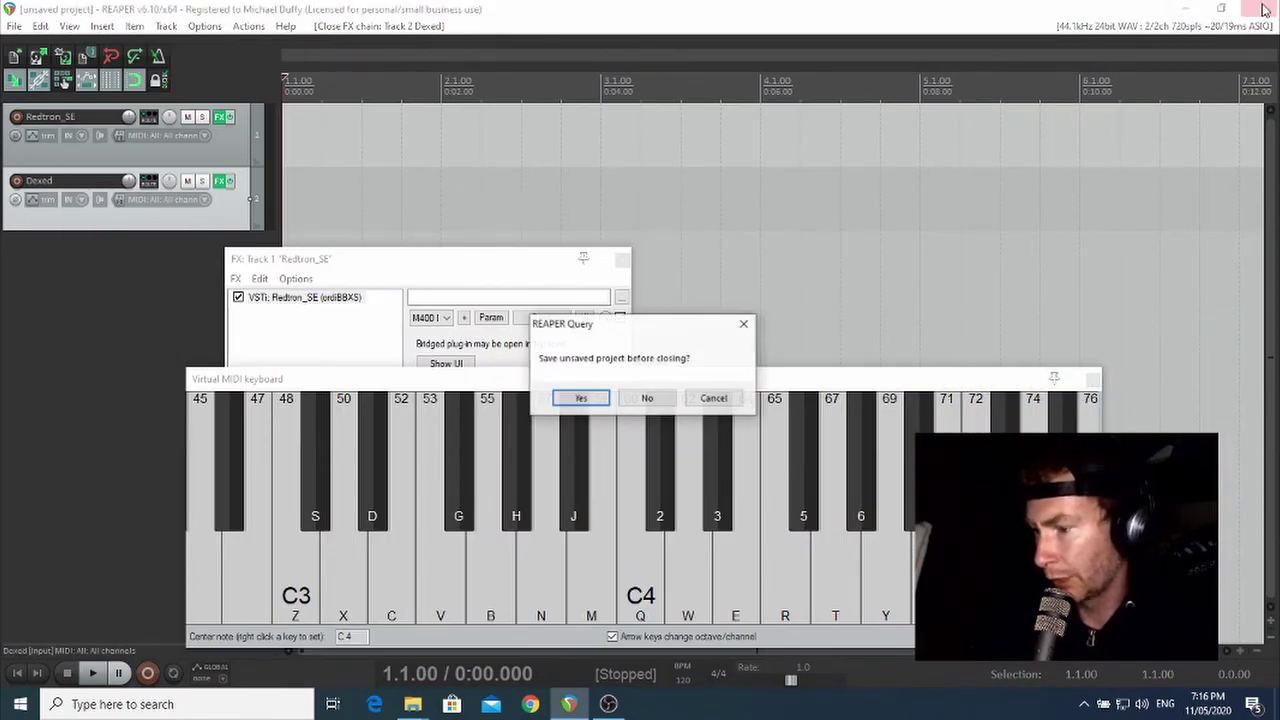
pyautogui.click(646, 398)
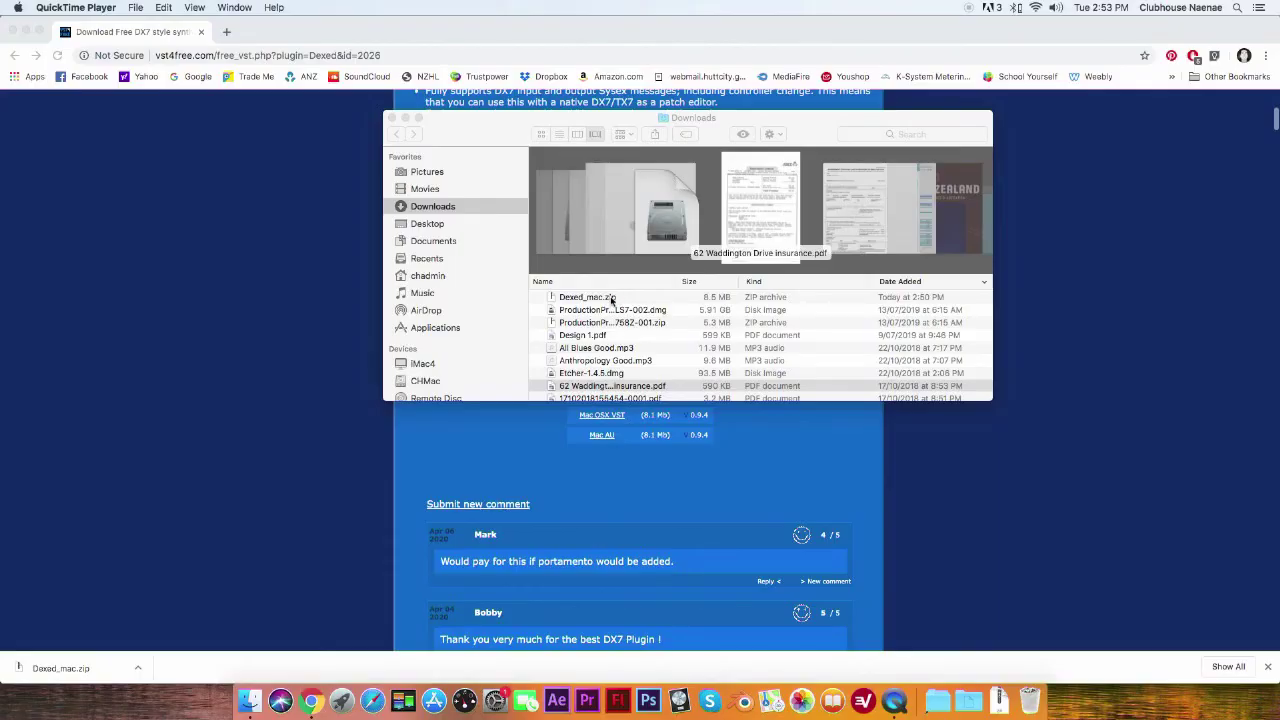
# Step: Extract Dexed_mac.zip in the Mac's Downloads folder and try to open dexed-0.9.4-osx.mpkg, dismissing the alert
pyautogui.doubleClick(612, 298)
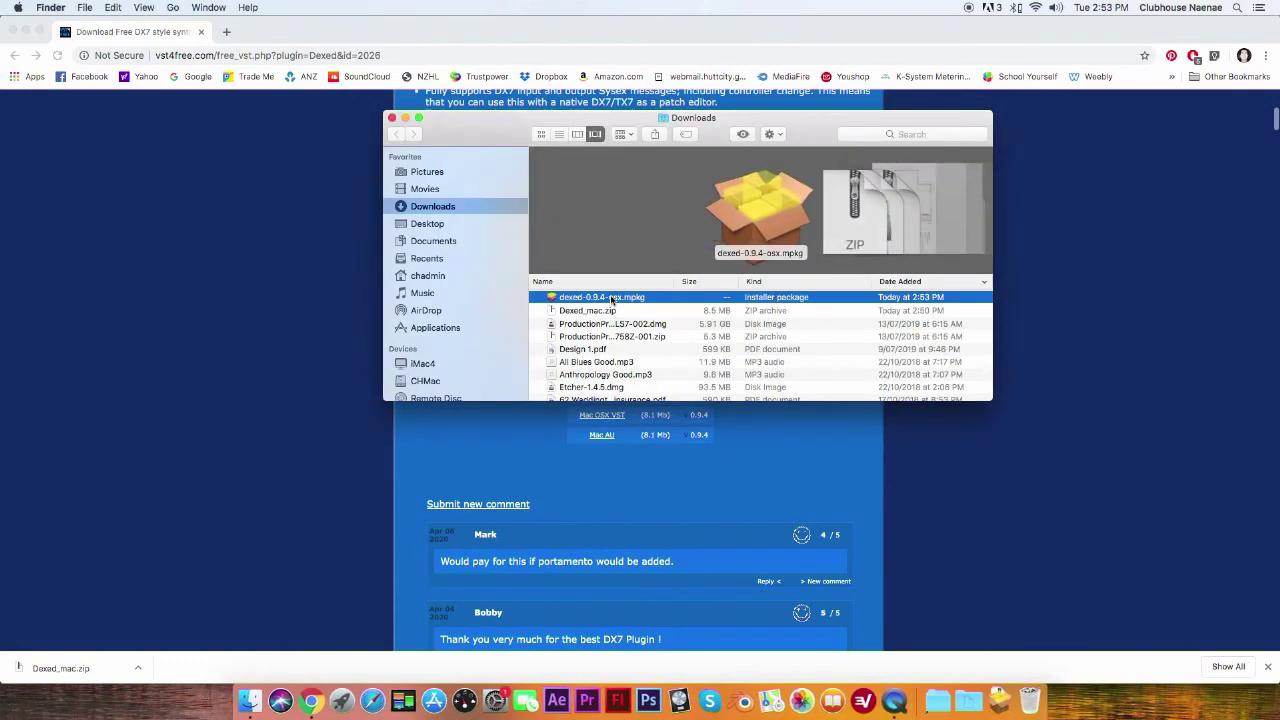
pyautogui.doubleClick(594, 298)
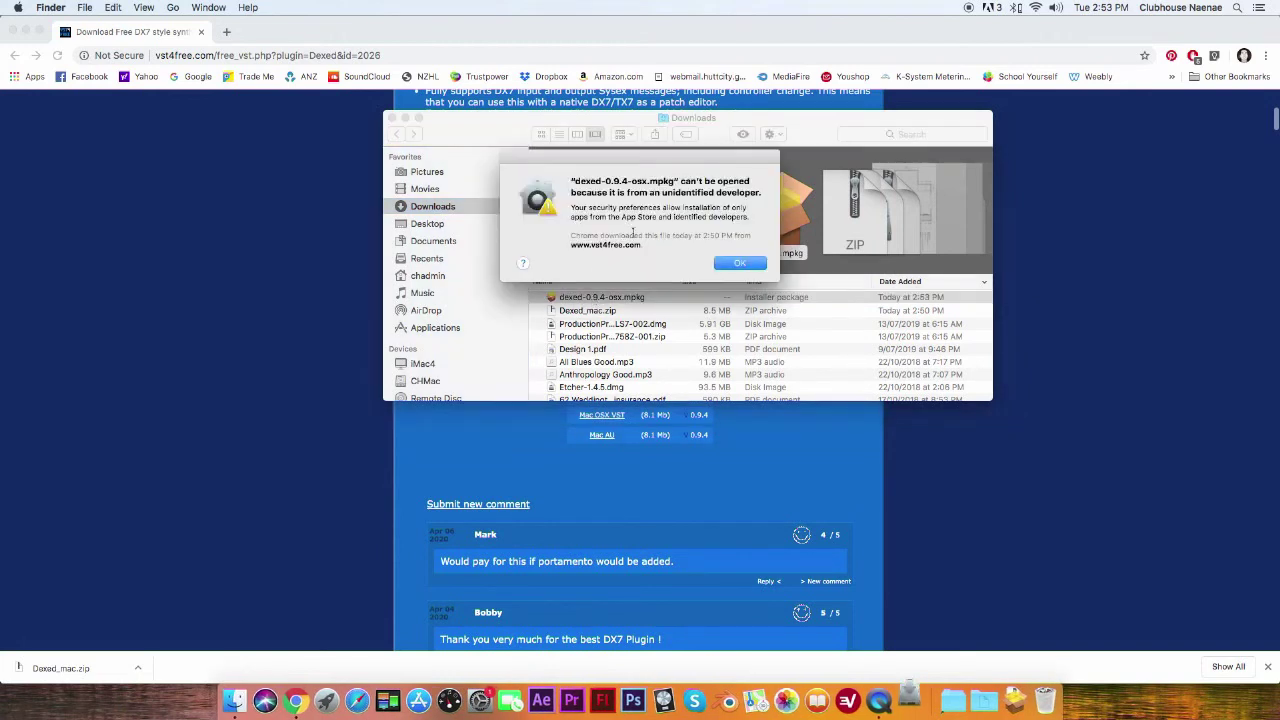
pyautogui.click(752, 265)
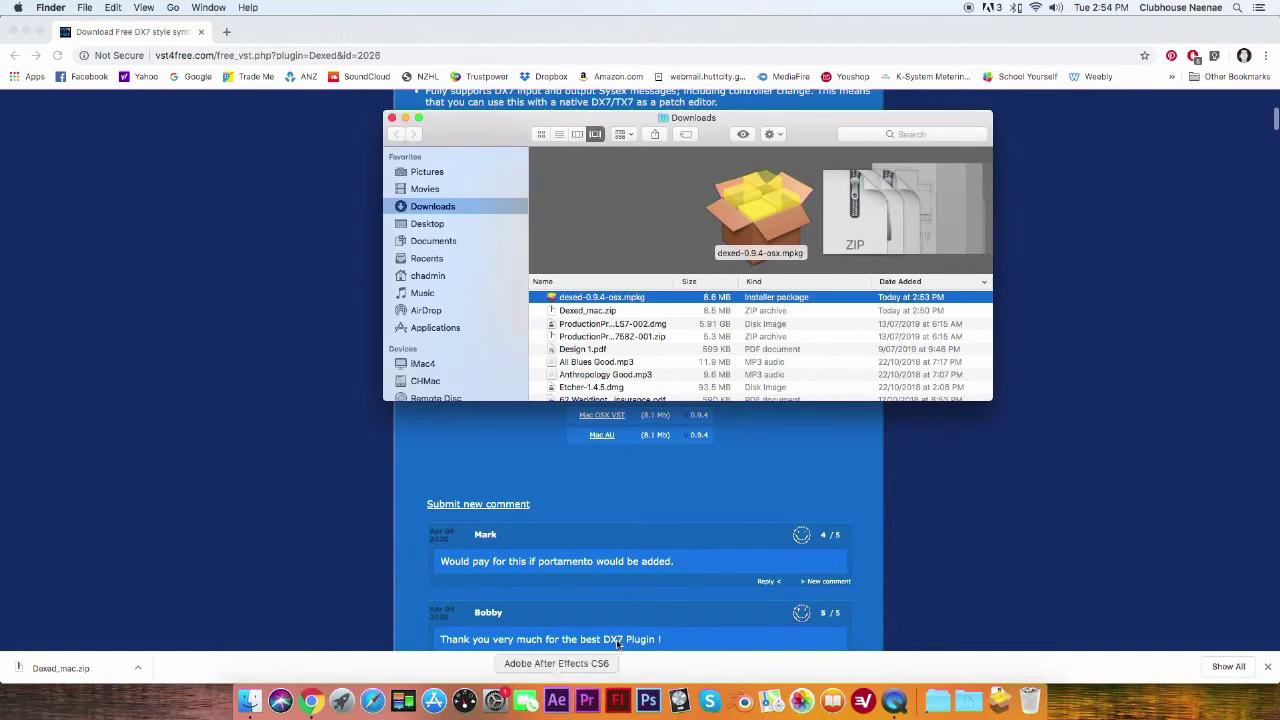
# Step: Switch to System Preferences and allow the blocked dexed-0.9.4-osx.mpkg to open anyway under Security & Privacy
pyautogui.click(495, 700)
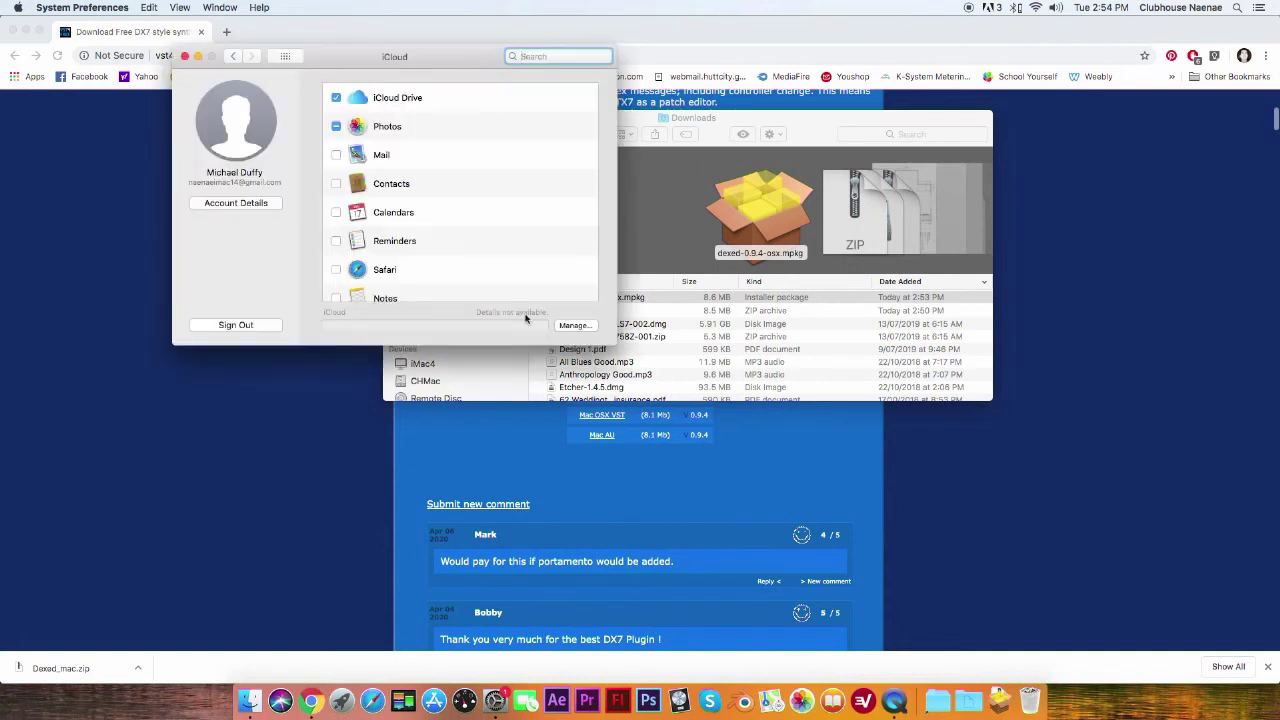
pyautogui.click(230, 56)
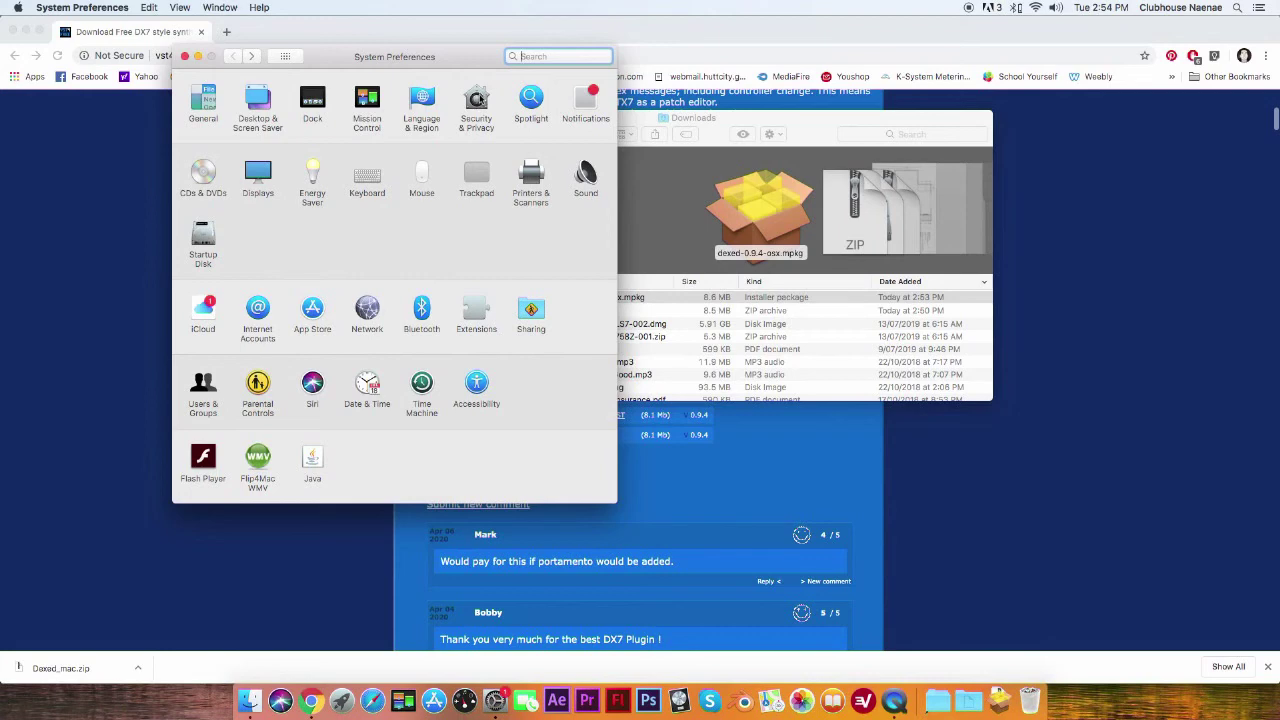
pyautogui.click(477, 100)
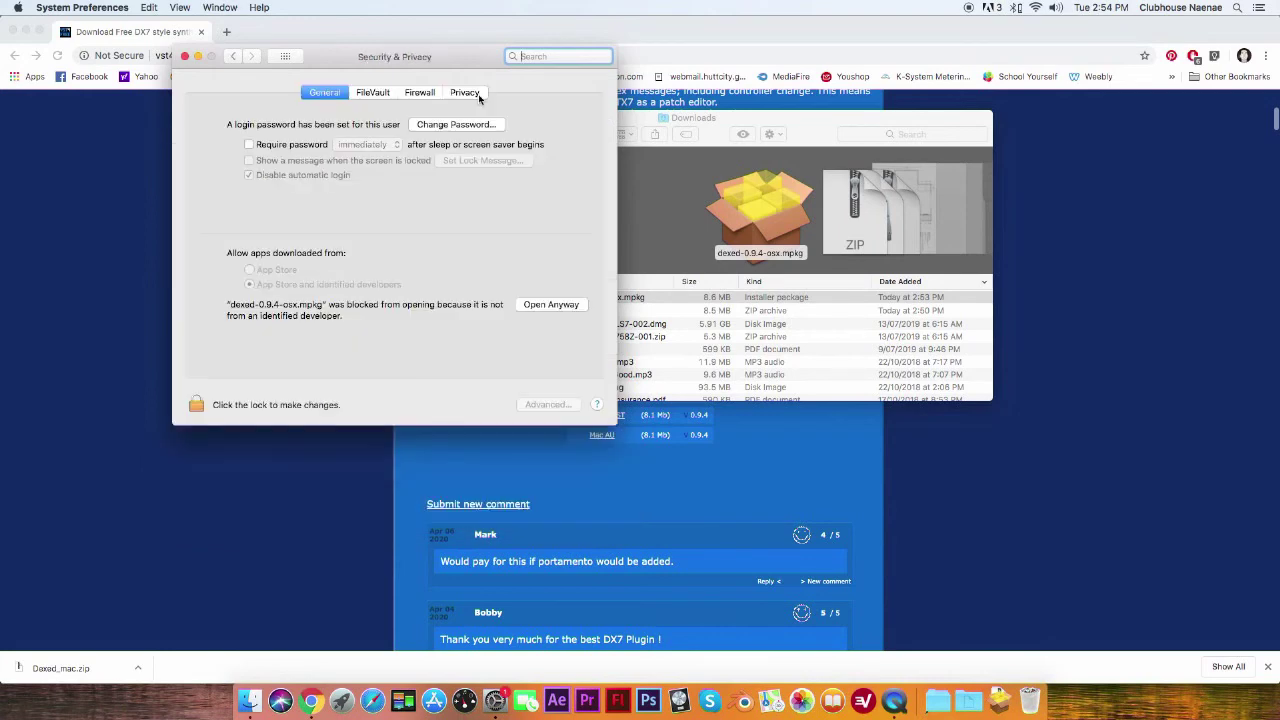
pyautogui.click(541, 306)
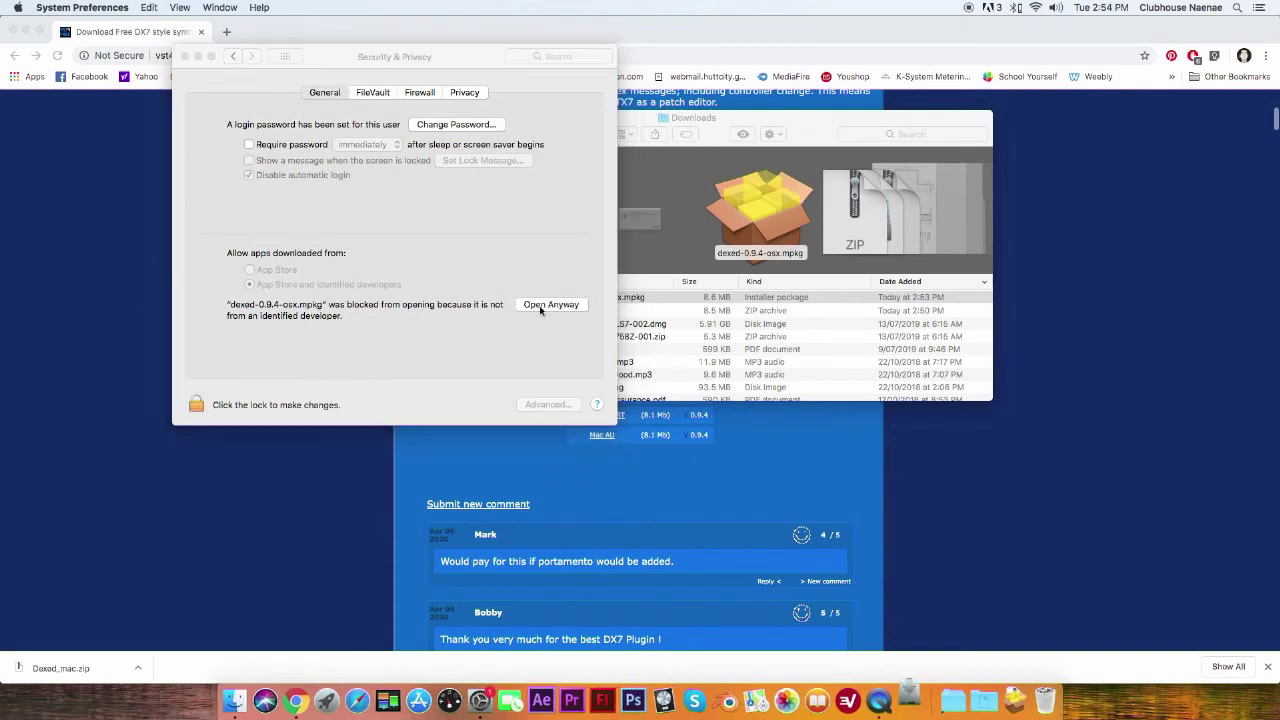
pyautogui.click(666, 272)
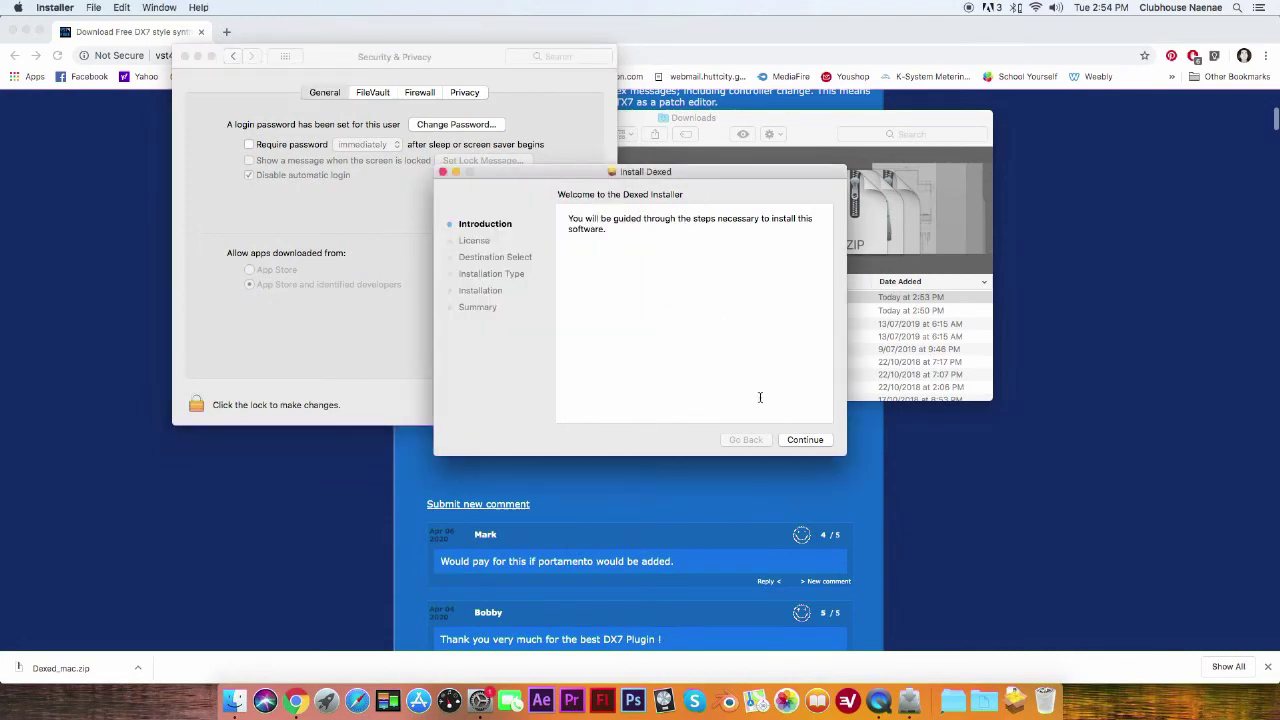
# Step: Agree to the Dexed licence and proceed with disk CHMac and the Standalone, VST and AU packages selected
pyautogui.click(804, 440)
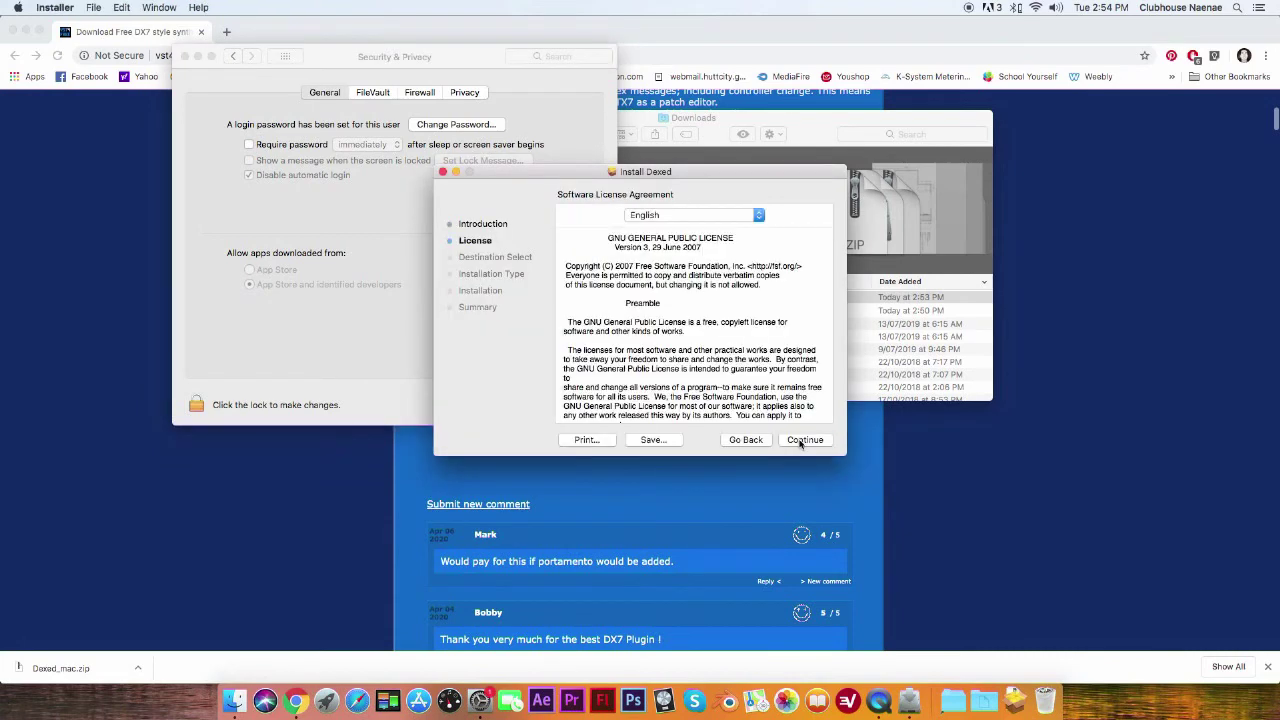
pyautogui.click(802, 441)
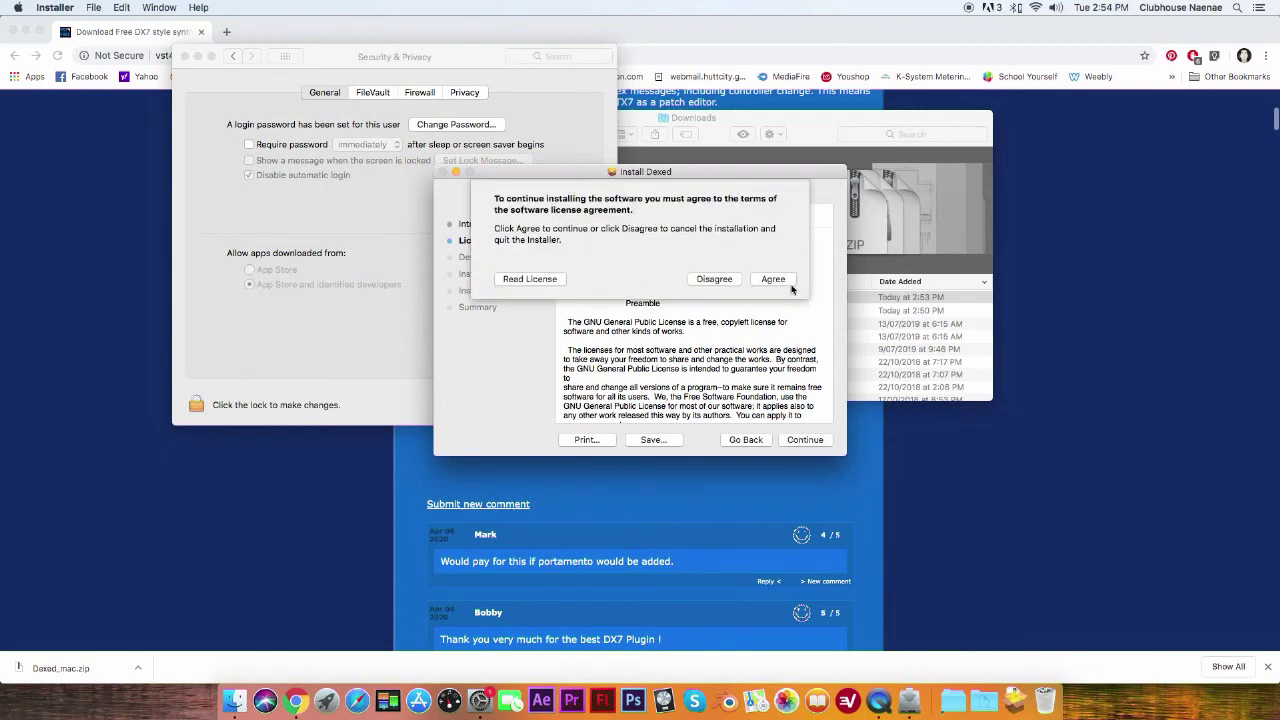
pyautogui.click(787, 284)
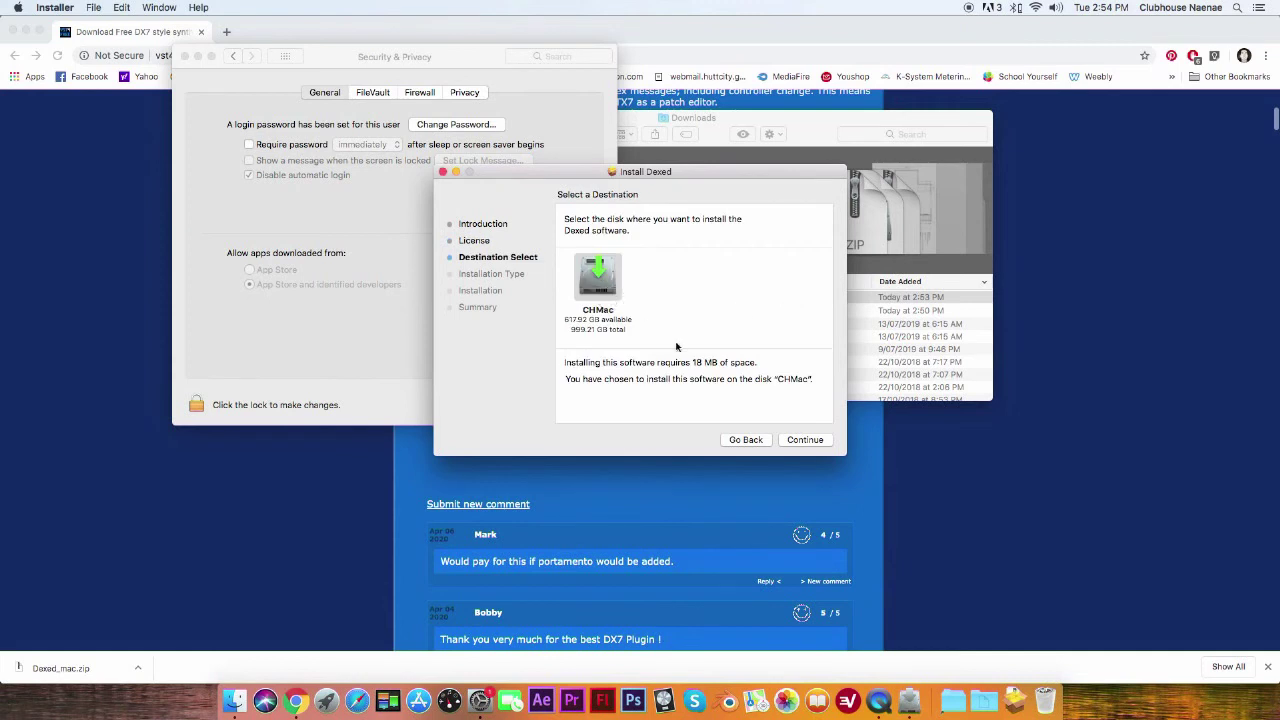
pyautogui.click(793, 441)
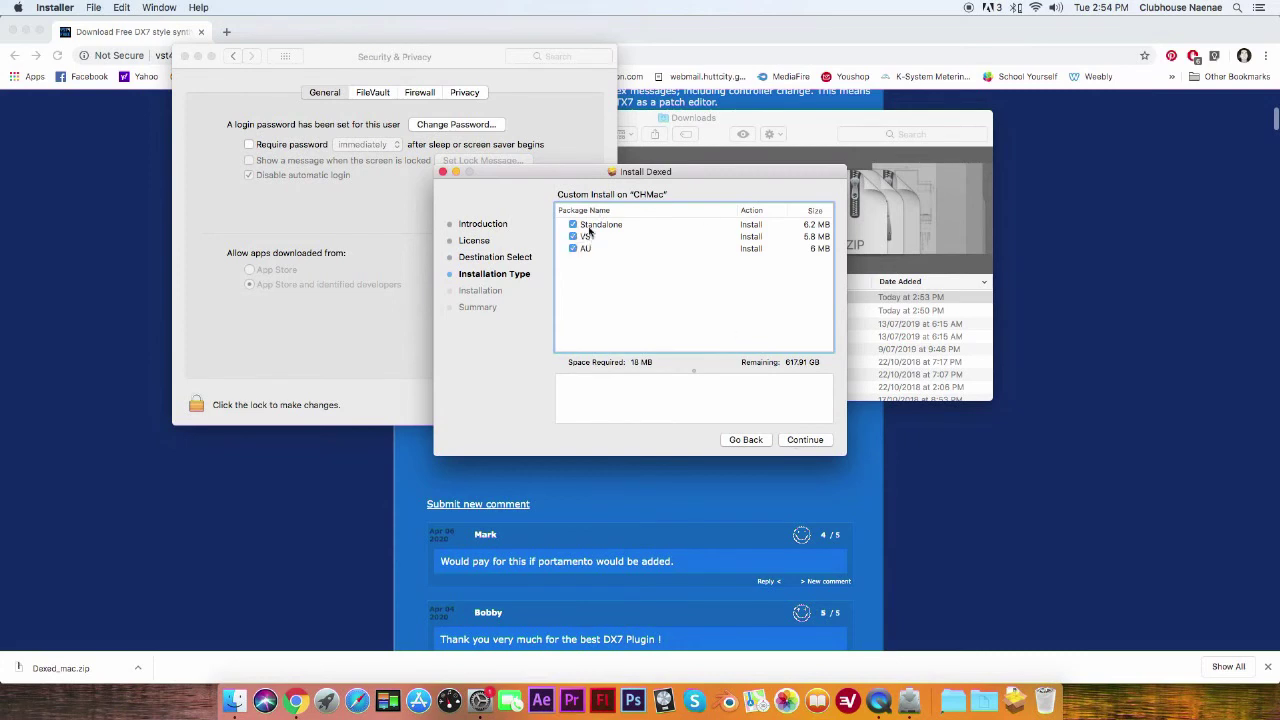
pyautogui.click(802, 440)
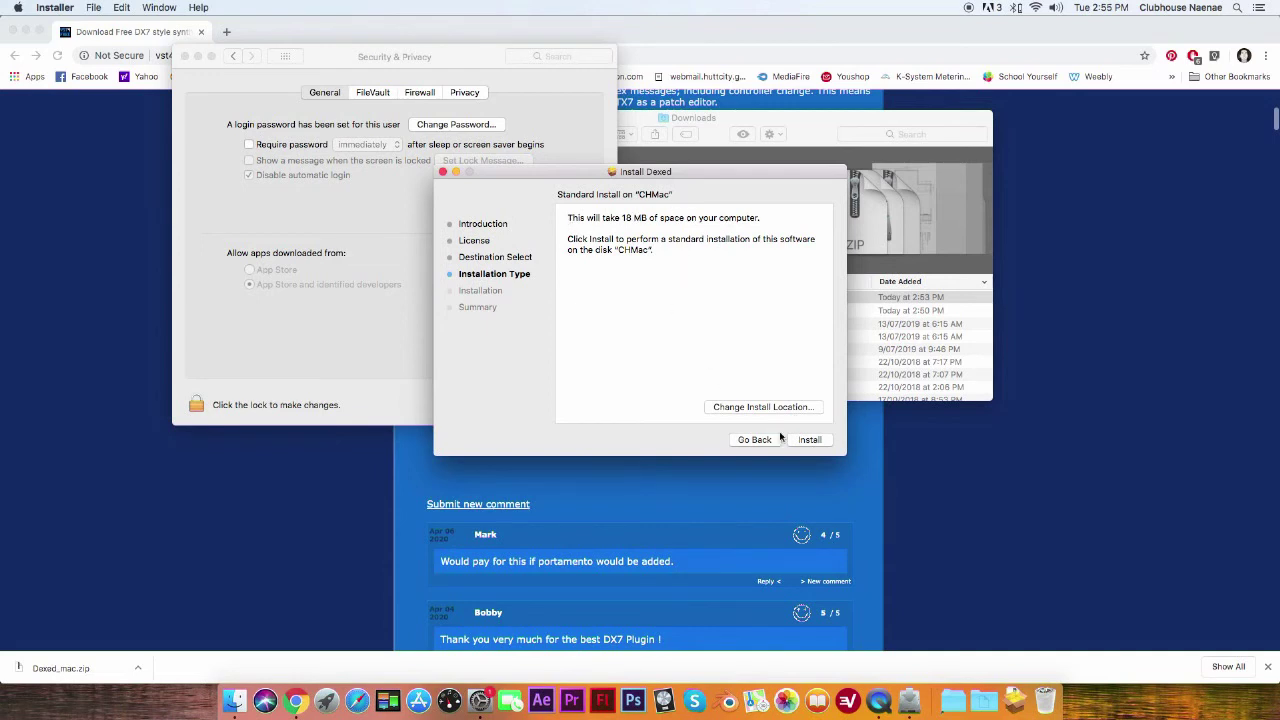
# Step: Start the Dexed installation and authorize it by entering the account password
pyautogui.click(810, 441)
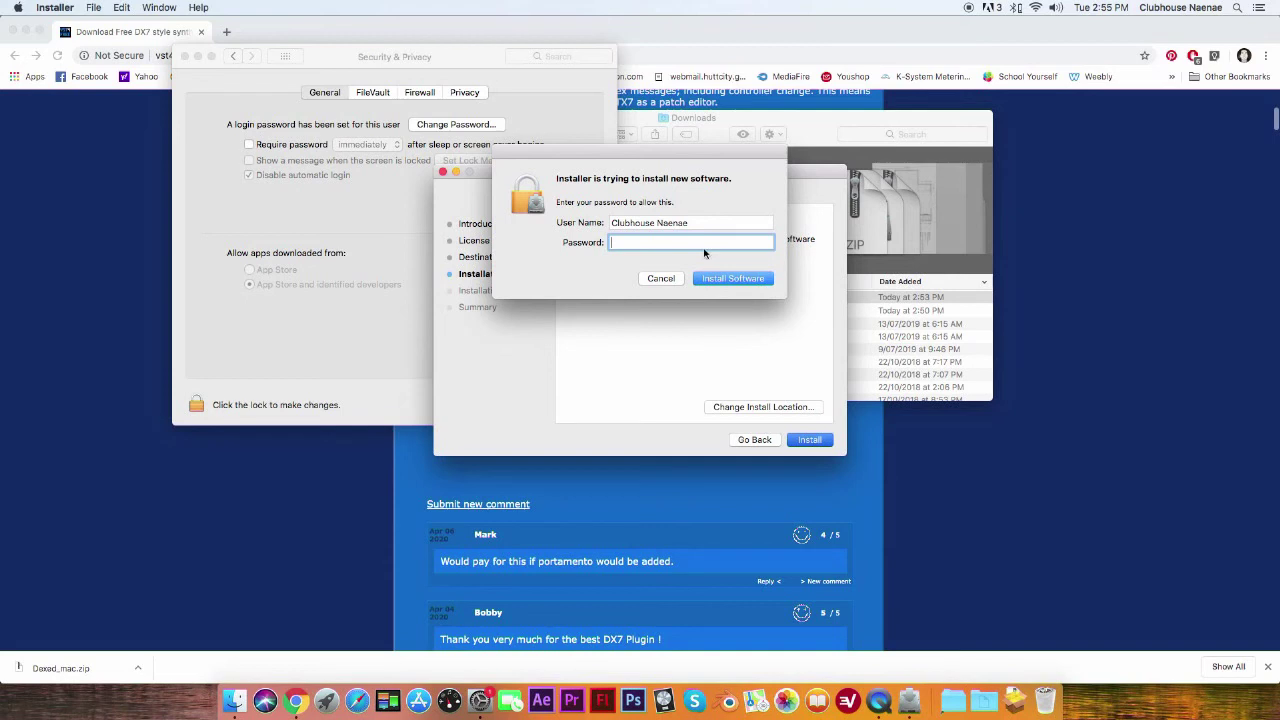
pyautogui.write('••••')
pyautogui.click(714, 282)
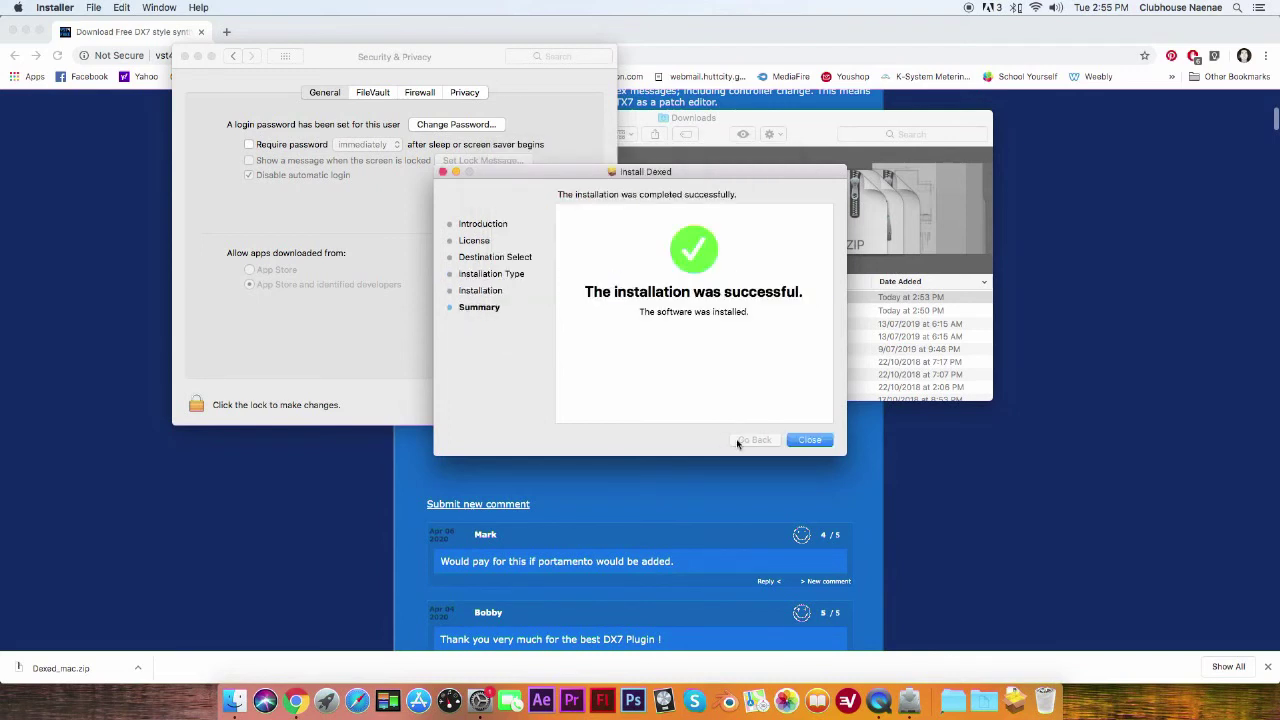
# Step: Close the Dexed installer
pyautogui.click(800, 441)
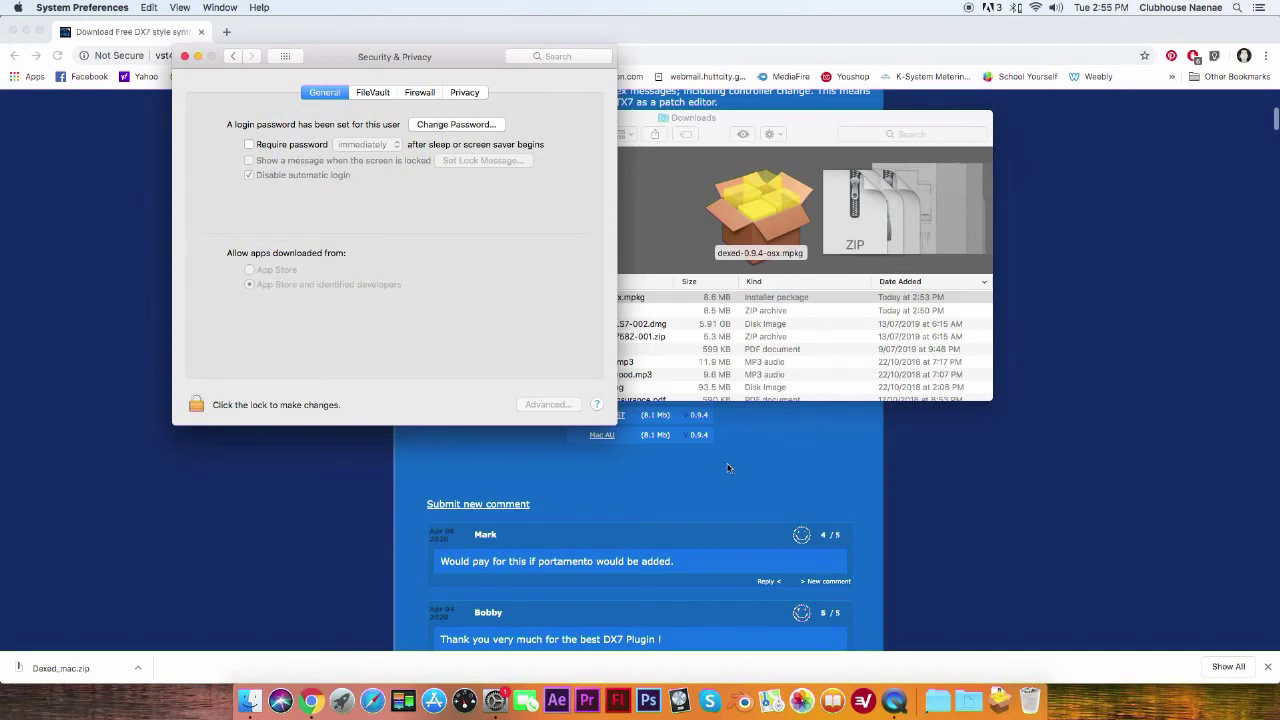
pyautogui.click(897, 704)
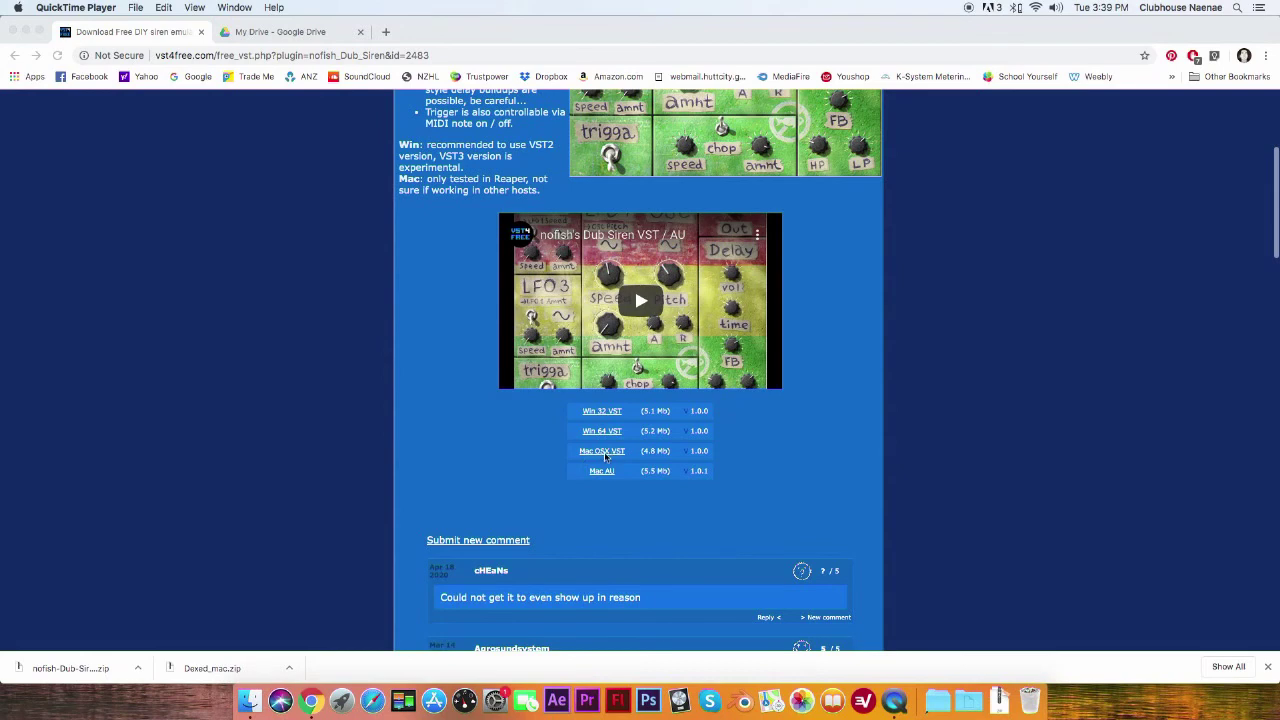
# Step: Show the downloaded nofish-Dub-Siren_MacVST.zip in Finder, extract it and open the extracted folder
pyautogui.click(138, 668)
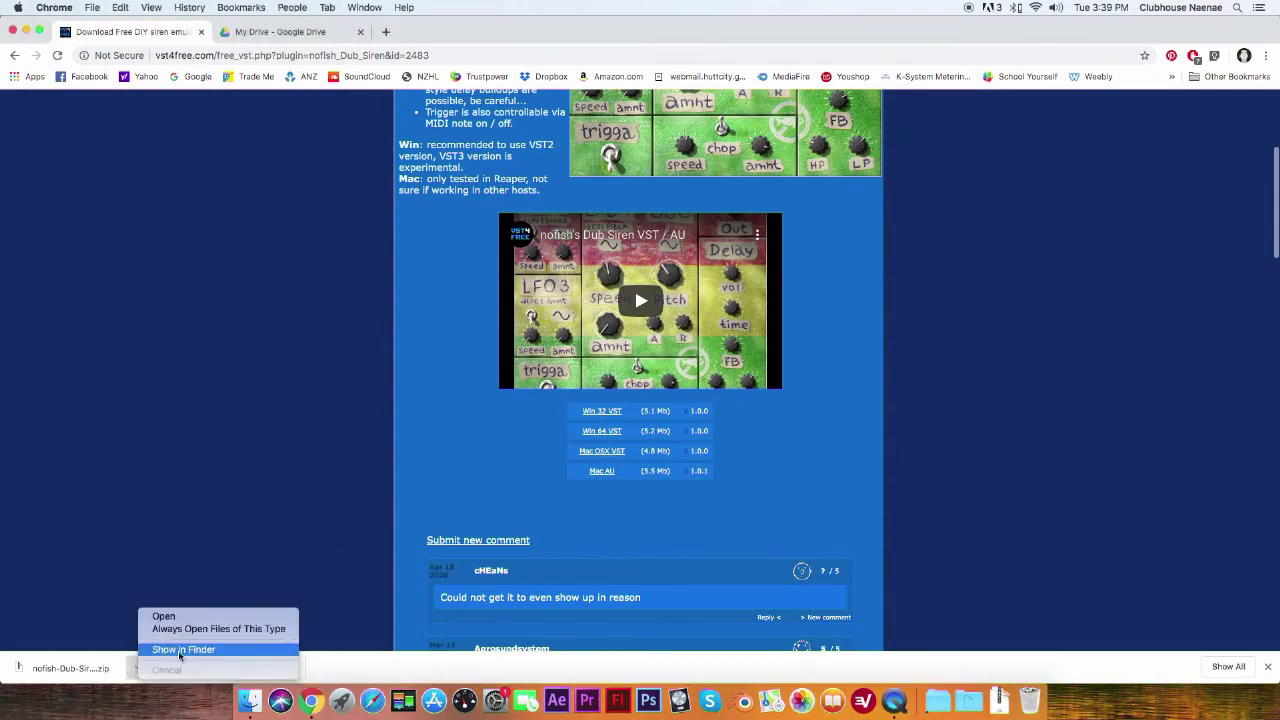
pyautogui.click(181, 650)
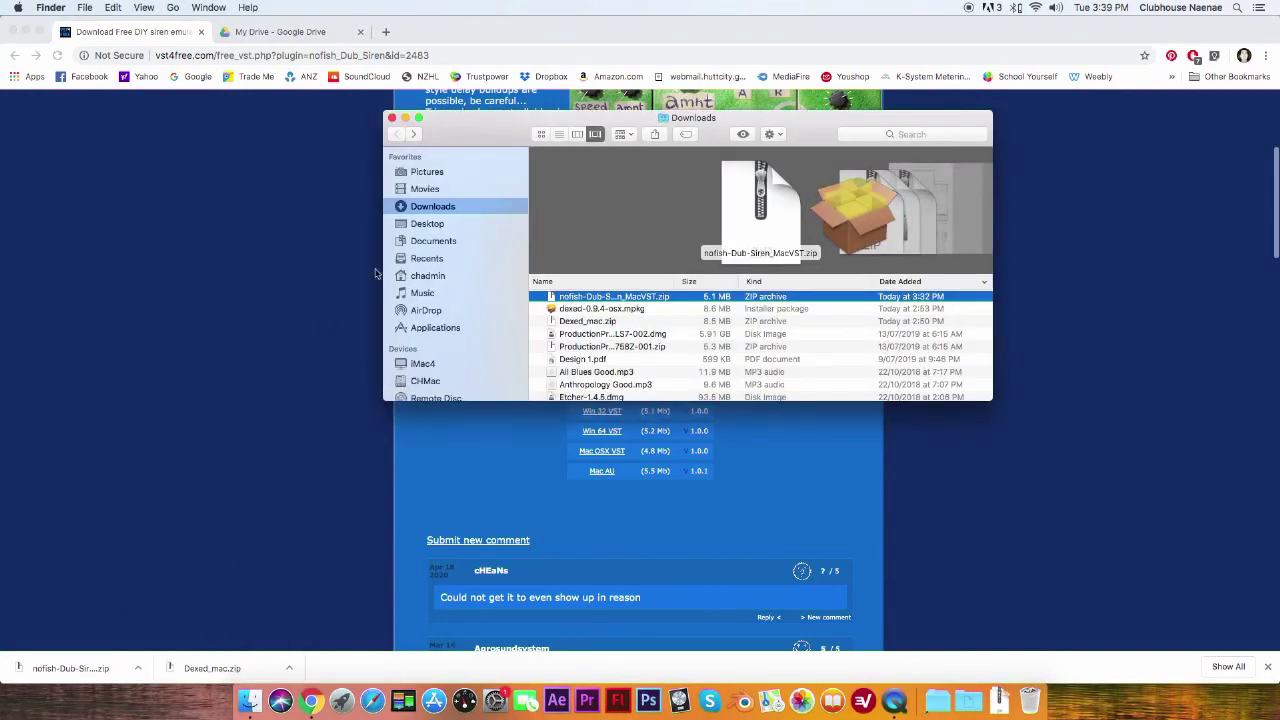
pyautogui.click(621, 296)
pyautogui.doubleClick(623, 297)
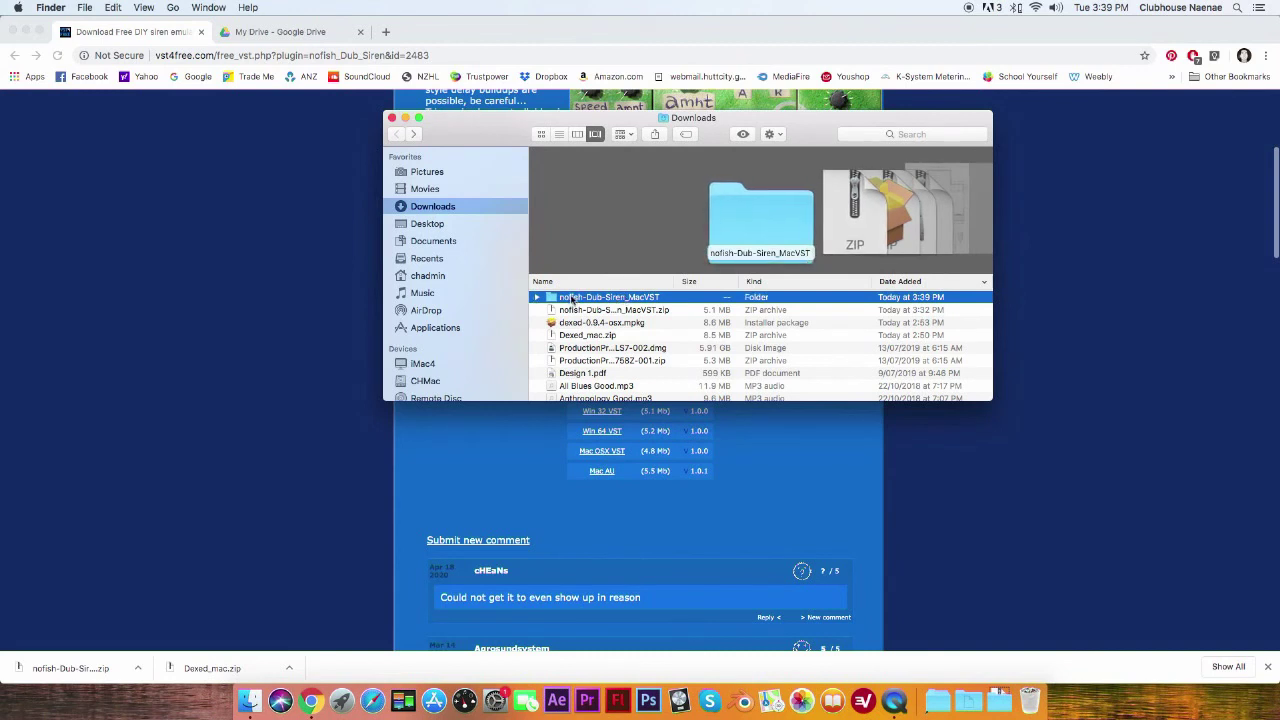
pyautogui.doubleClick(557, 298)
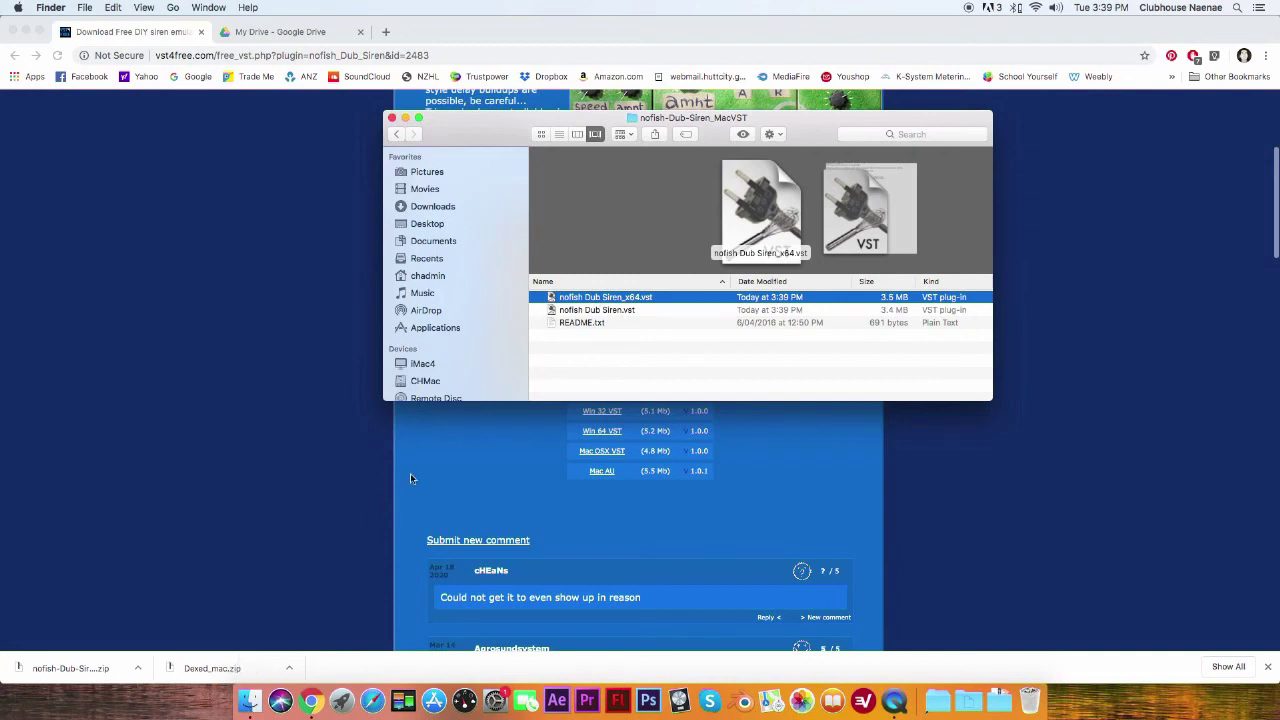
# Step: Copy both plug-in files, nofish Dub Siren_x64.vst and nofish Dub Siren.vst, from the extracted folder
pyautogui.keyDown('shift'); pyautogui.click(585, 310); pyautogui.keyUp('shift')
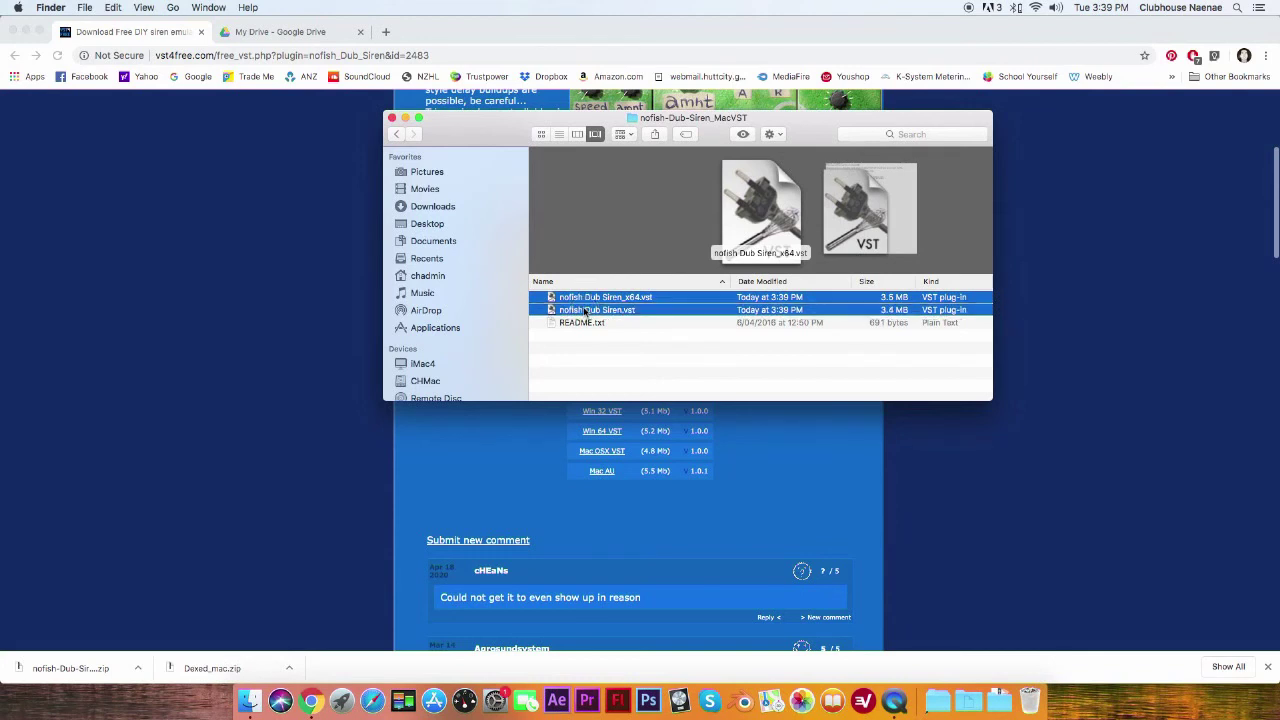
pyautogui.rightClick(585, 310)
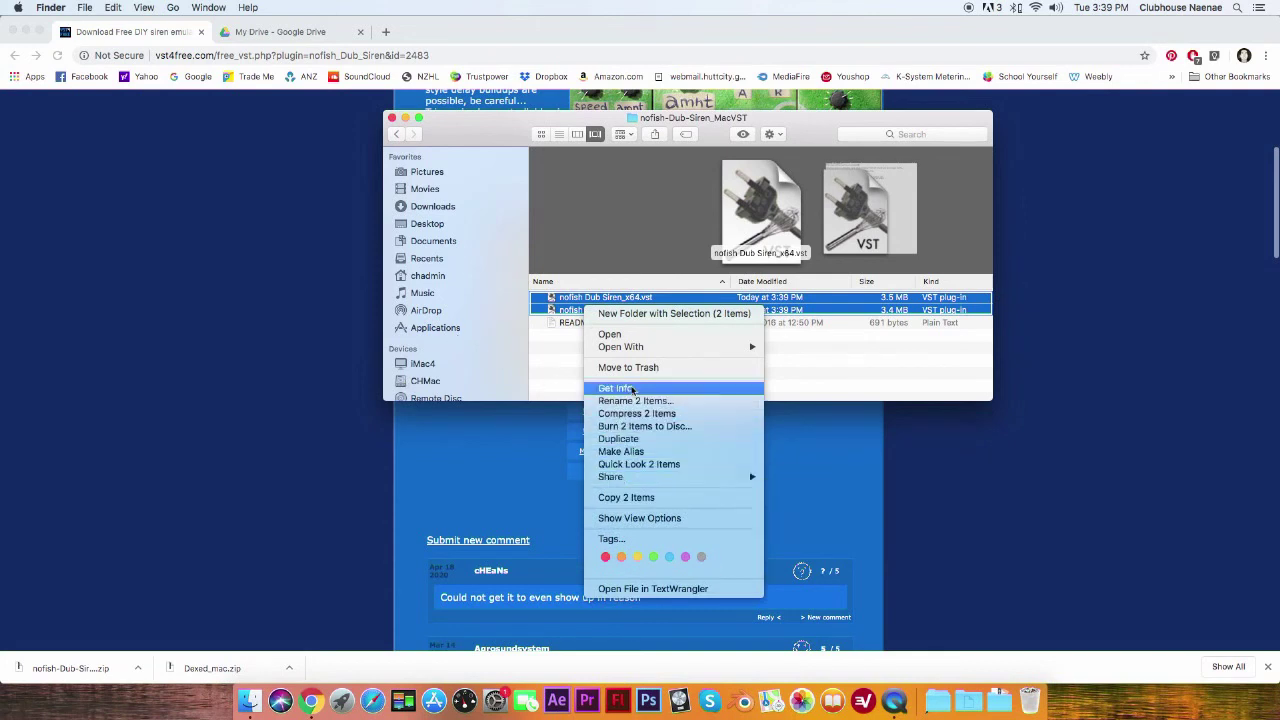
pyautogui.click(651, 497)
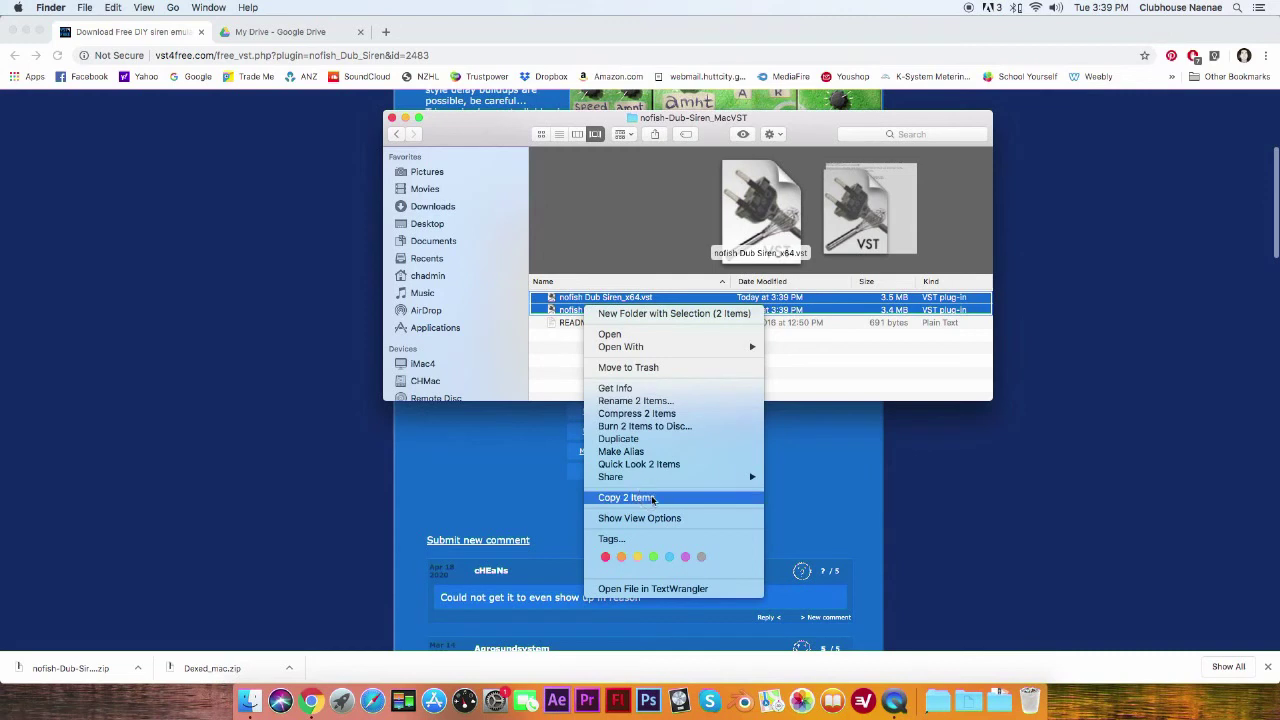
# Step: Open a second Finder window beside the plug-in folder and go to the user's Library folder
pyautogui.rightClick(257, 700)
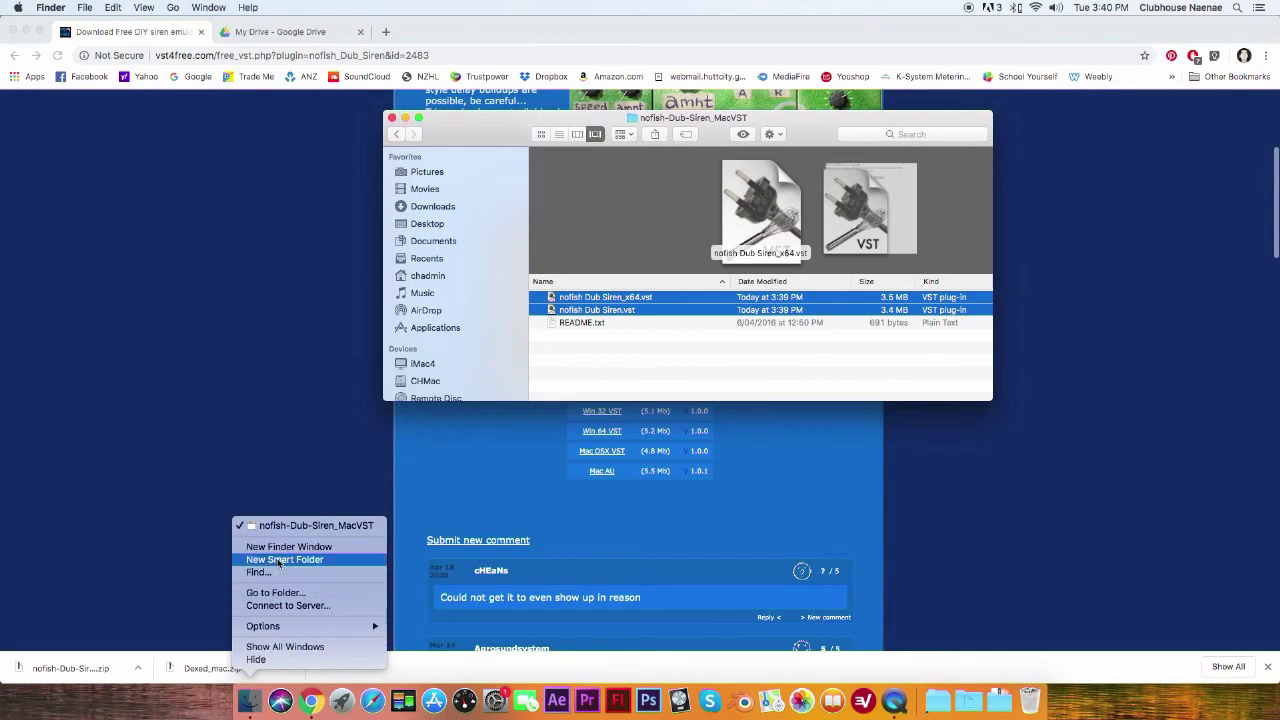
pyautogui.click(279, 550)
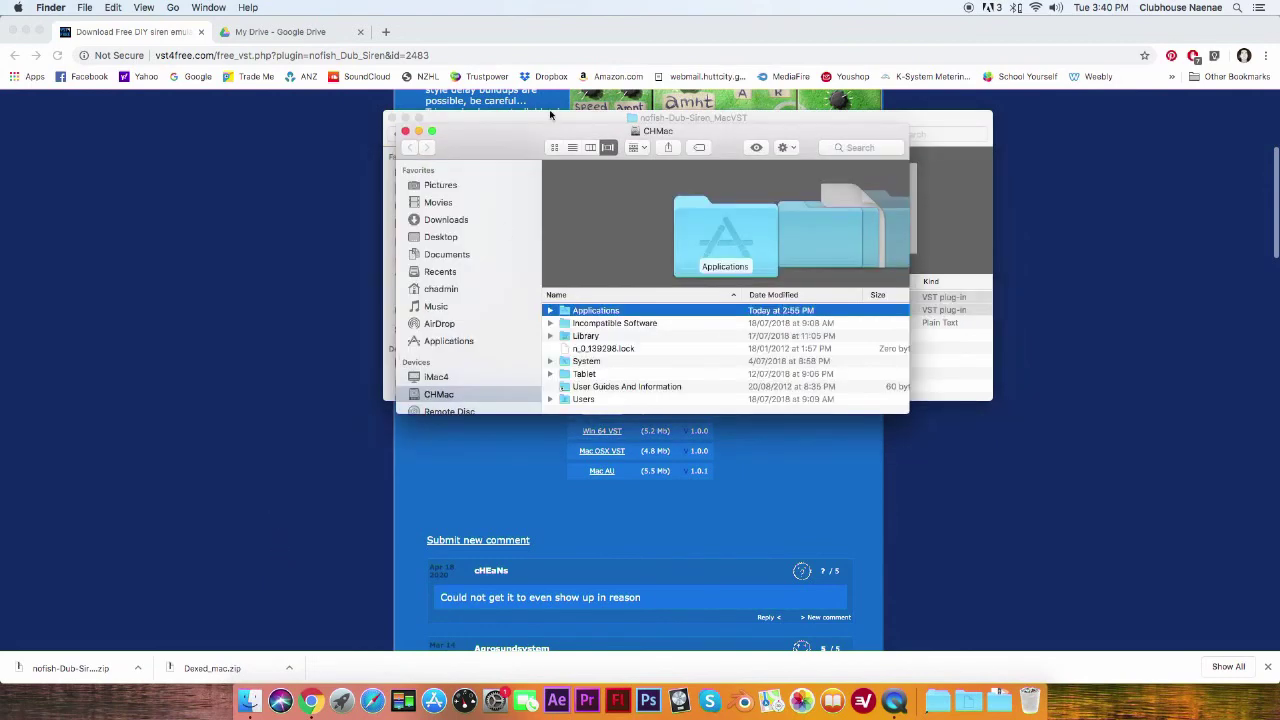
pyautogui.moveTo(535, 133); pyautogui.dragTo(183, 171)
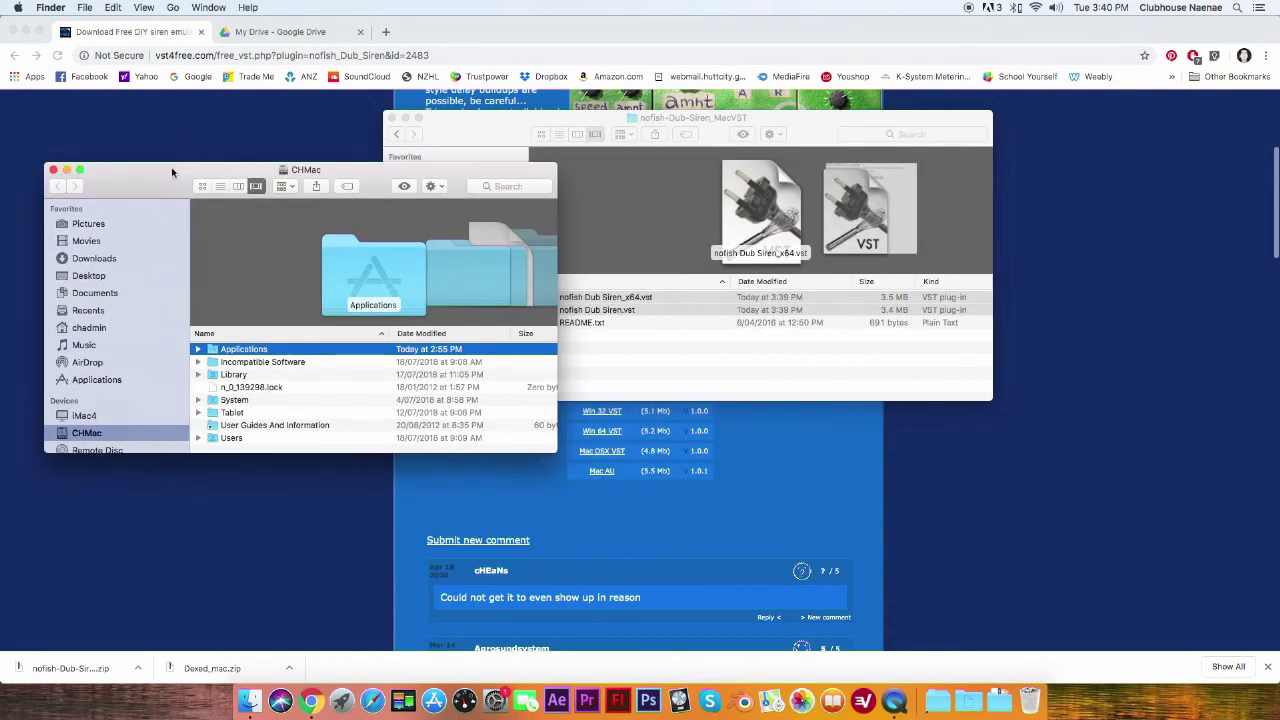
pyautogui.click(172, 9)
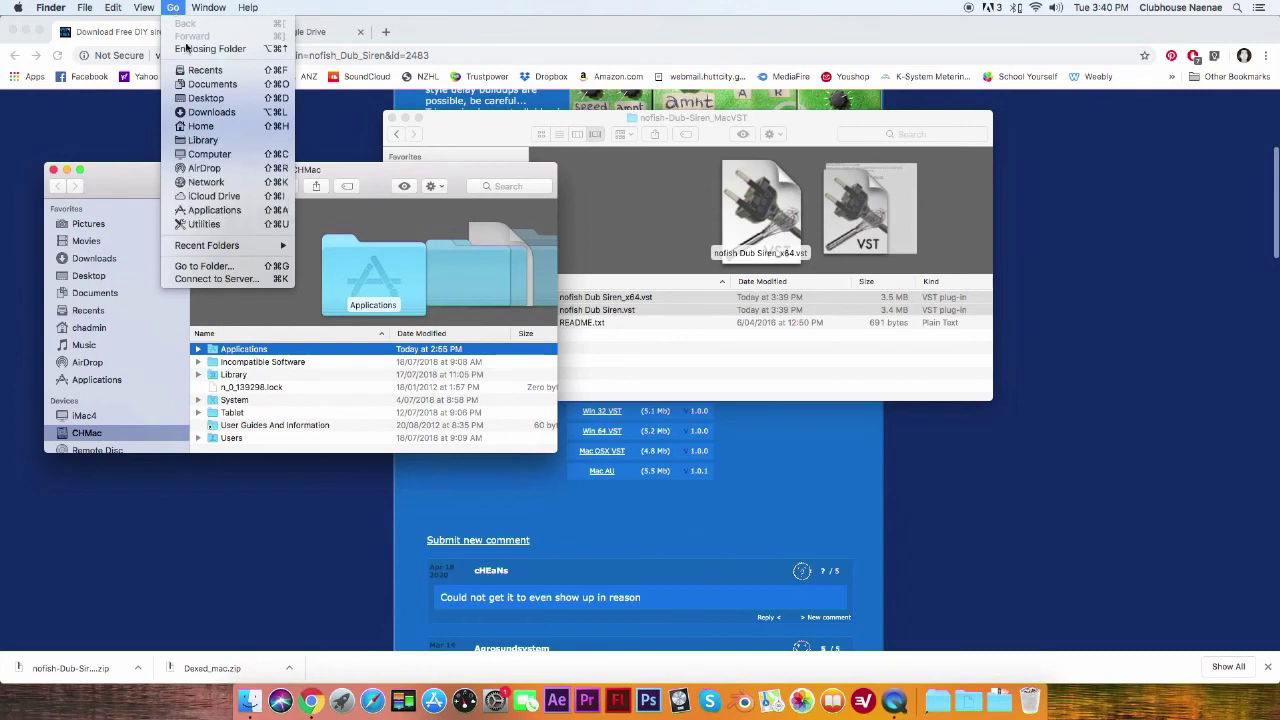
pyautogui.click(215, 140)
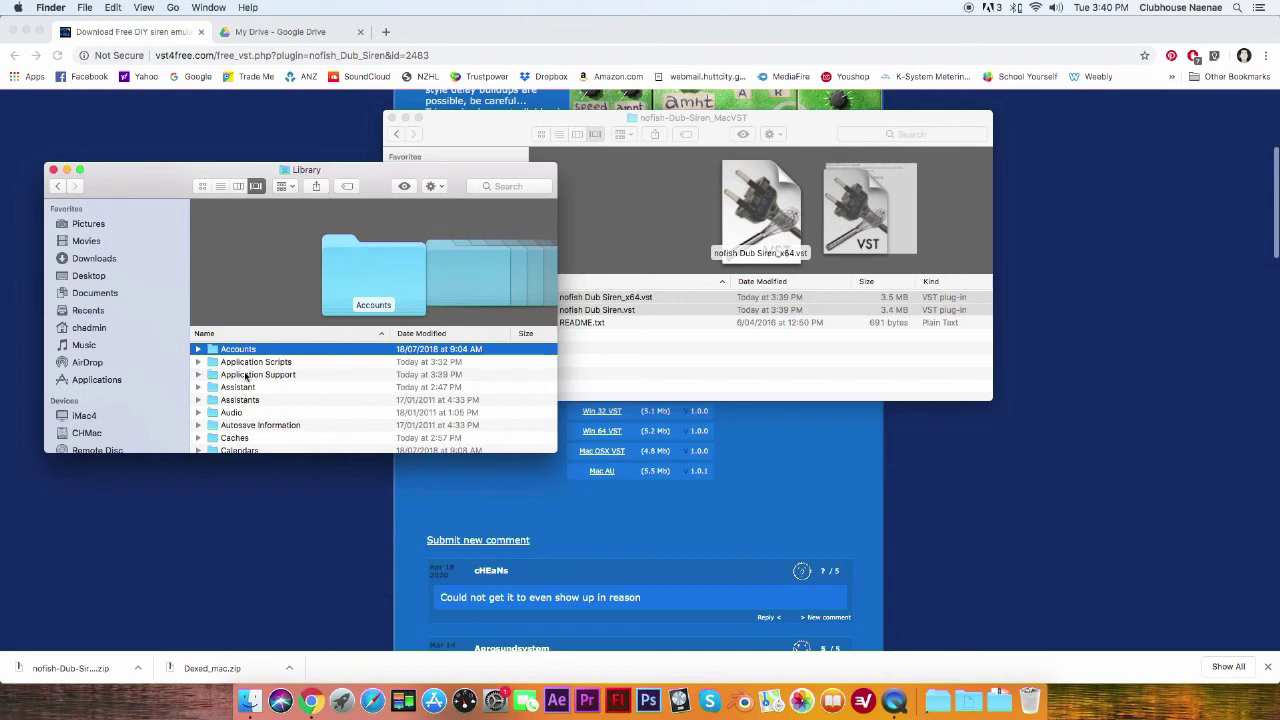
# Step: Navigate from the Library folder through Audio and Plug-Ins into the VST folder
pyautogui.click(214, 414)
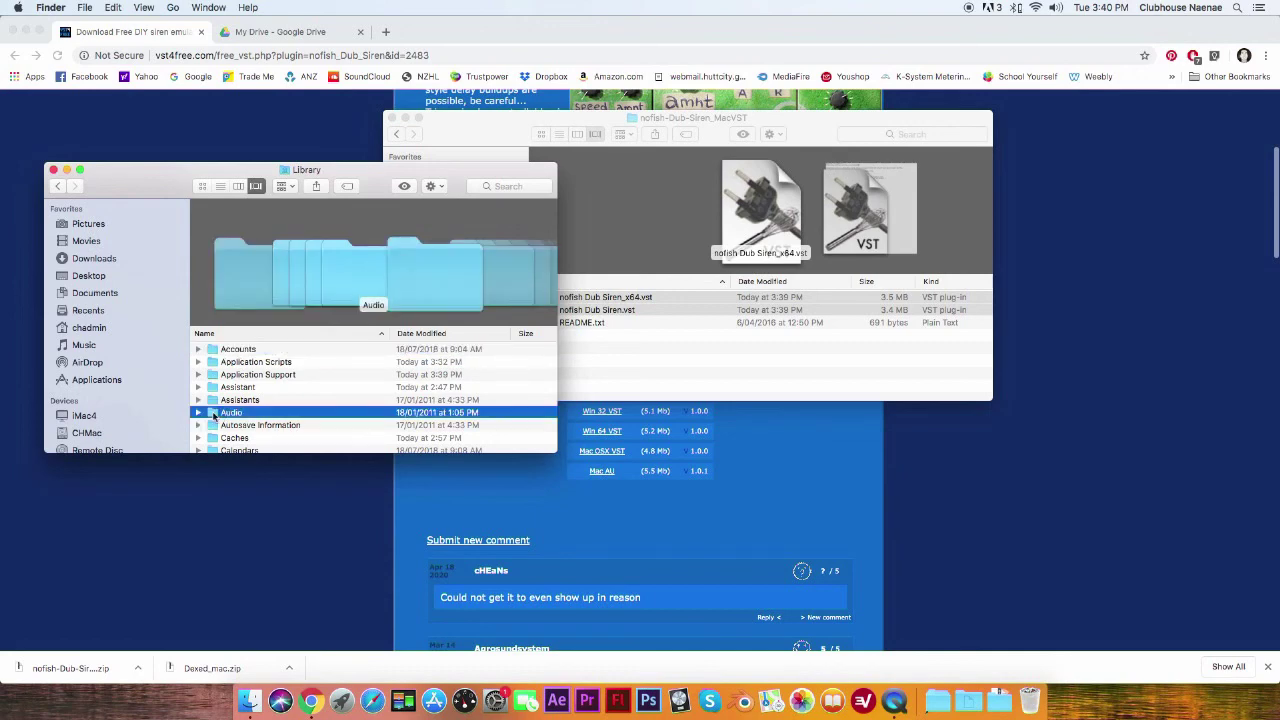
pyautogui.doubleClick(214, 414)
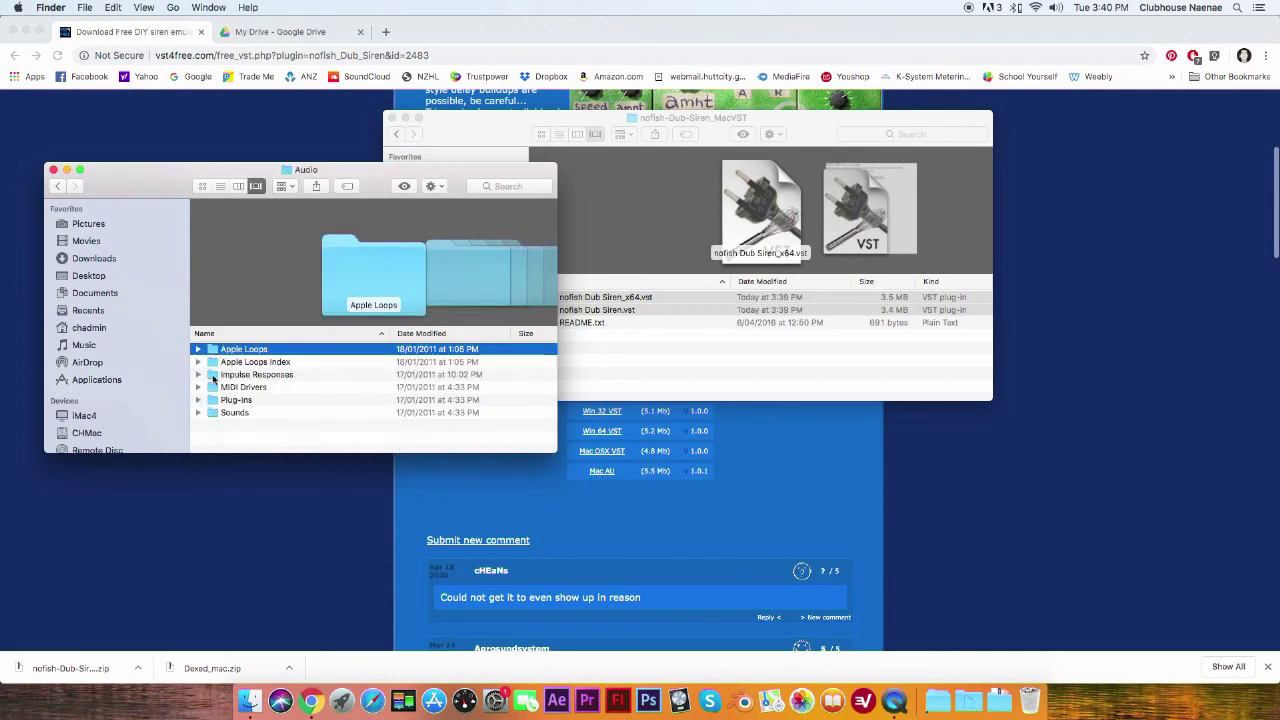
pyautogui.click(212, 402)
pyautogui.doubleClick(212, 402)
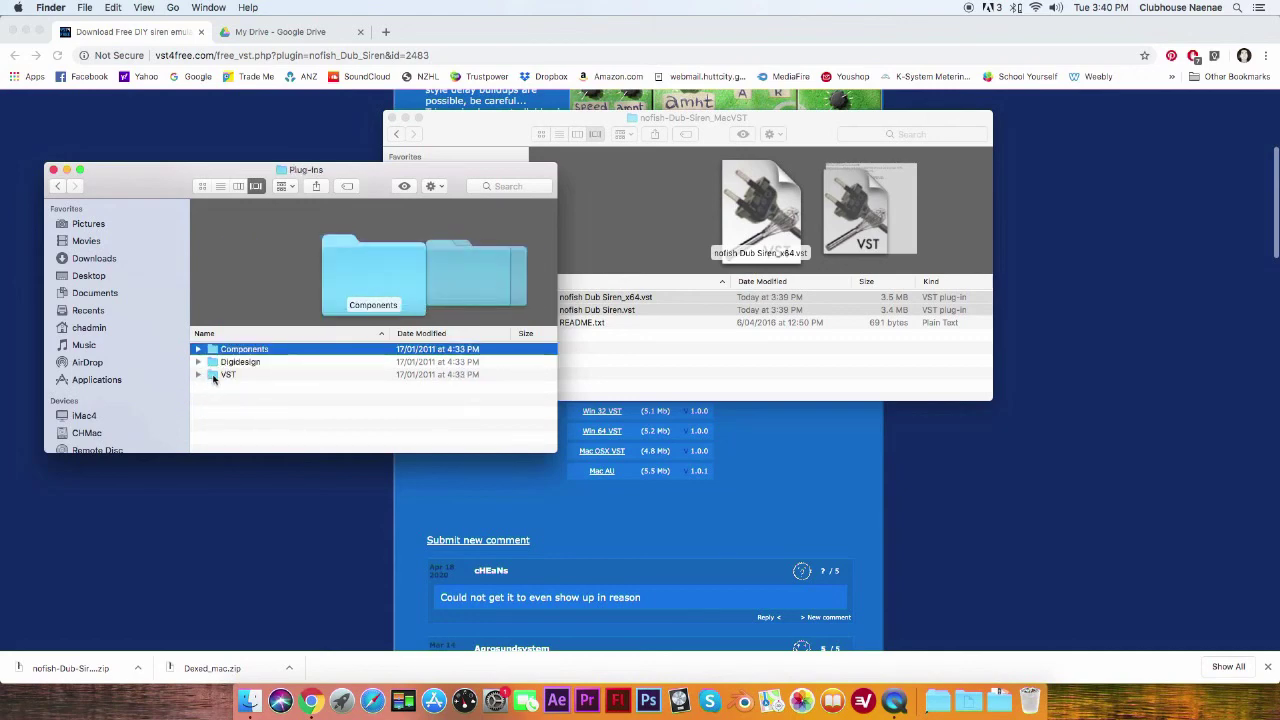
pyautogui.click(213, 375)
pyautogui.doubleClick(213, 376)
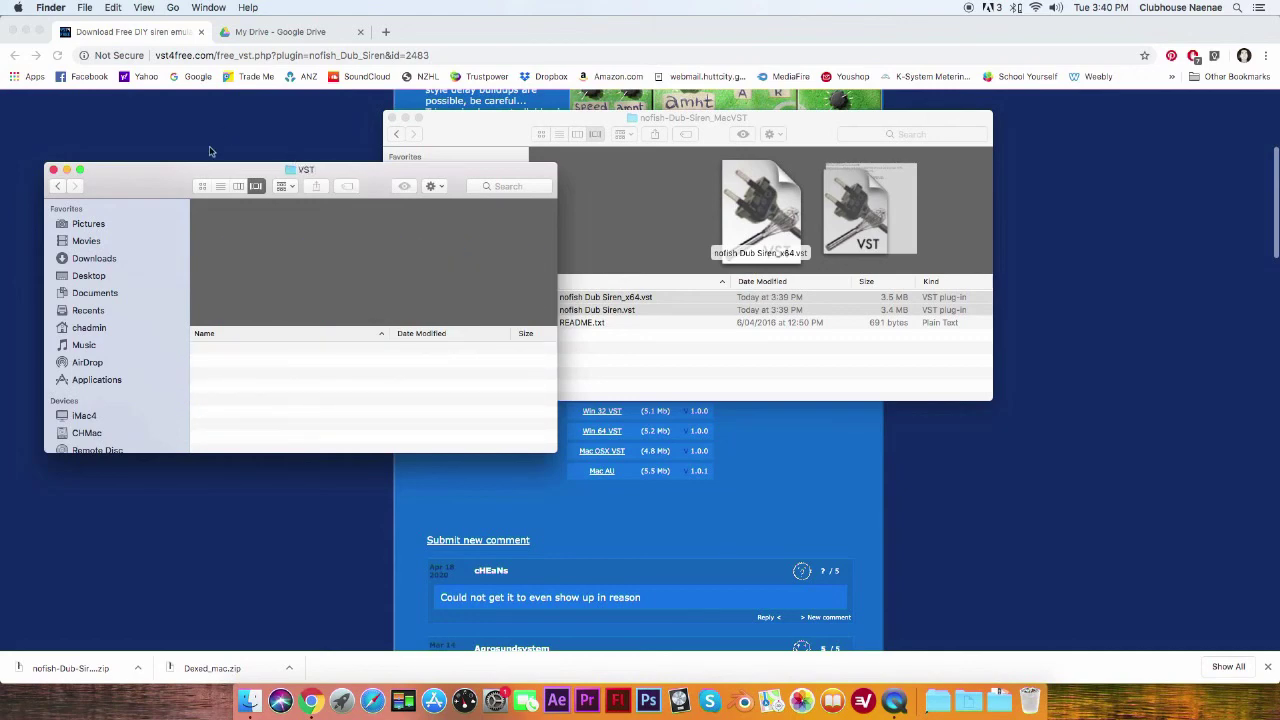
# Step: Place the VST folder window beside the source folder and paste the two copied Dub Siren plug-ins into it
pyautogui.moveTo(188, 173); pyautogui.dragTo(914, 210)
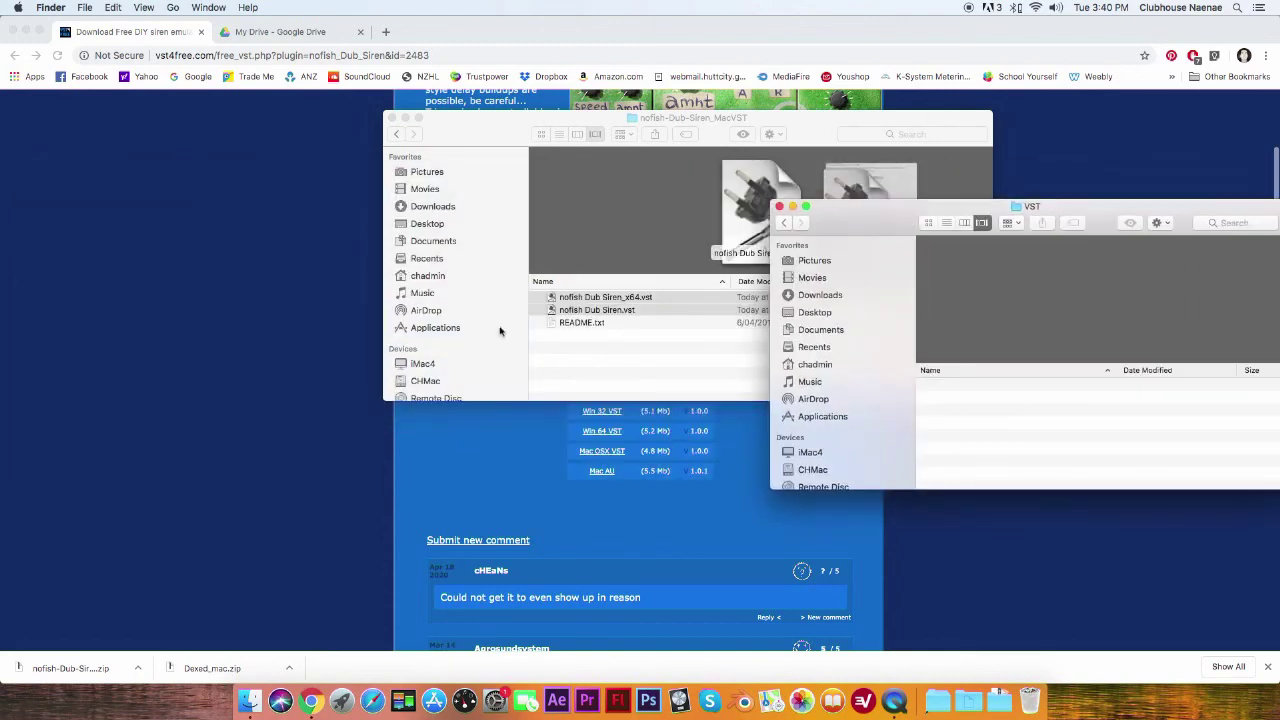
pyautogui.rightClick(984, 425)
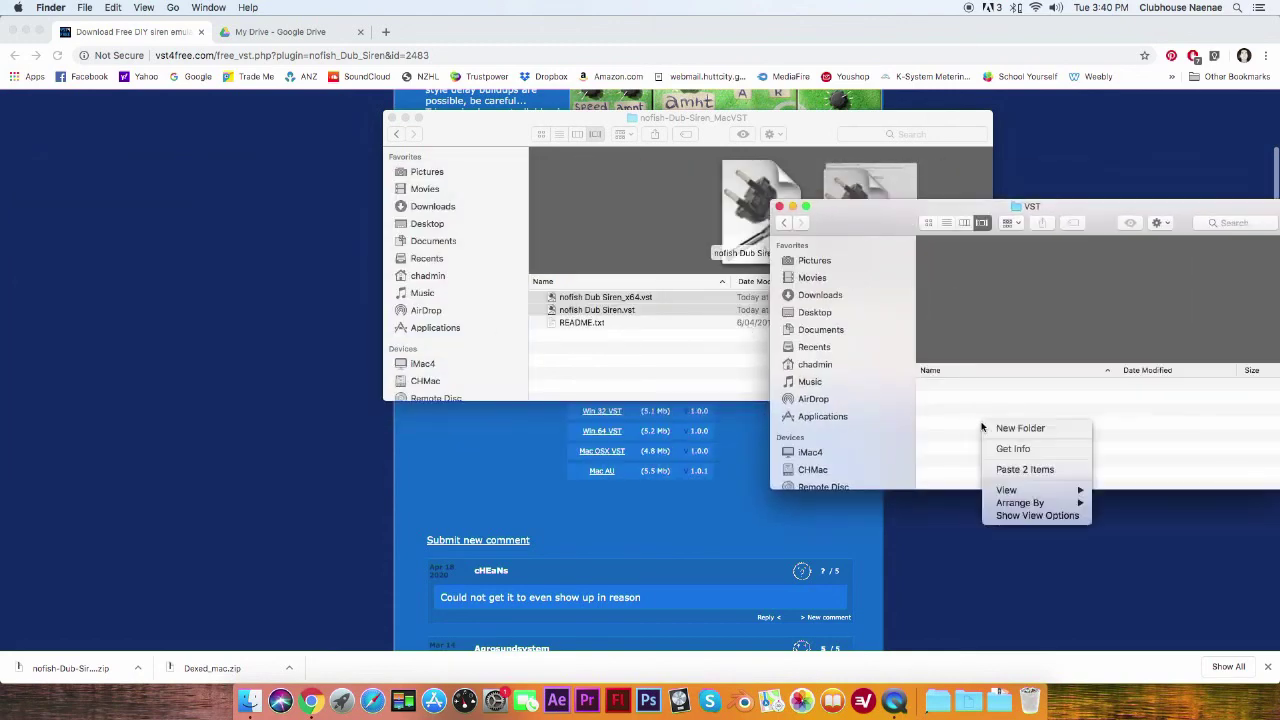
pyautogui.click(1003, 470)
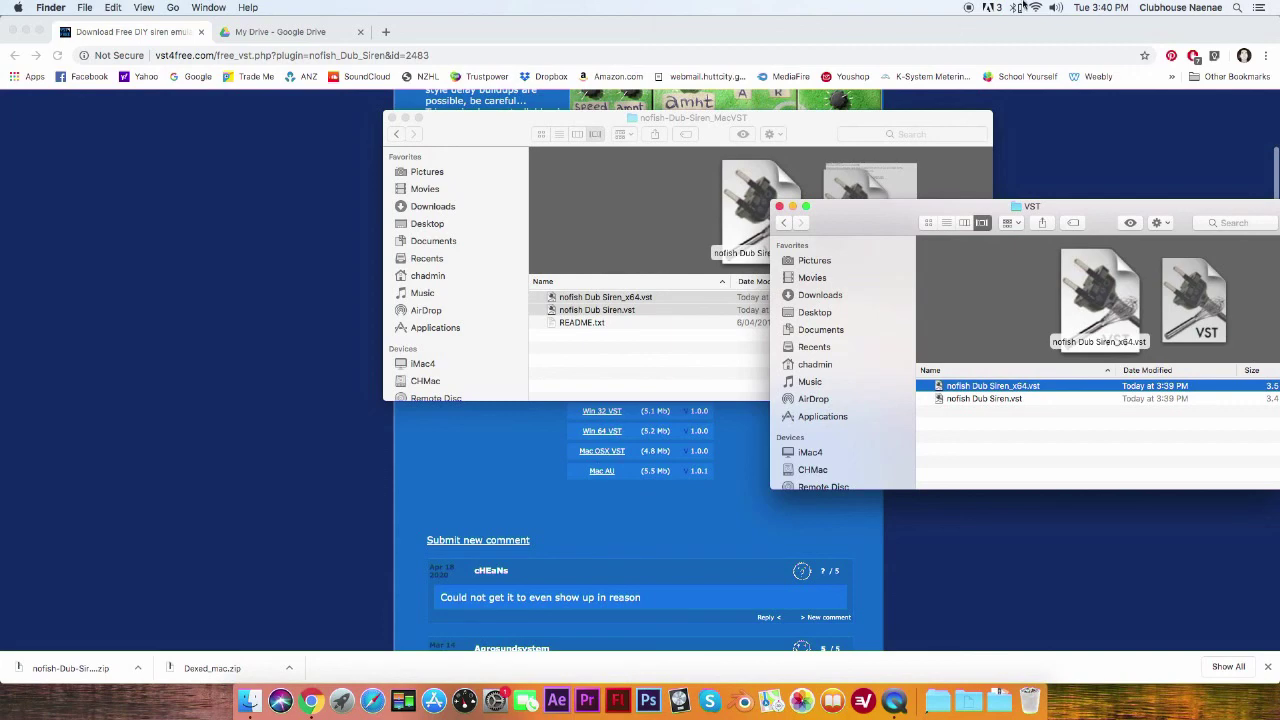
# Step: Search the Mac for "reaper", launch REAPER64.app and dismiss the reaper_host_i386 compatibility alert
pyautogui.click(1234, 8)
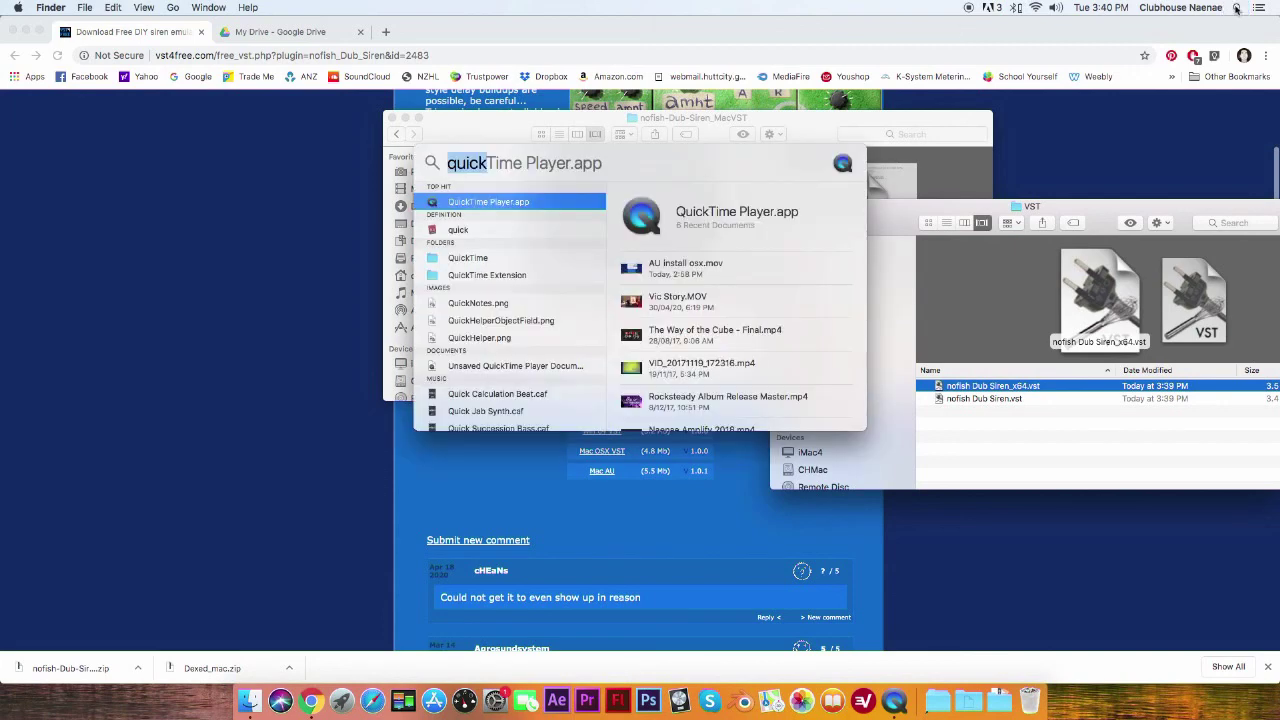
pyautogui.write('r')
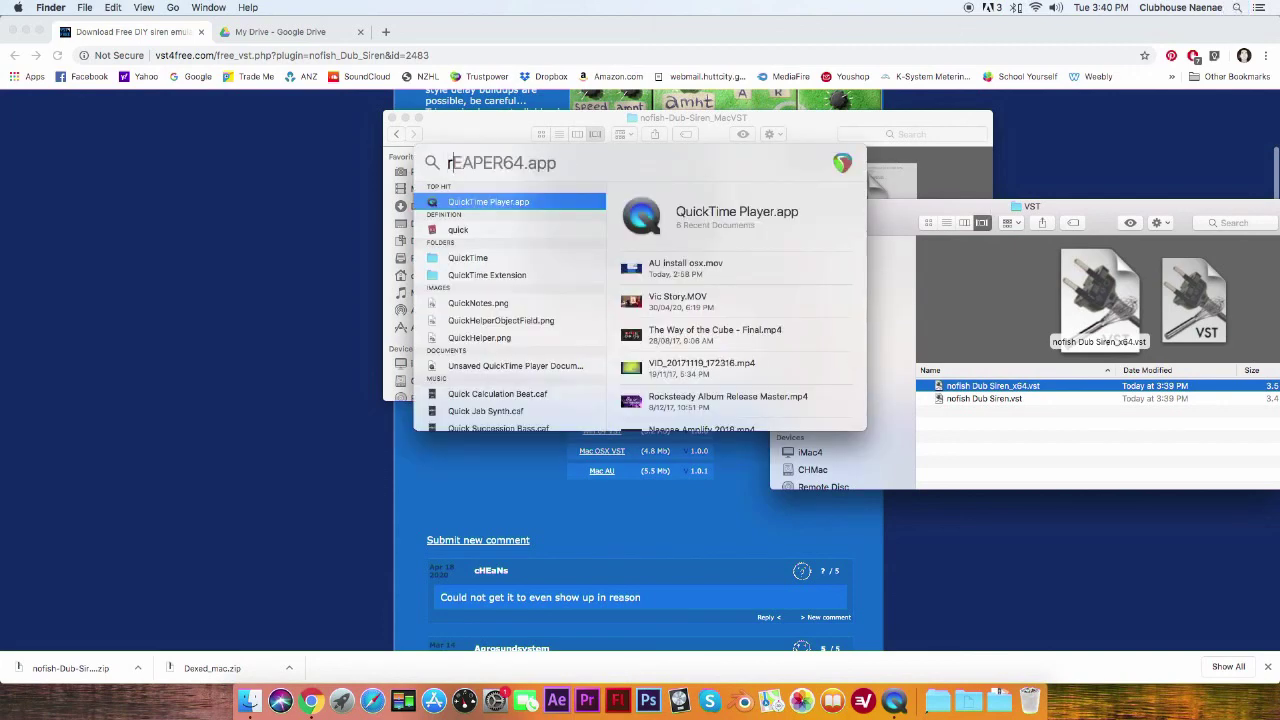
pyautogui.write('eaper')
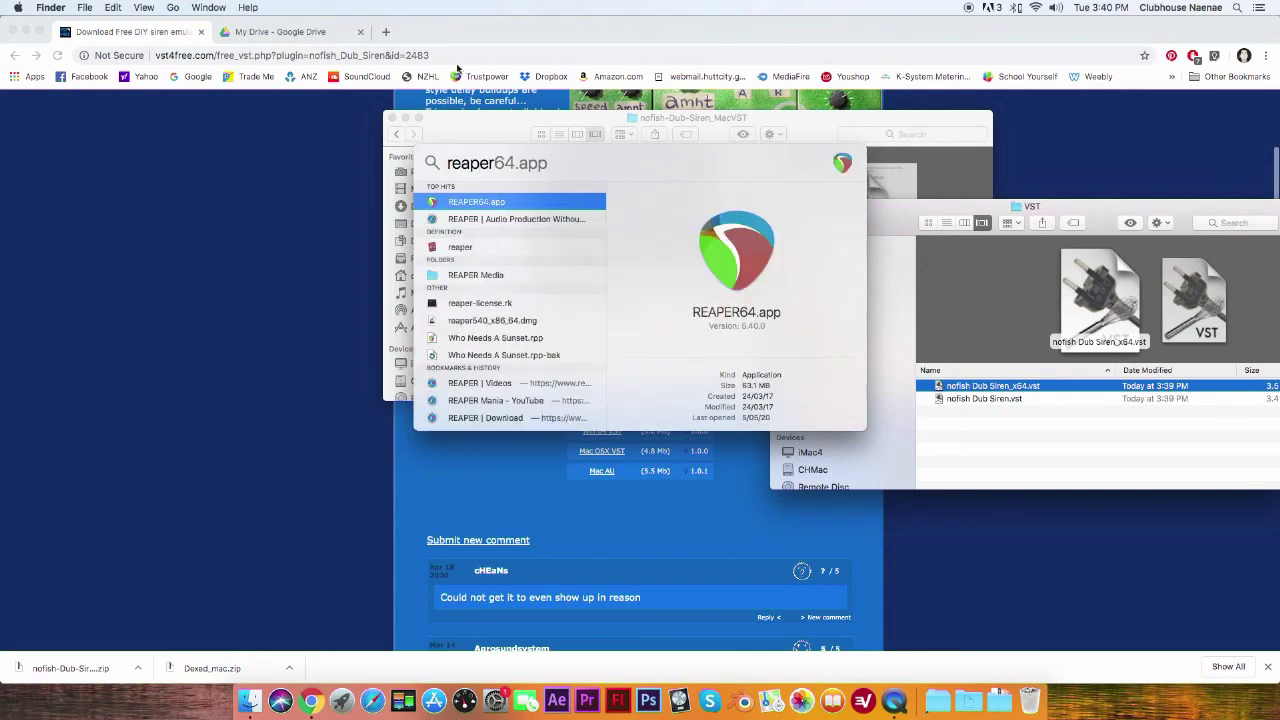
pyautogui.click(487, 209)
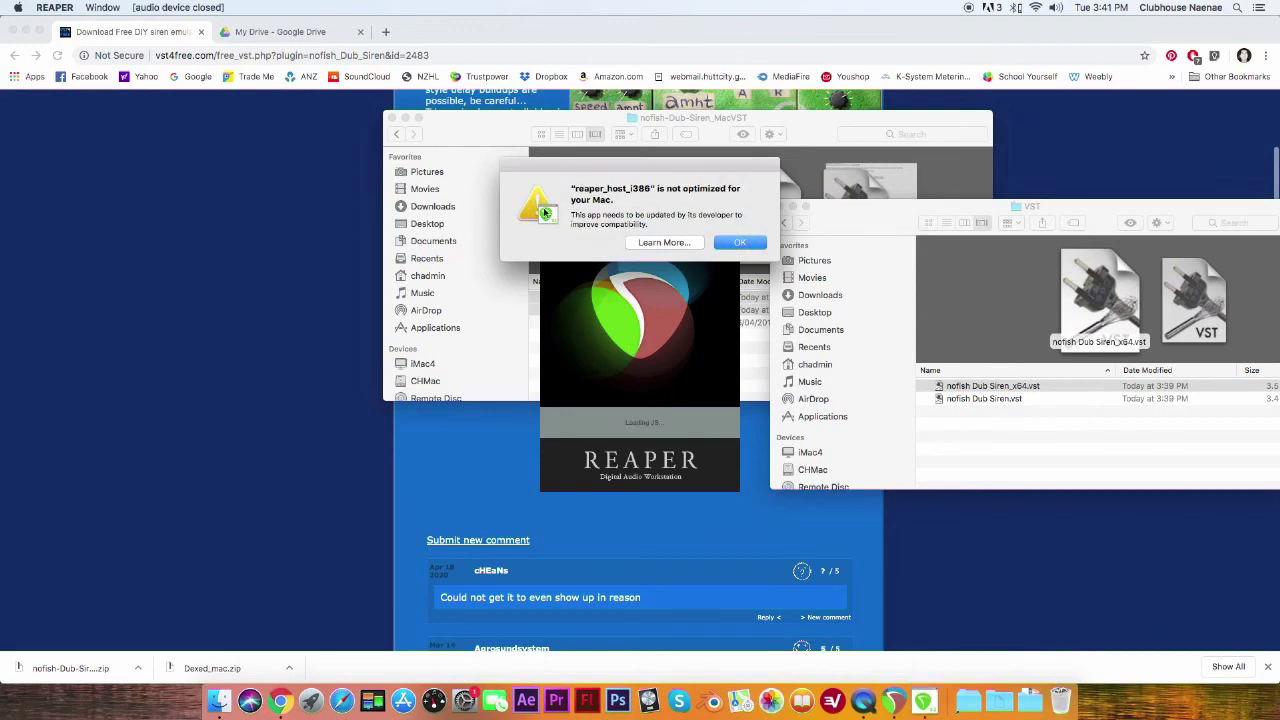
pyautogui.click(756, 244)
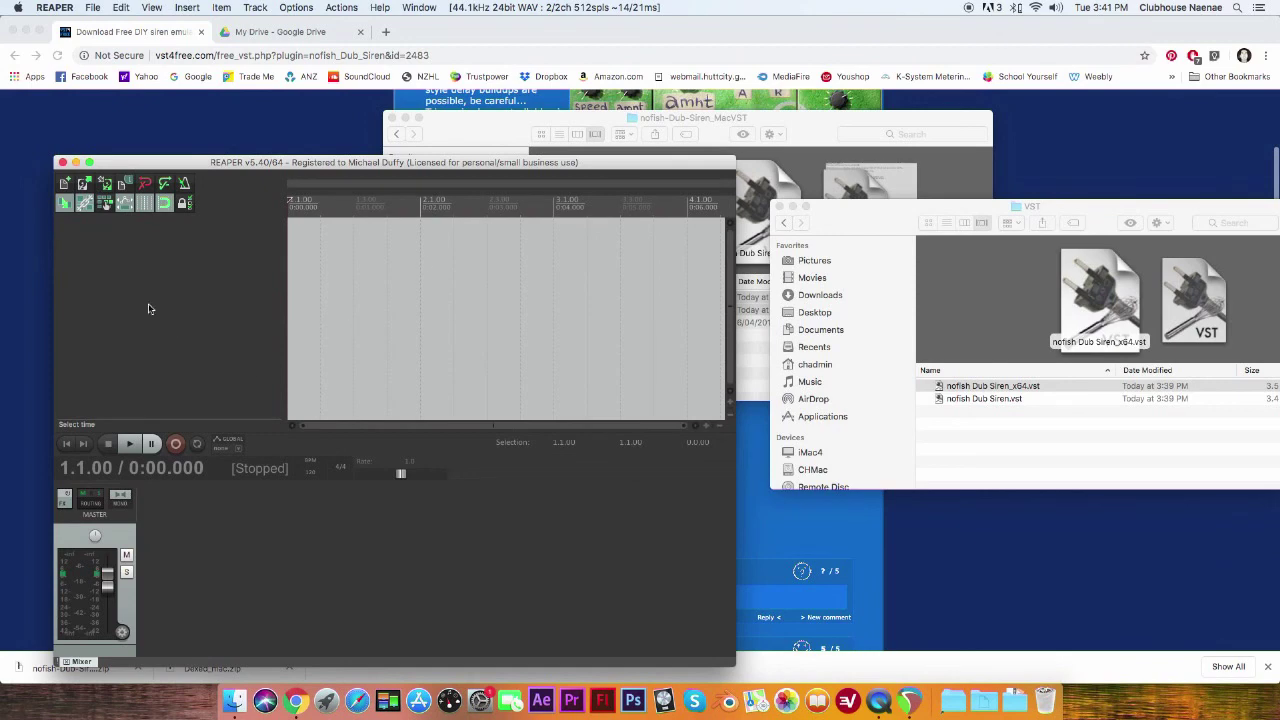
# Step: Insert the virtual instrument "VSTi: nofish's Dub Siren (nofish Productions)" on a new track
pyautogui.rightClick(115, 282)
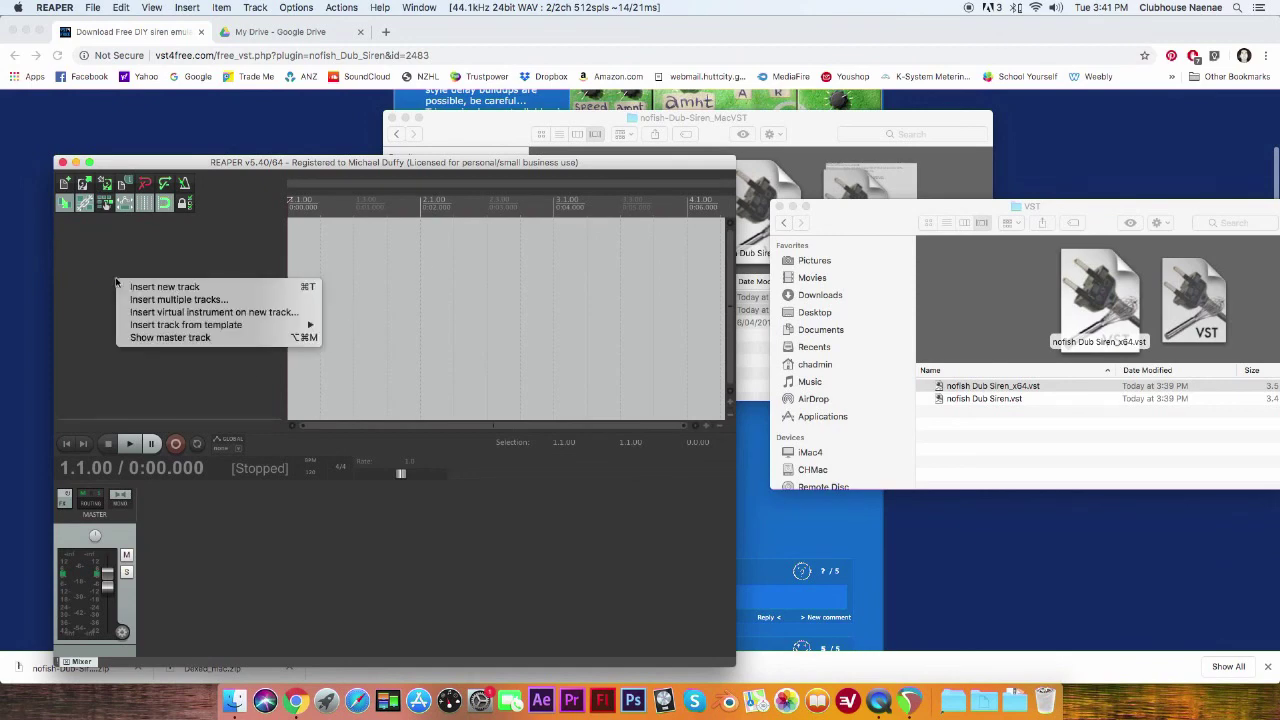
pyautogui.click(175, 312)
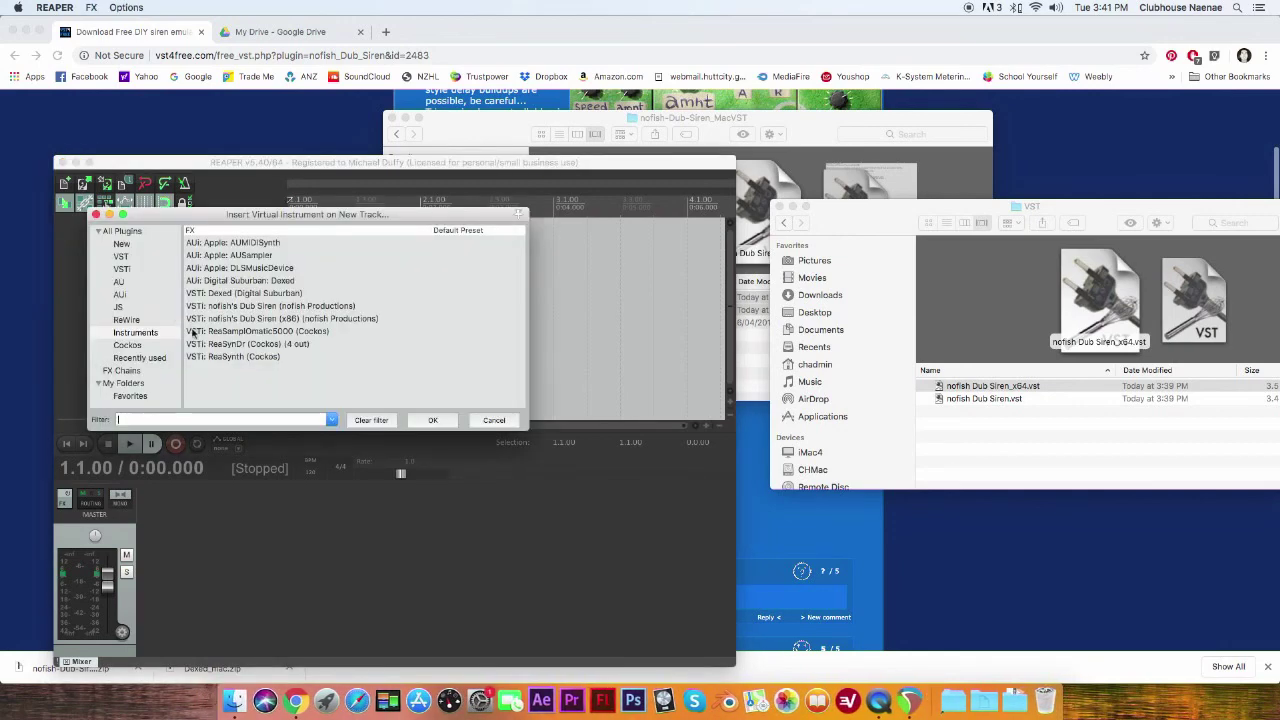
pyautogui.click(258, 306)
pyautogui.click(431, 421)
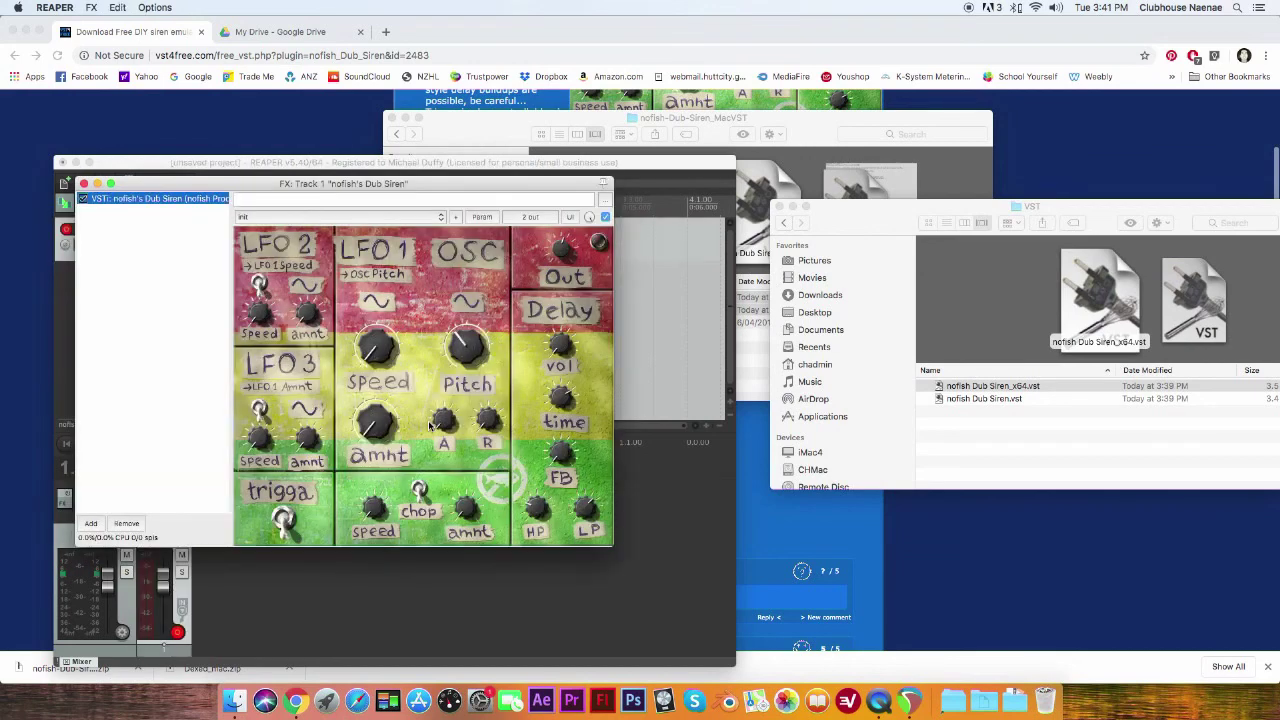